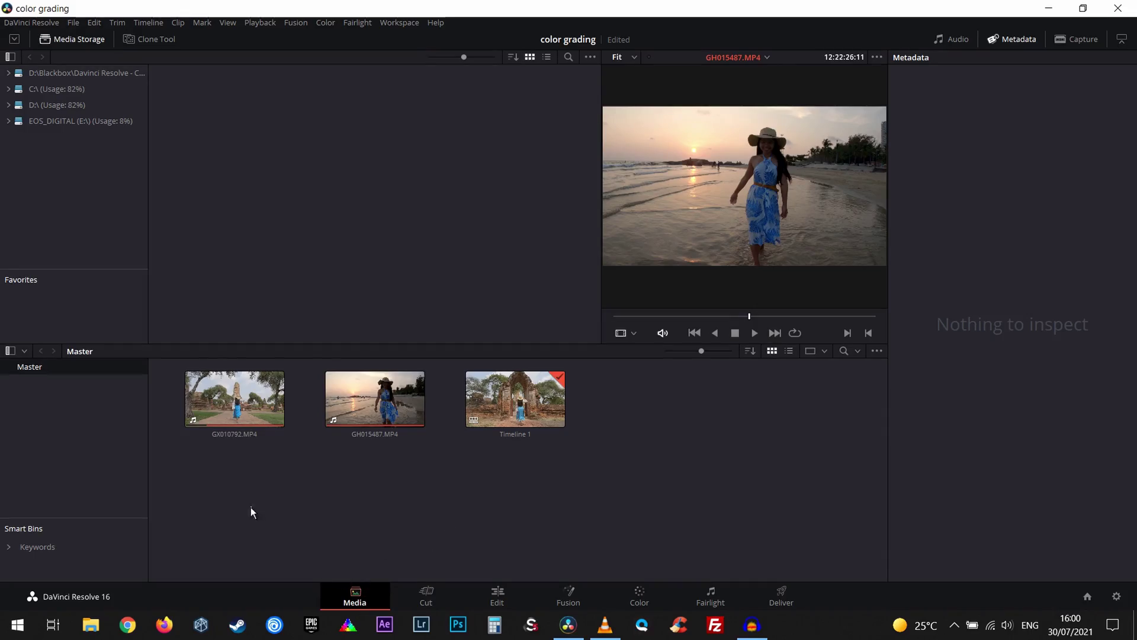
- Preview the GX010792.MP4 and GH015487.MP4 clips by scrubbing through each of them in the source viewer
click(229, 422)
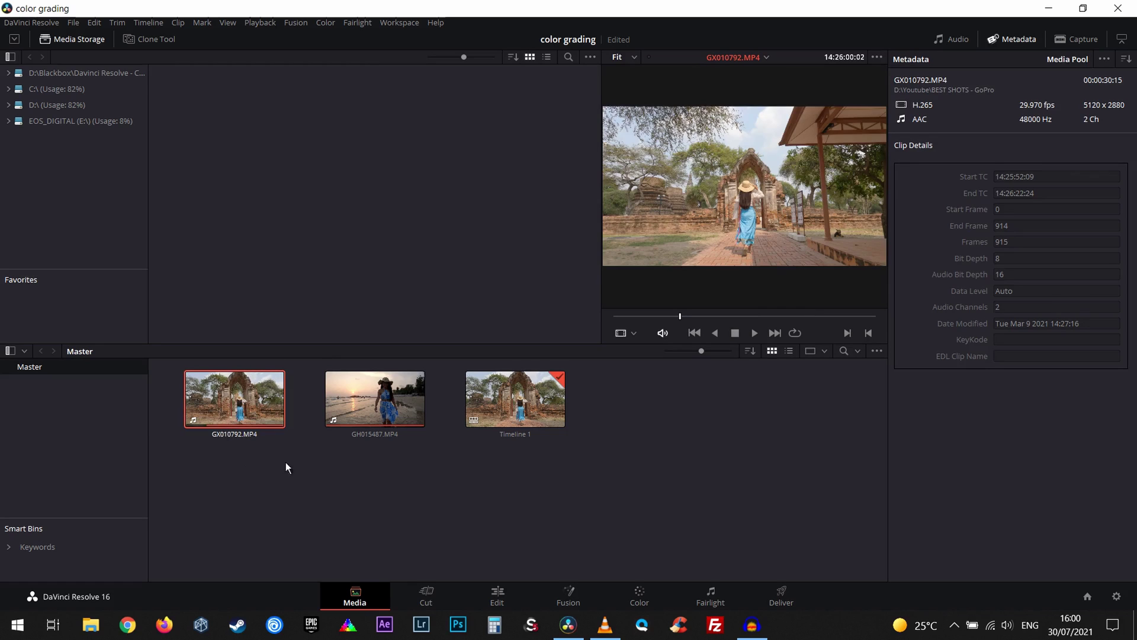
click(393, 404)
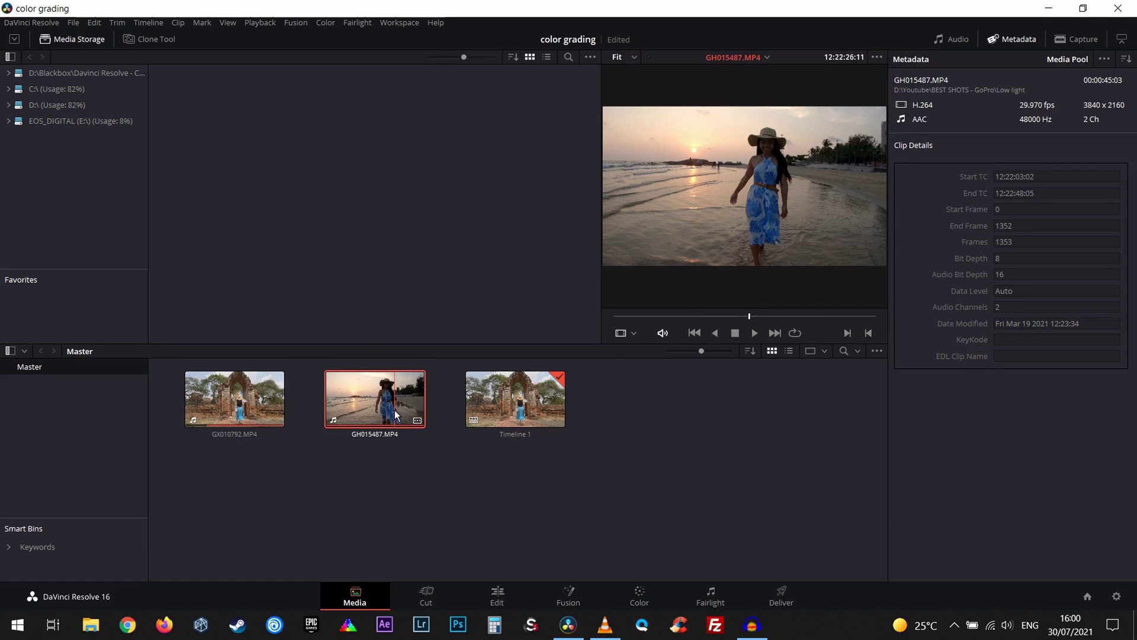
click(234, 412)
drag(693, 319, 713, 319)
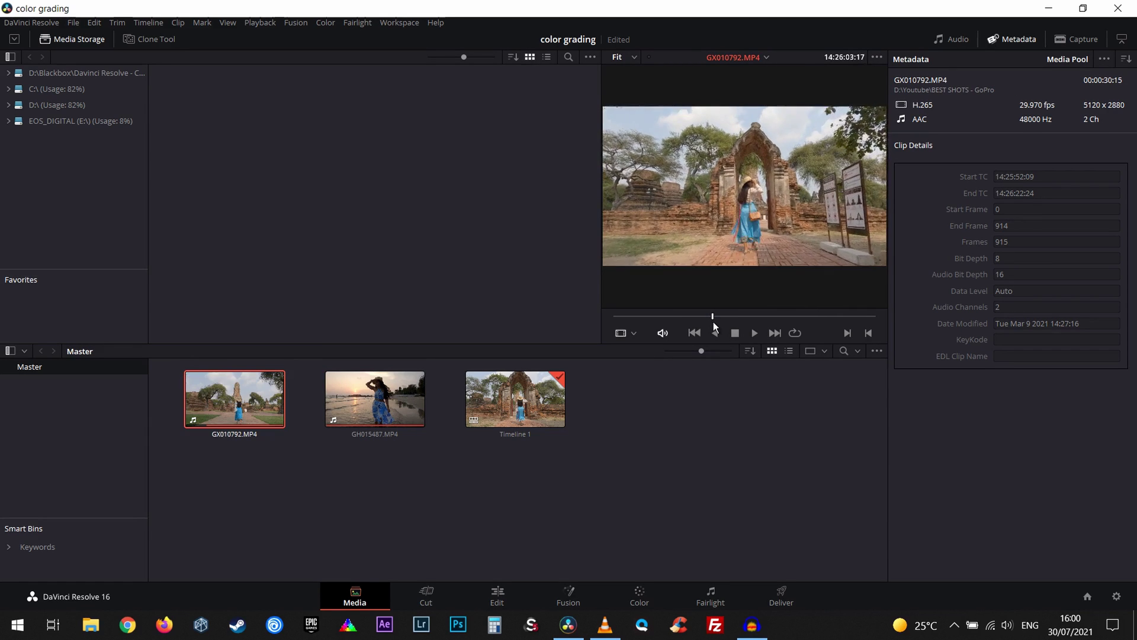
click(417, 388)
drag(681, 319, 705, 324)
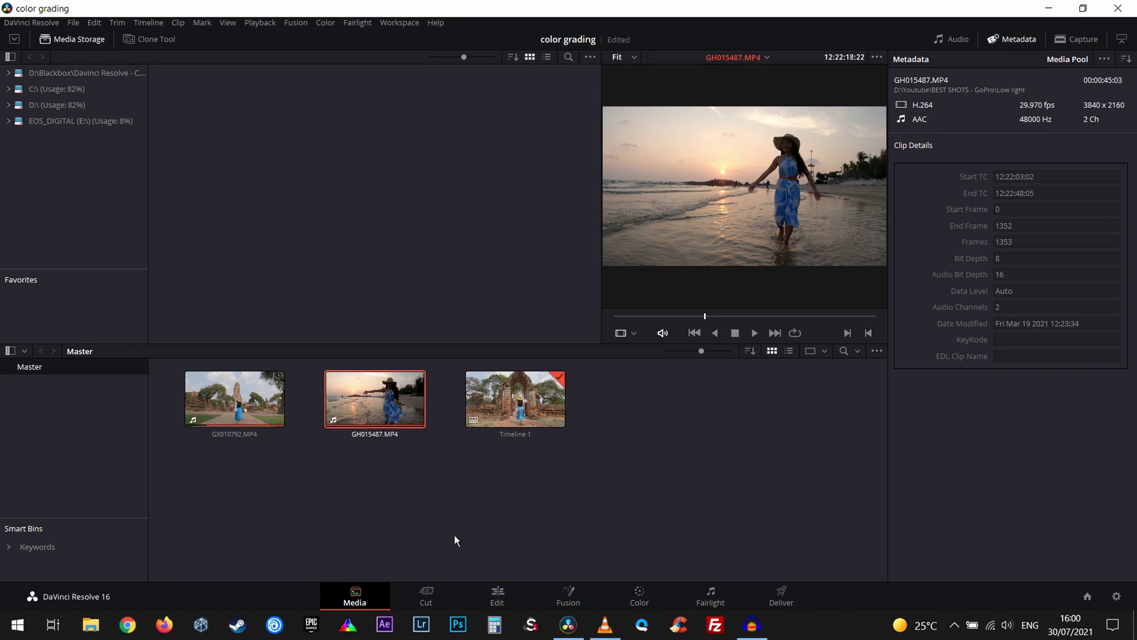
- On the Edit page, split the GX010792.MP4 clip at 01:00:06:27 and delete the part before the cut
click(499, 597)
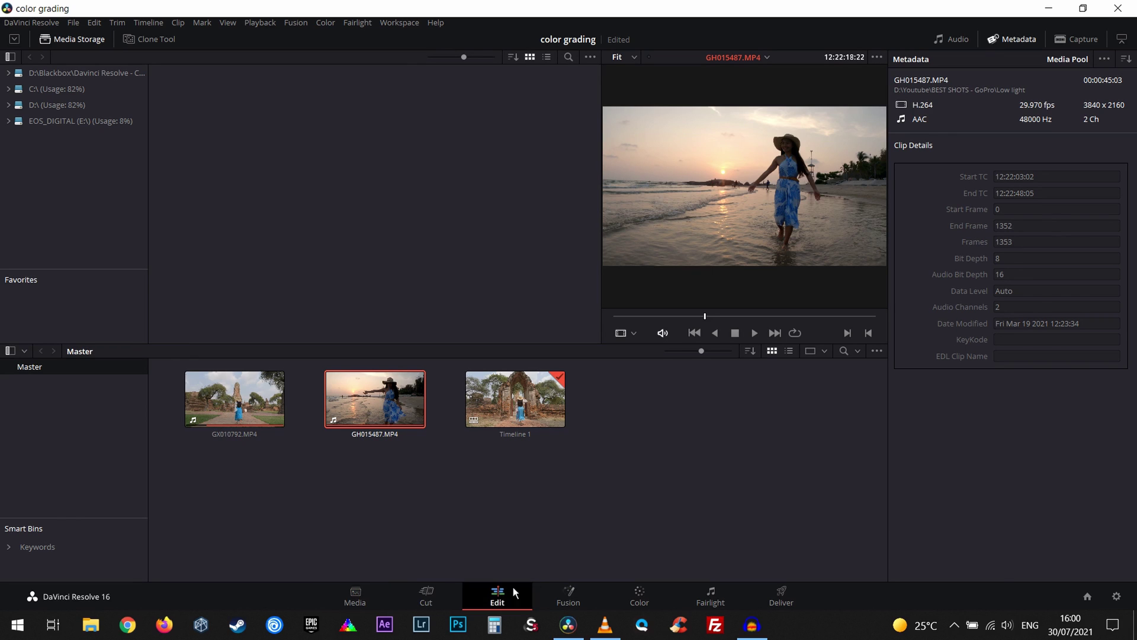
scroll(346, 414, up, 5)
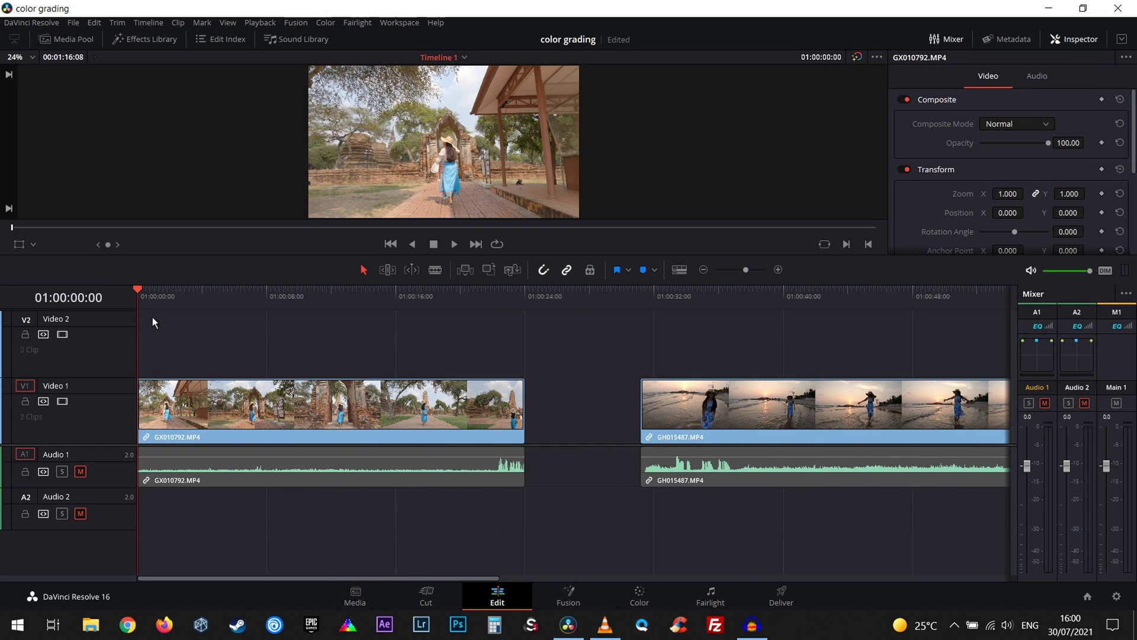
drag(144, 296, 249, 318)
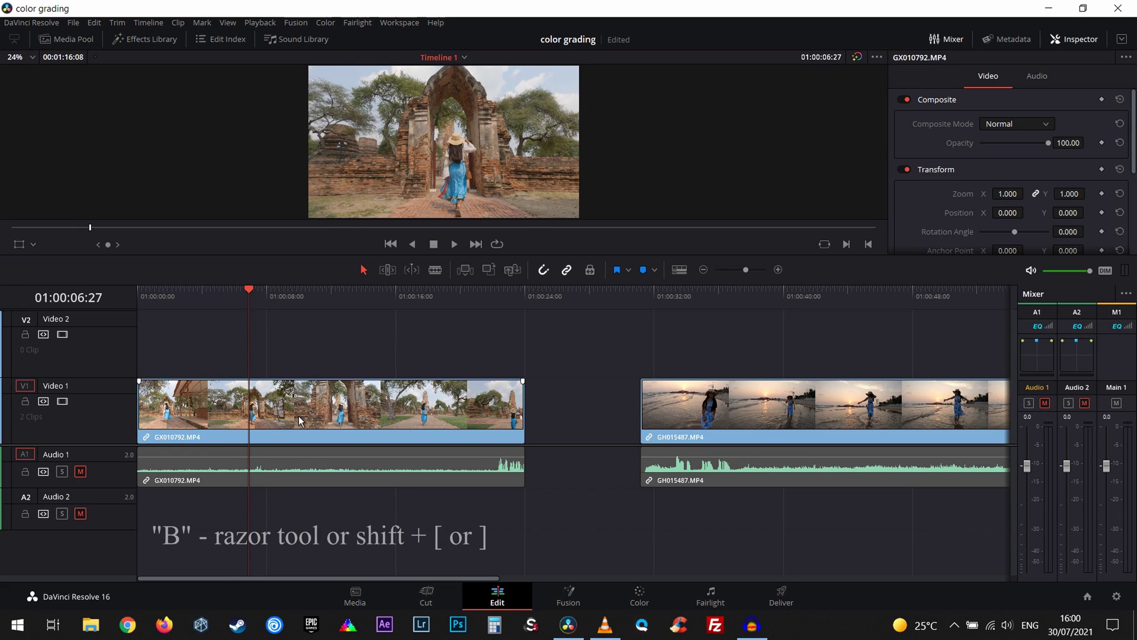
key(b)
click(251, 413)
click(192, 416)
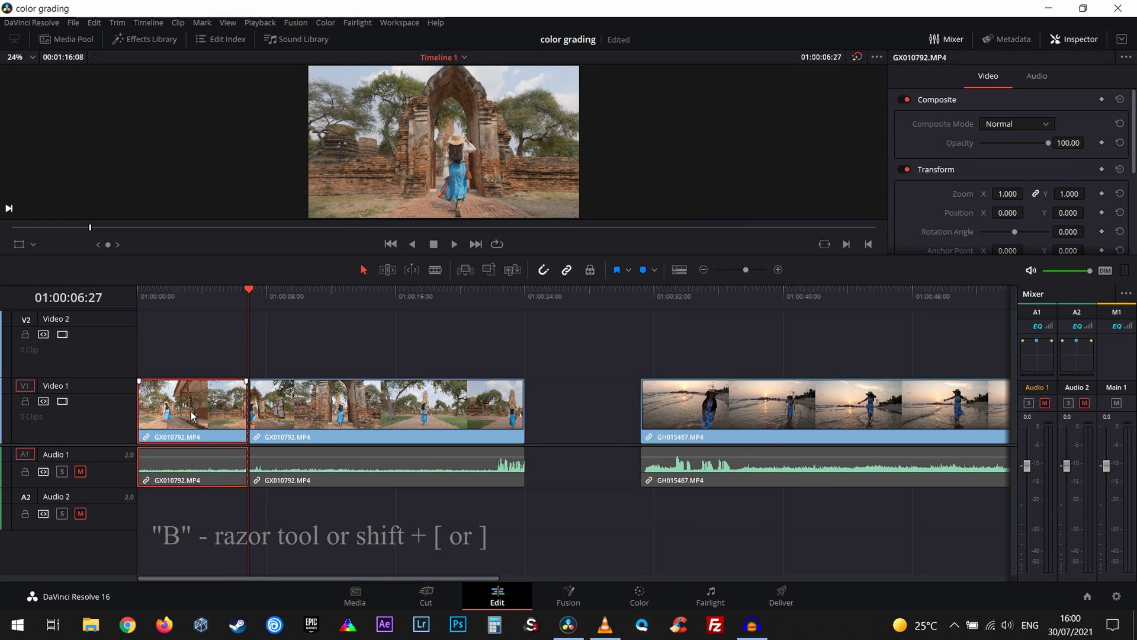
key(Delete)
- Trim the end of the GX010792.MP4 clip at 01:00:11:19 and review the shortened clip
click(159, 316)
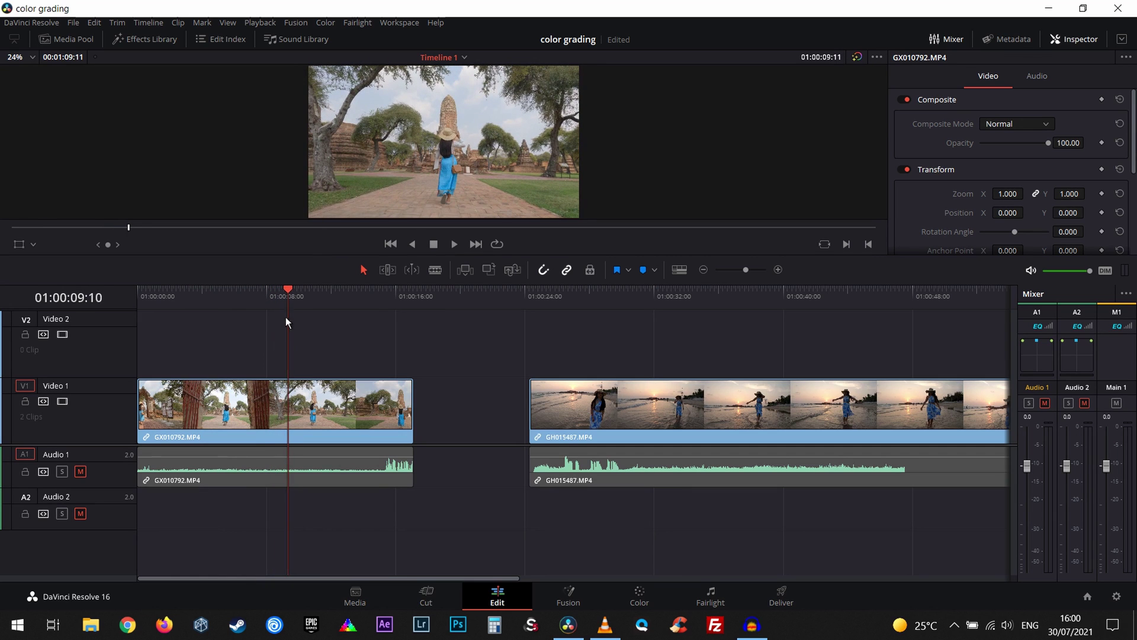
drag(289, 298, 326, 303)
click(297, 401)
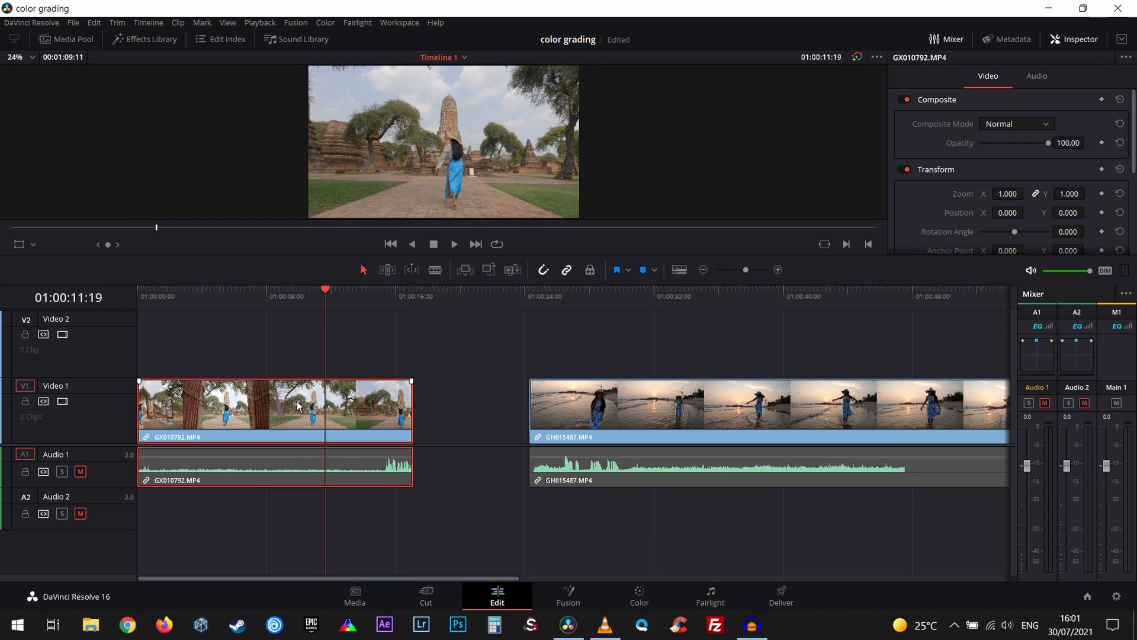
key(shift+])
key(ctrl+s)
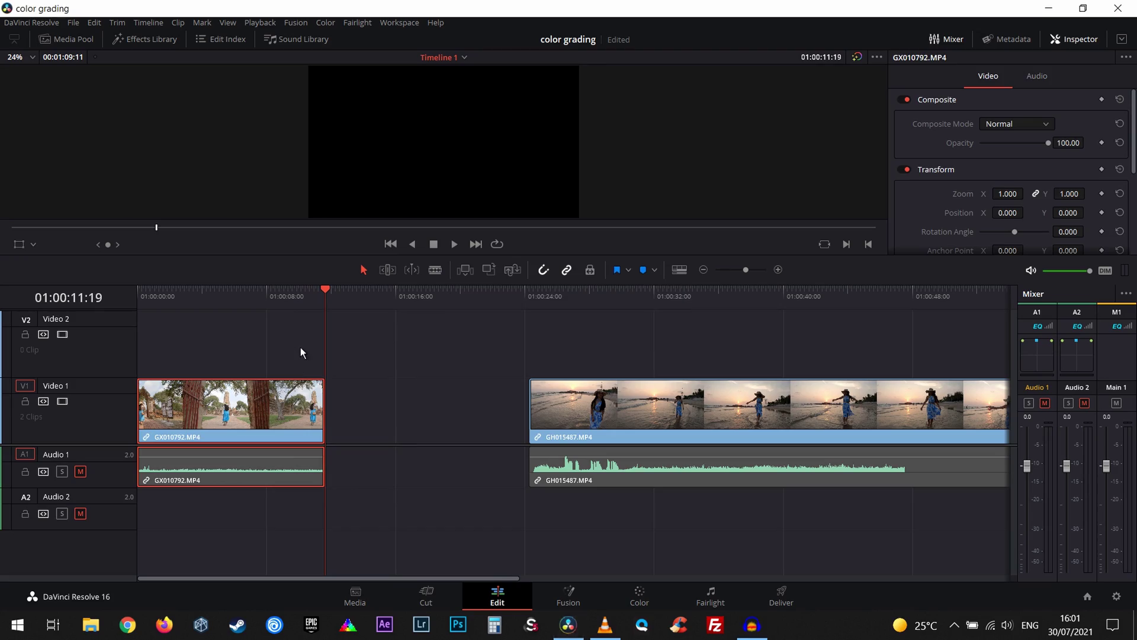
click(319, 303)
drag(318, 303, 108, 326)
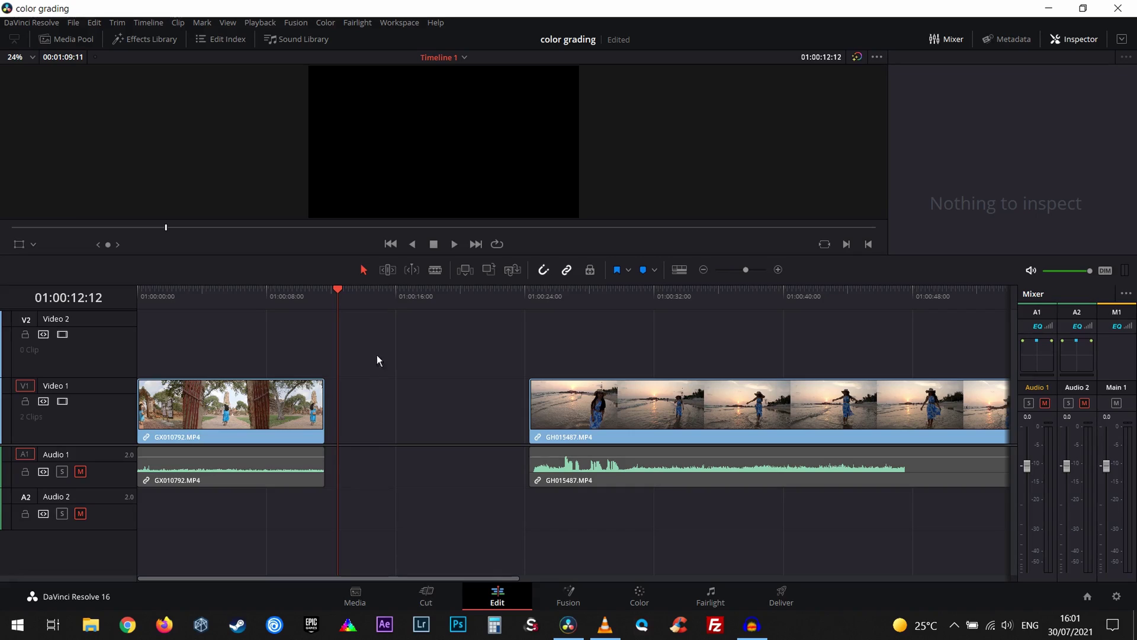
- Move the GH015487.MP4 clip about 10:08 earlier on the timeline and trim its start at 01:00:21:22
drag(336, 299, 386, 298)
drag(573, 418, 420, 417)
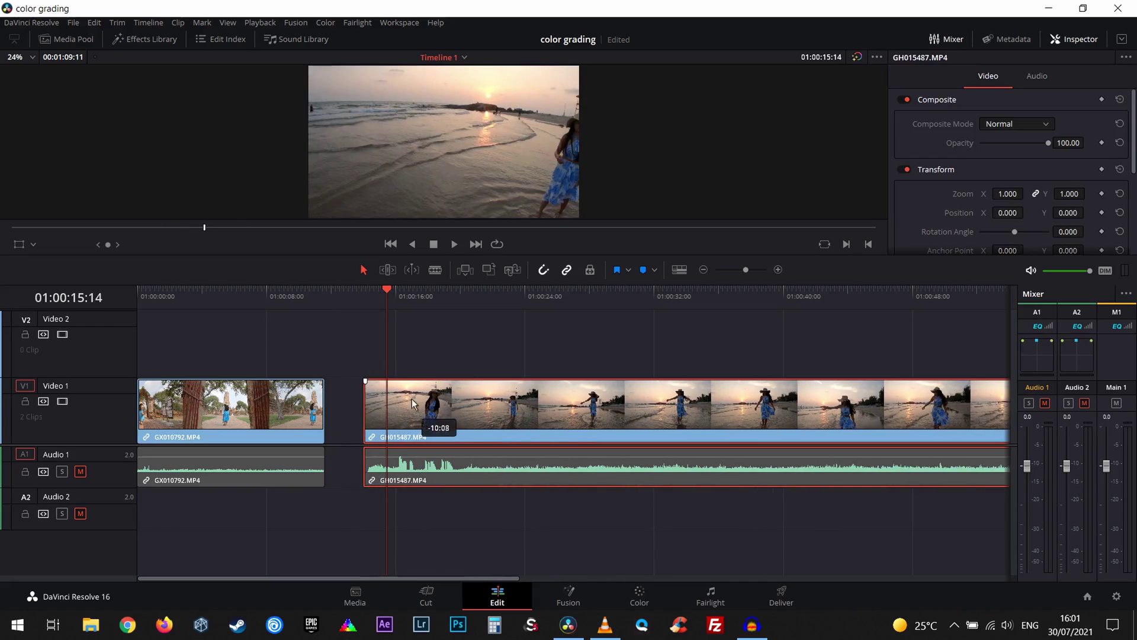
click(391, 291)
drag(395, 299, 489, 318)
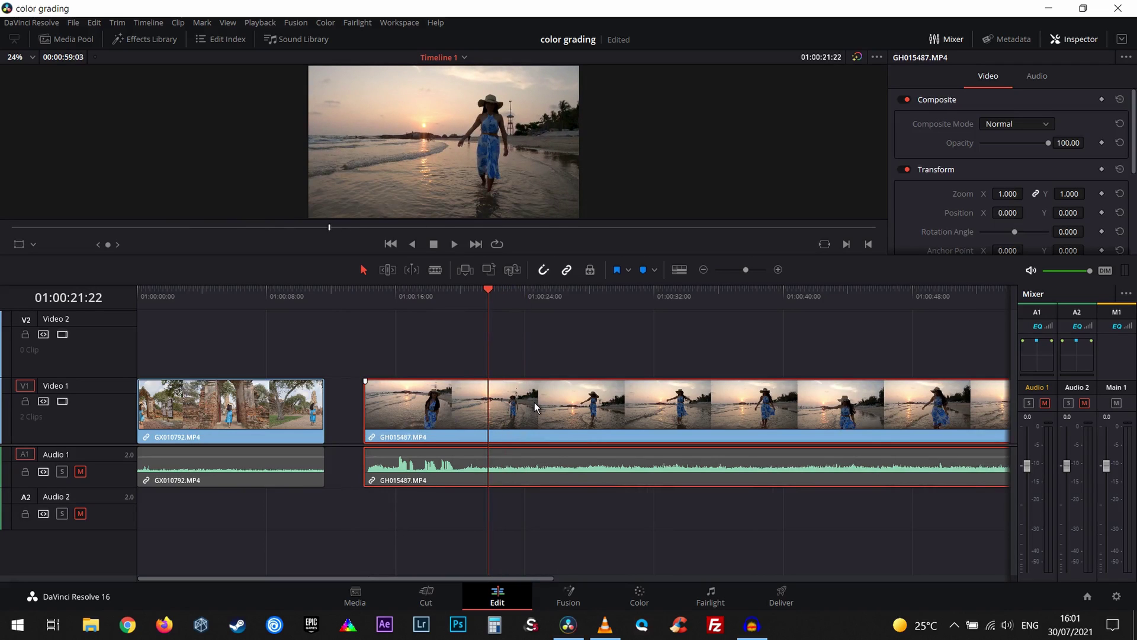
key(shift+bracketleft)
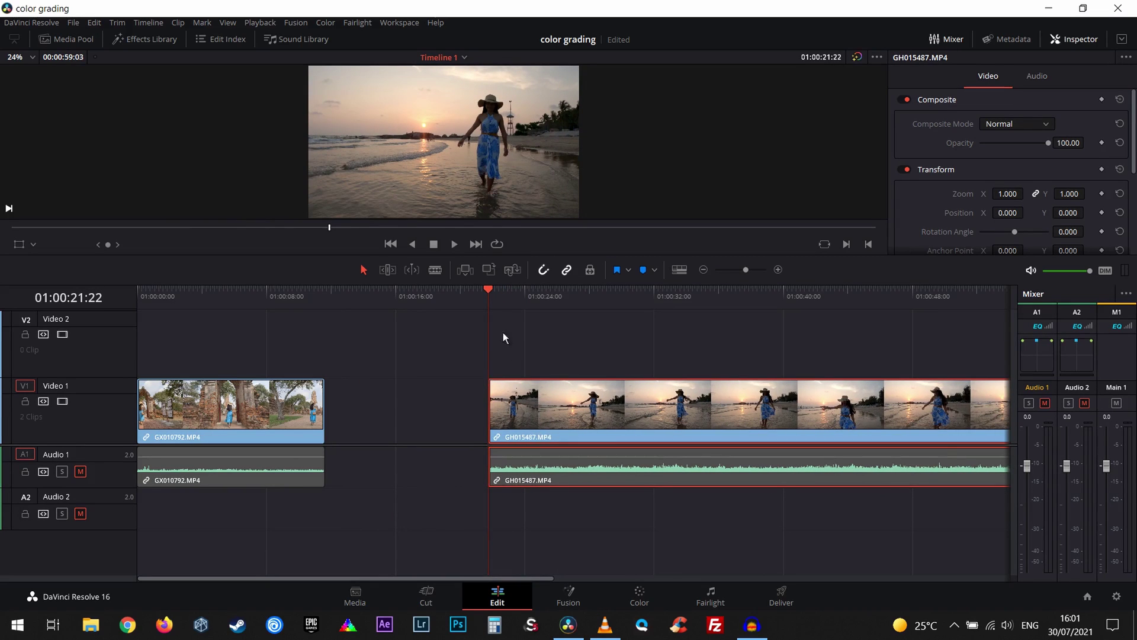
- Trim the end of the GH015487.MP4 clip at 01:00:33:22, shift the clip closer to the first one, and save the project
drag(491, 295, 683, 311)
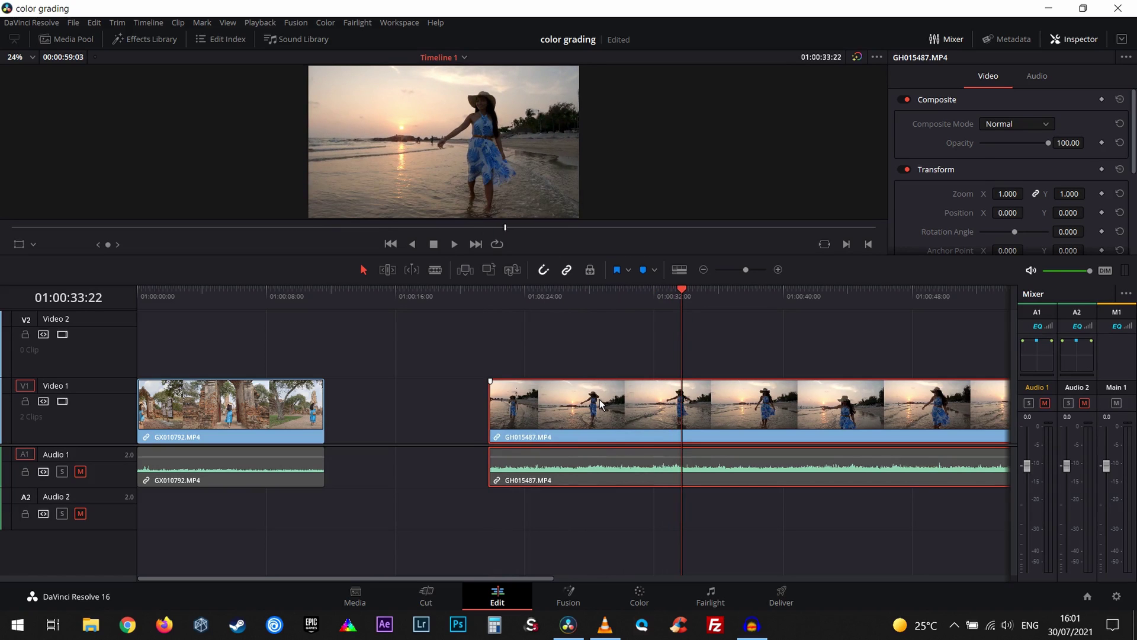
key(shift+])
drag(576, 403, 495, 403)
click(651, 409)
drag(648, 304, 405, 326)
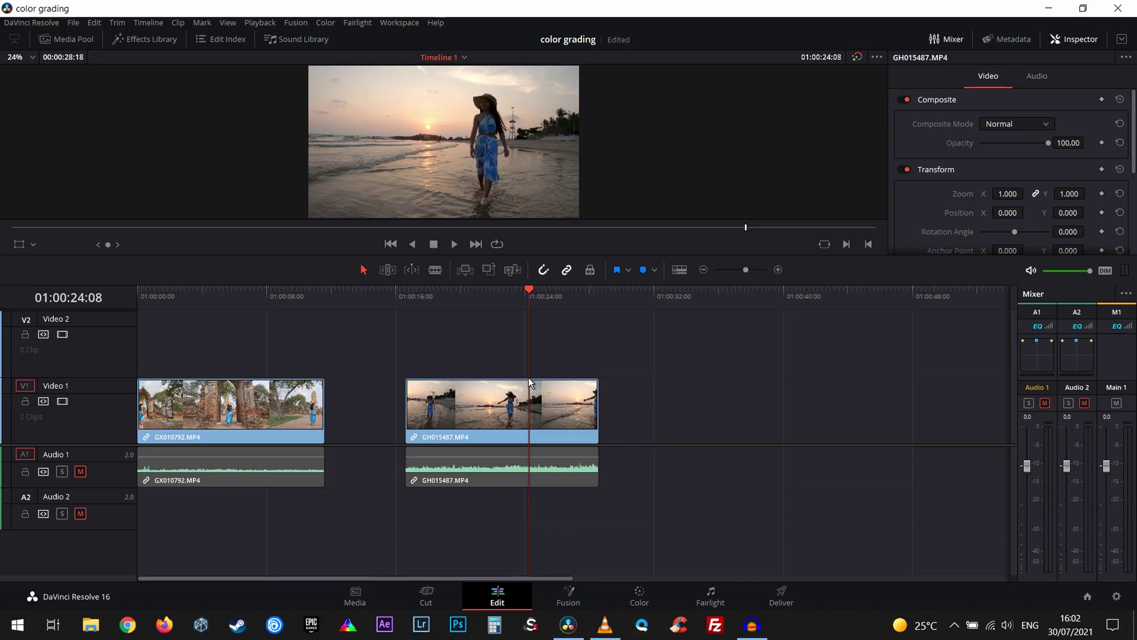
click(476, 408)
key(ctrl+s)
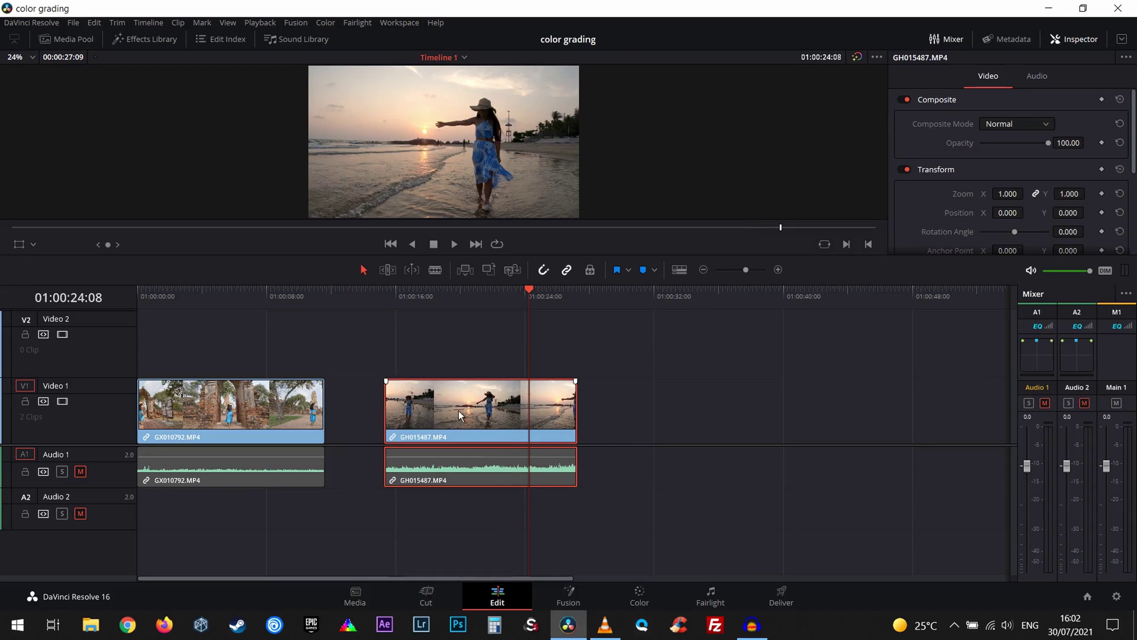
- Set the rotation angle of the GX010792.MP4 clip to -1.700, checking the tilt full screen at 01:00:01:23
drag(516, 325, 166, 368)
click(254, 425)
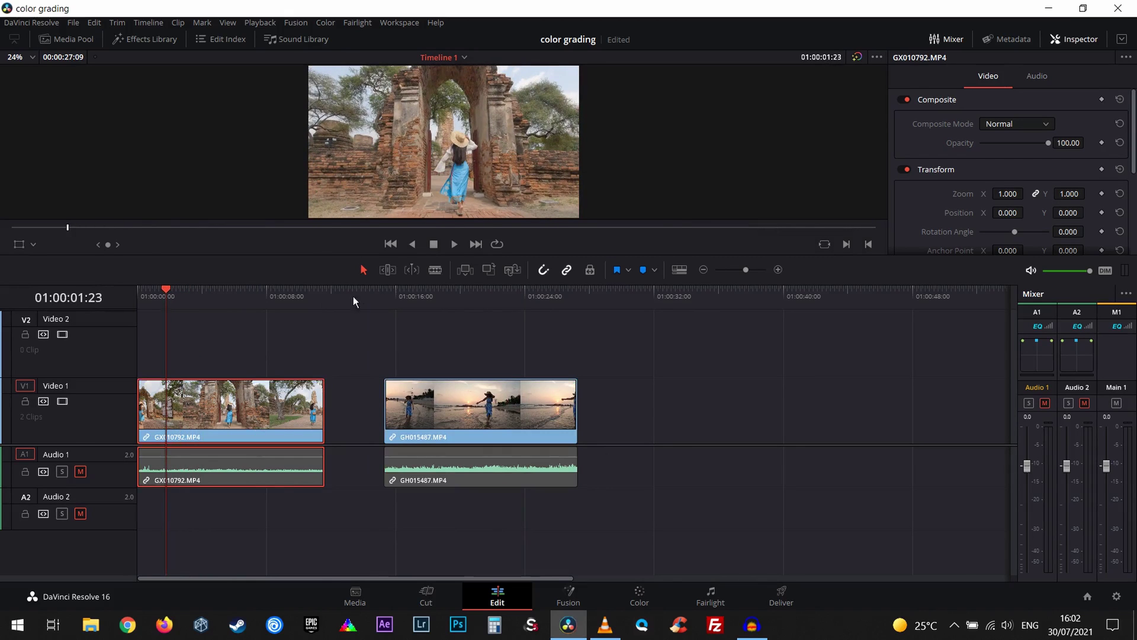
key(ctrl+f)
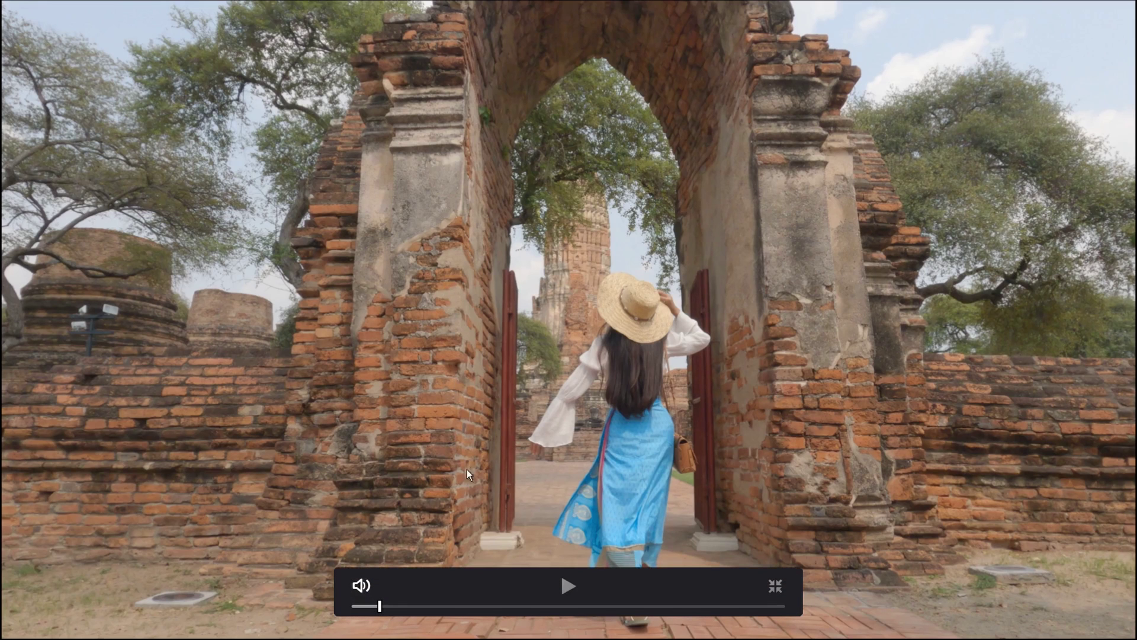
key(Escape)
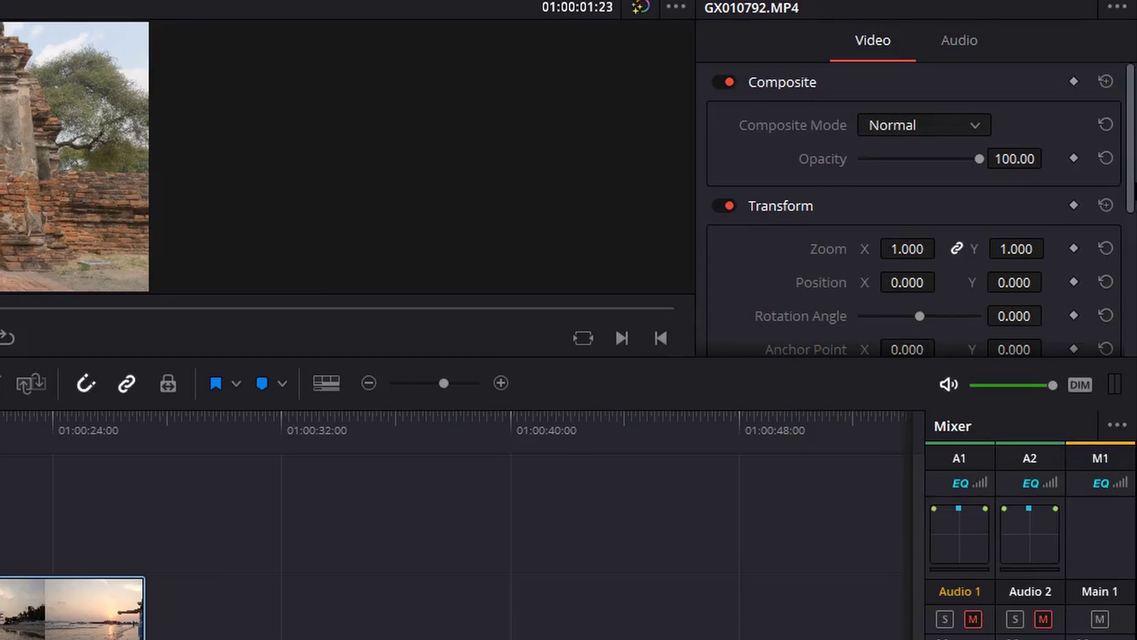
drag(1131, 187, 1112, 230)
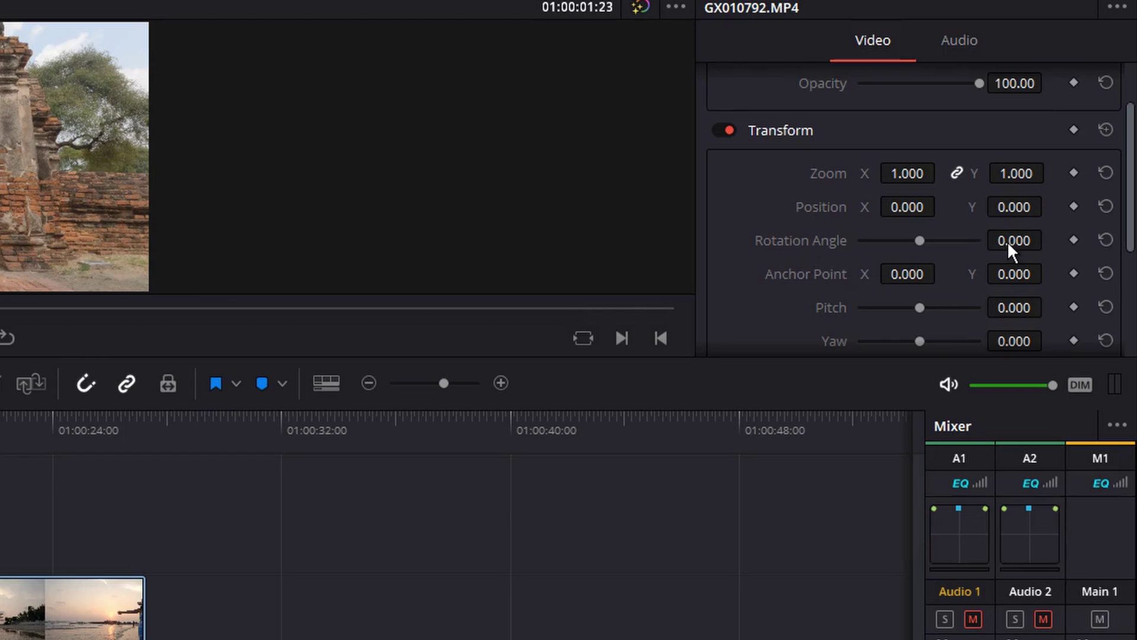
drag(1008, 241, 1003, 244)
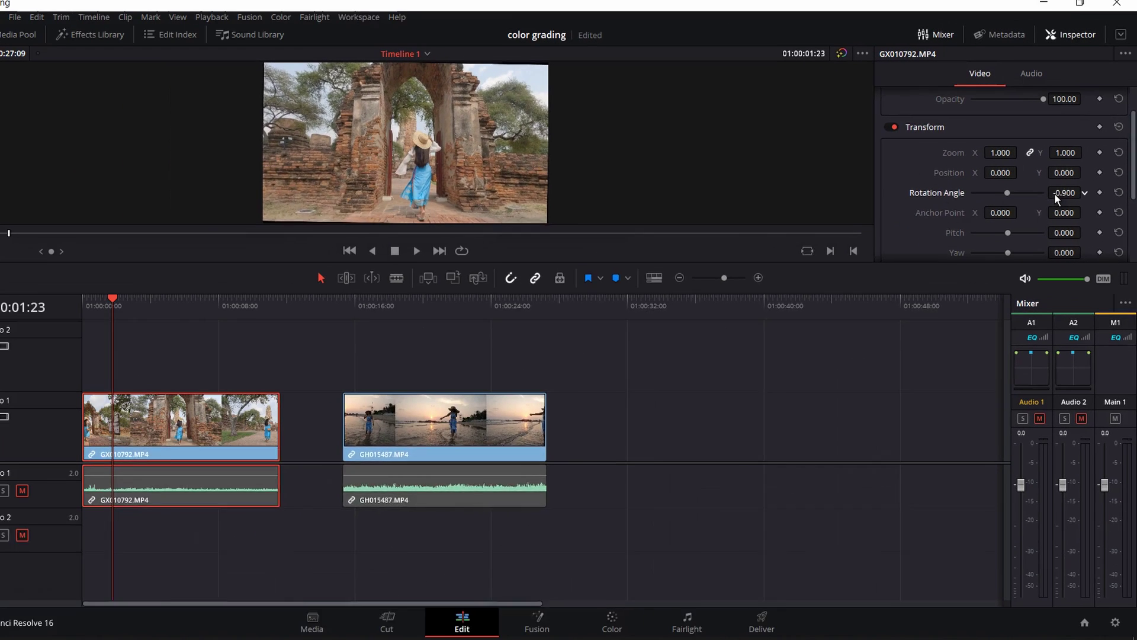
drag(1054, 194, 1052, 194)
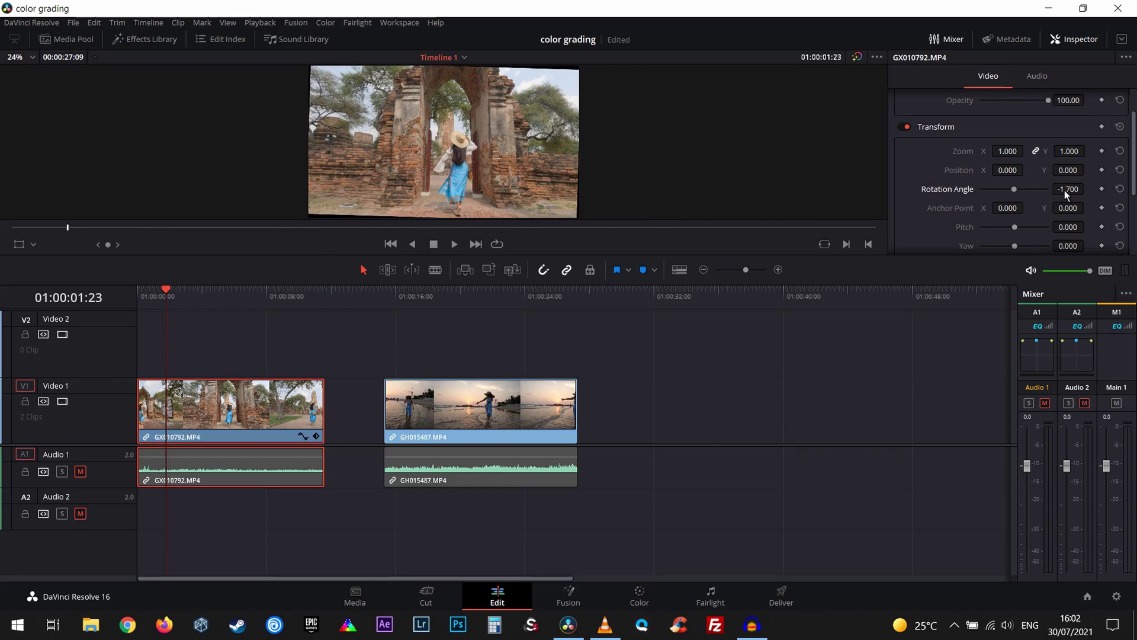
key(ctrl+f)
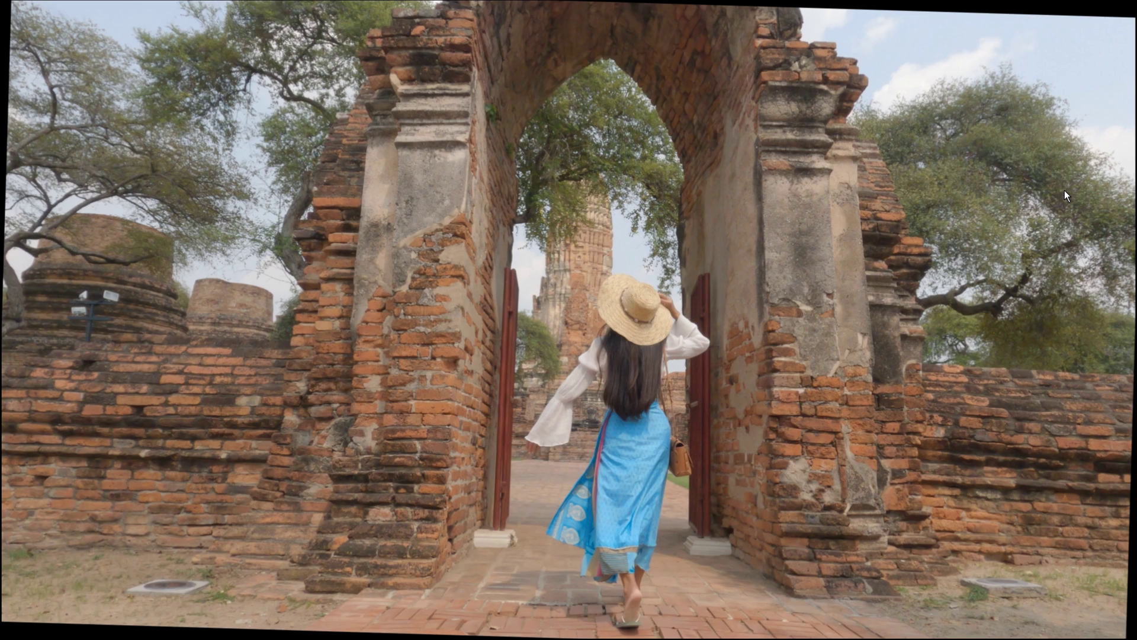
key(Escape)
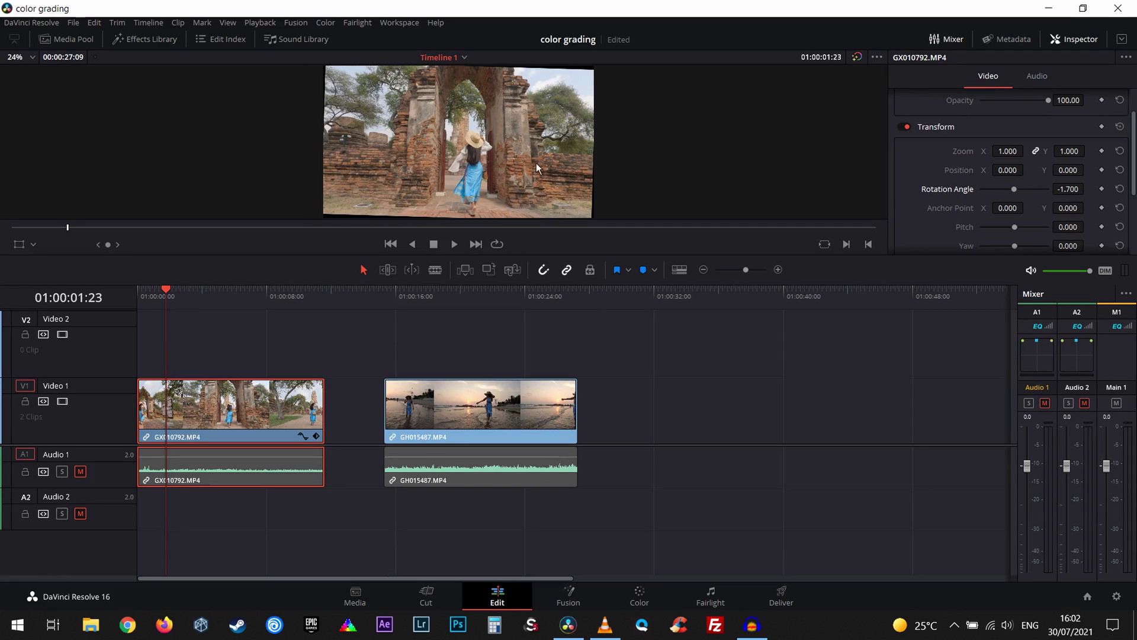
- Refine the GX010792.MP4 clip's rotation angle to -1.500 using an enlarged preview, and check it full screen
click(13, 57)
click(13, 74)
scroll(404, 136, up, 4)
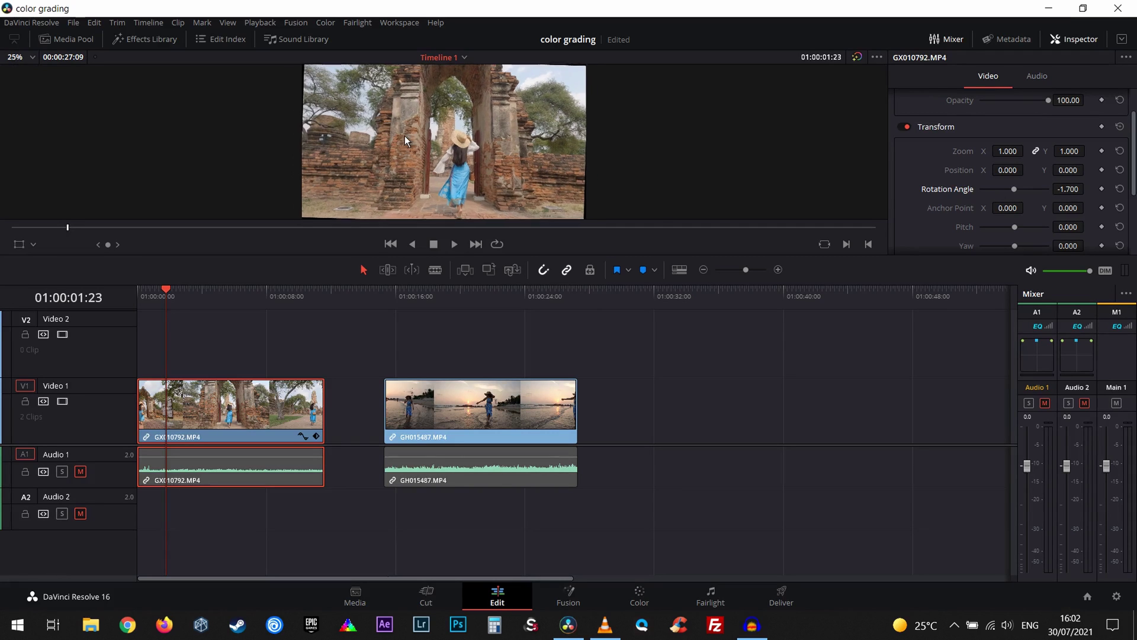
double_click(954, 191)
drag(1065, 191, 1051, 192)
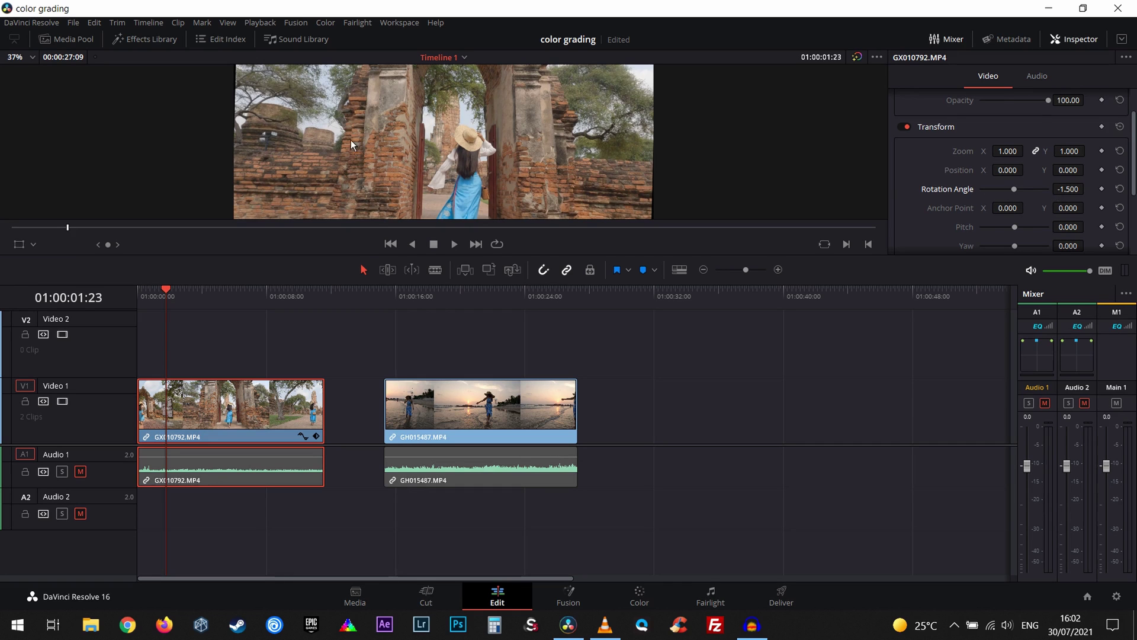
click(18, 59)
click(19, 74)
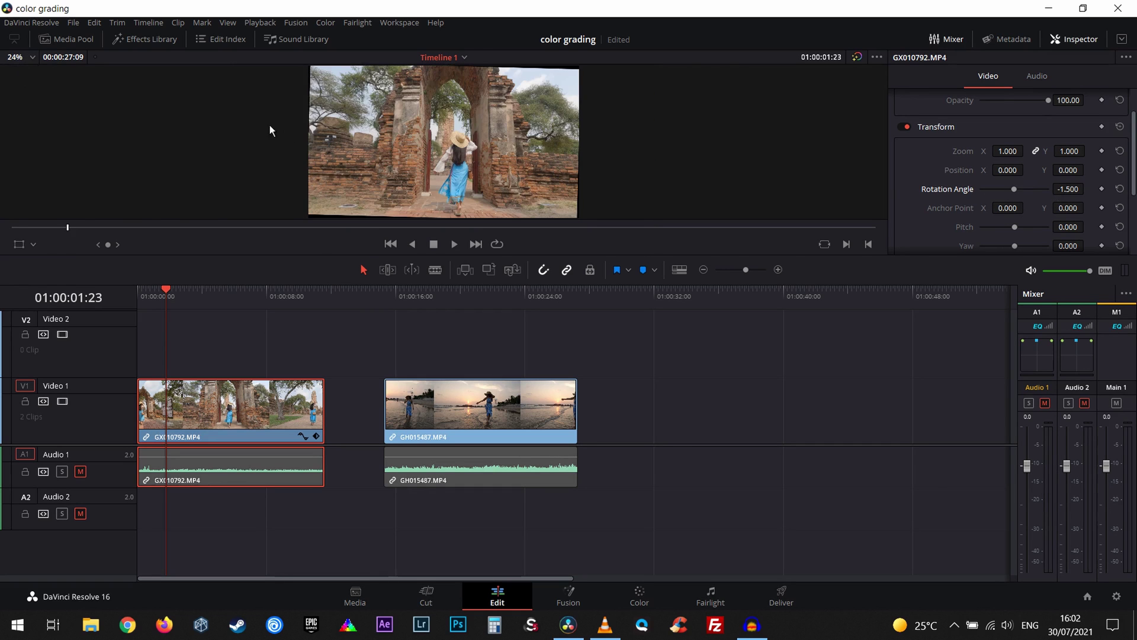
key(ctrl+f)
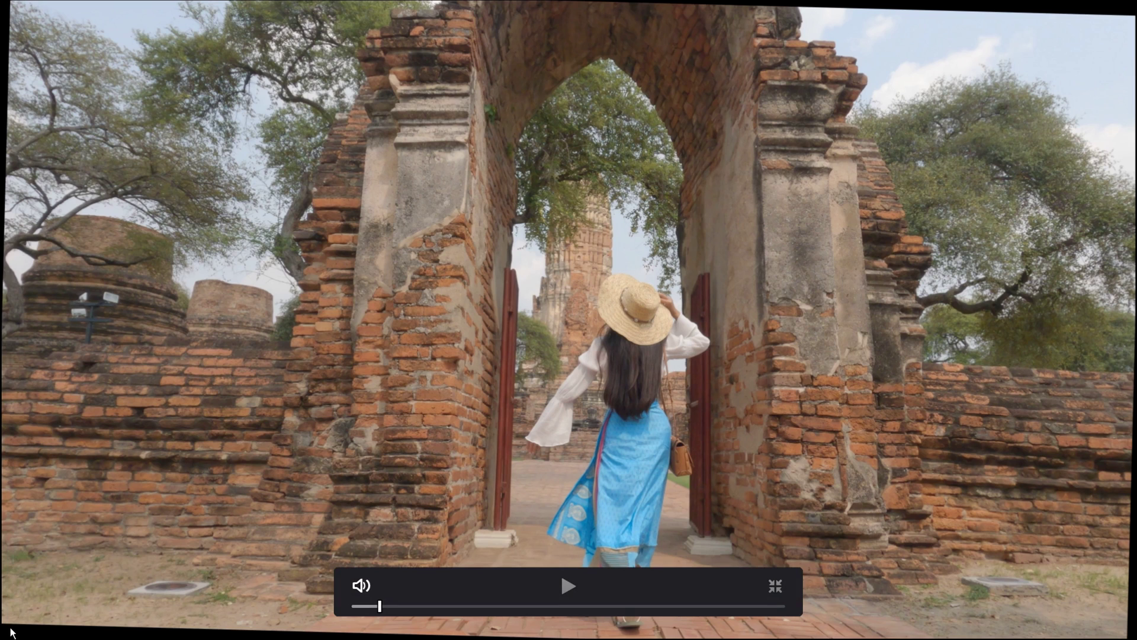
key(Escape)
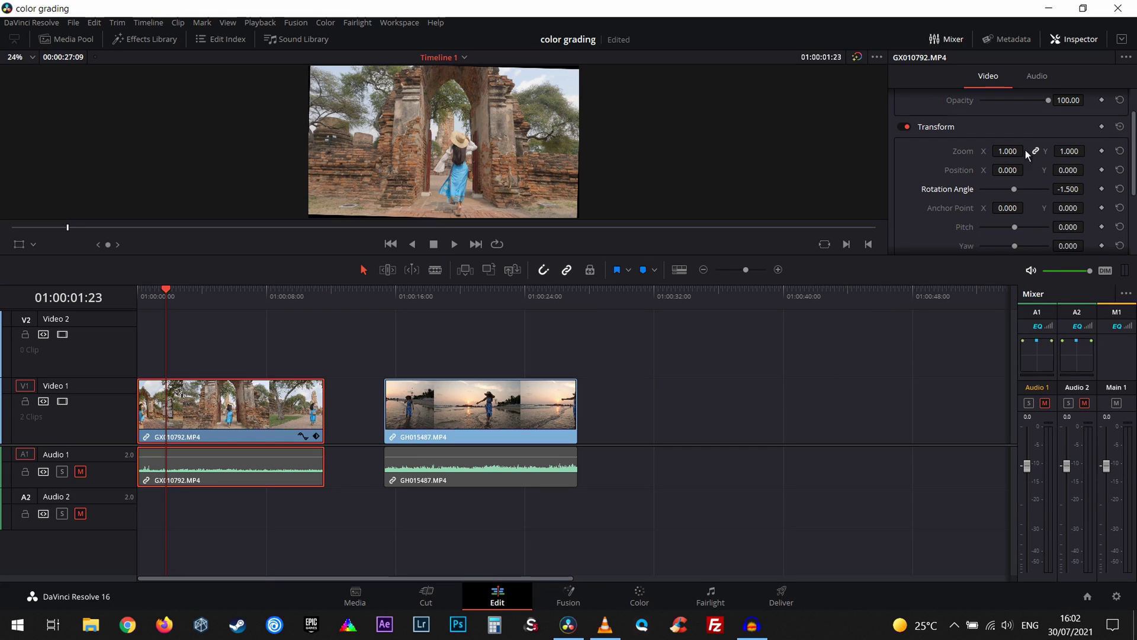
- Increase the GX010792.MP4 clip's zoom until the black corners are cropped out, and check the framing of the GH015487.MP4 clip
drag(1014, 152, 1014, 155)
key(ctrl+f)
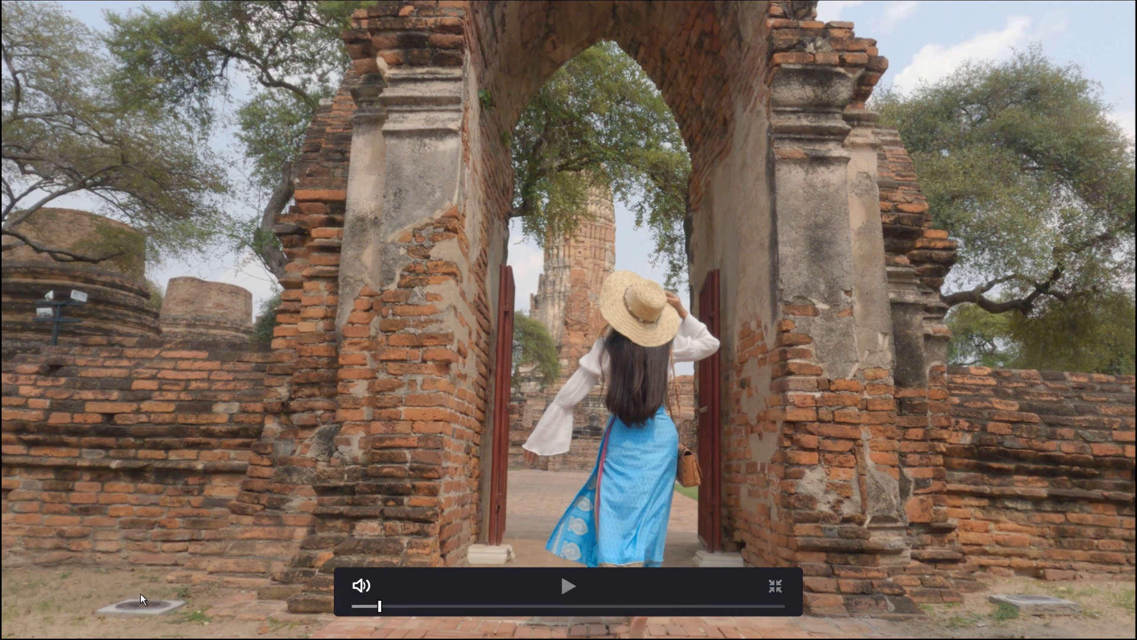
key(Escape)
drag(151, 293, 444, 344)
click(468, 417)
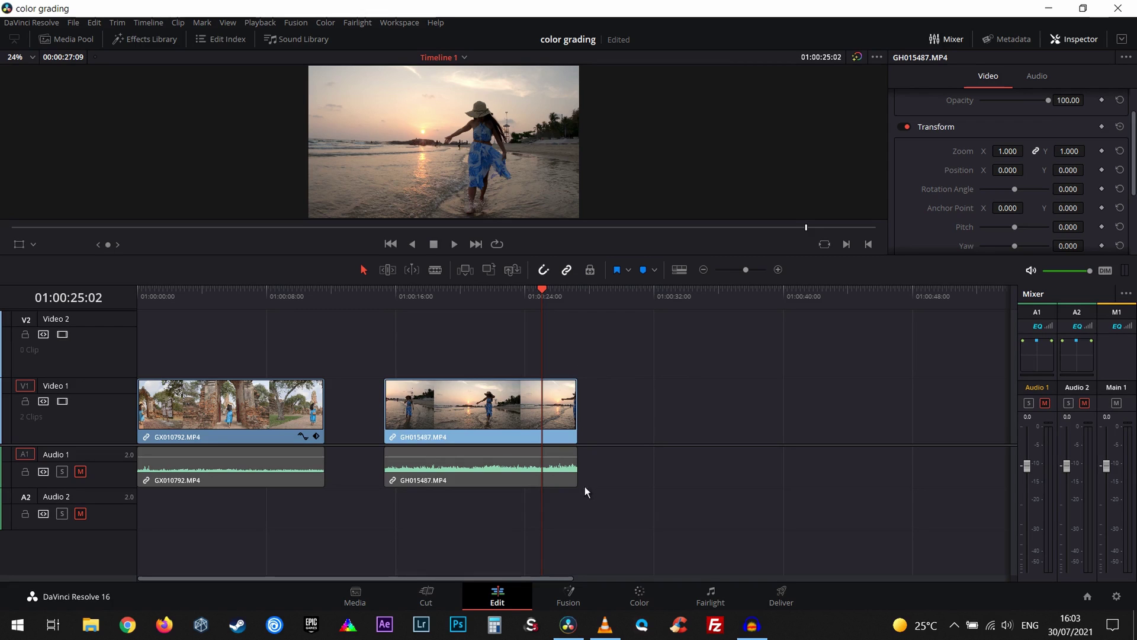
- Switch to the Color page and label the GX010792.MP4 clip's first node "contrast"
click(645, 595)
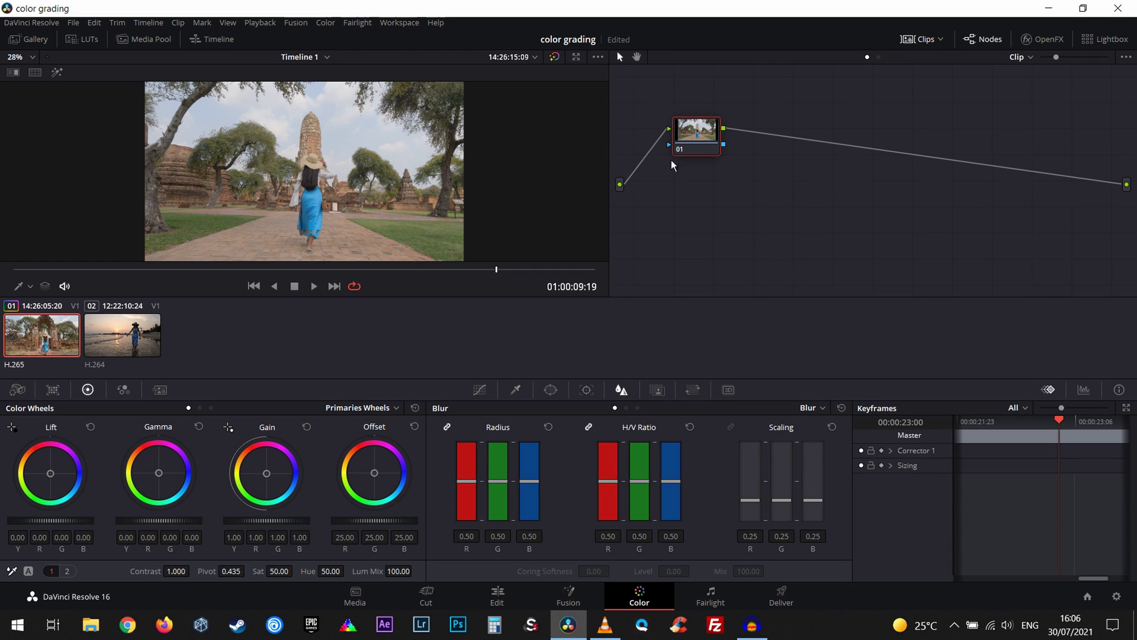
right_click(699, 133)
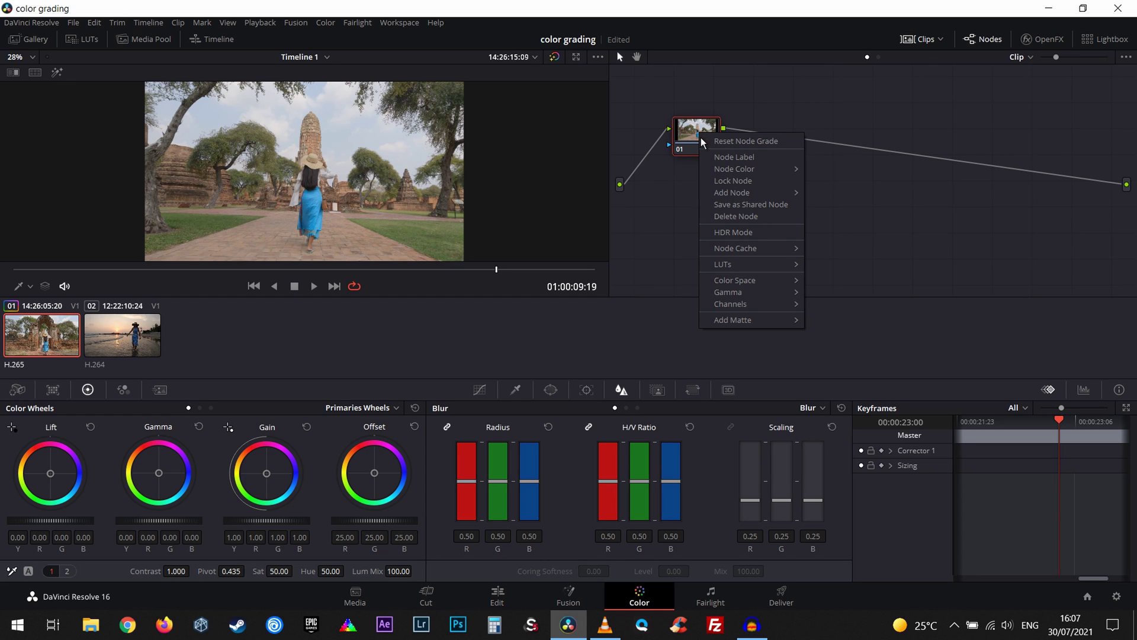
click(719, 156)
text(contrast)
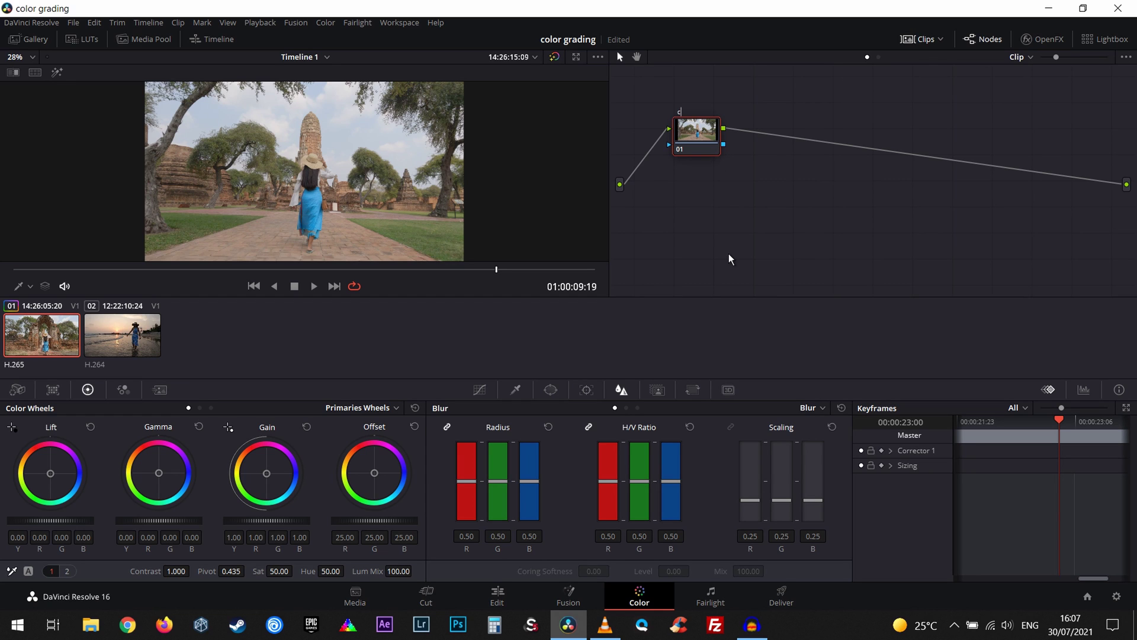
key(Return)
- Show the waveform scope in an enlarged floating window and place it clear of the viewer and color wheels
click(1085, 390)
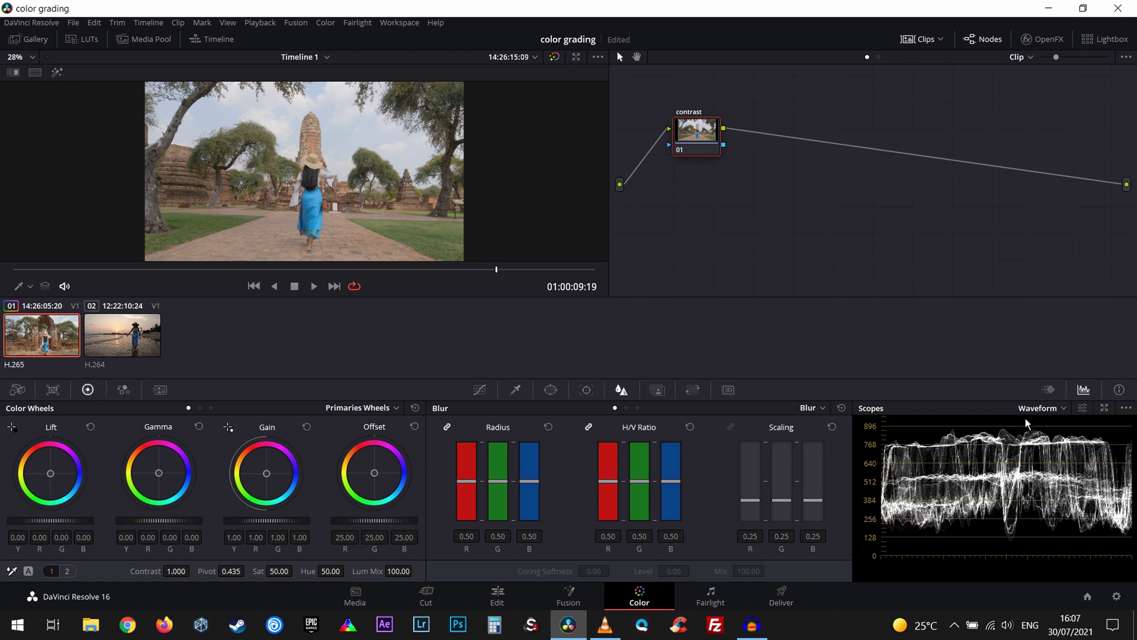
click(1104, 409)
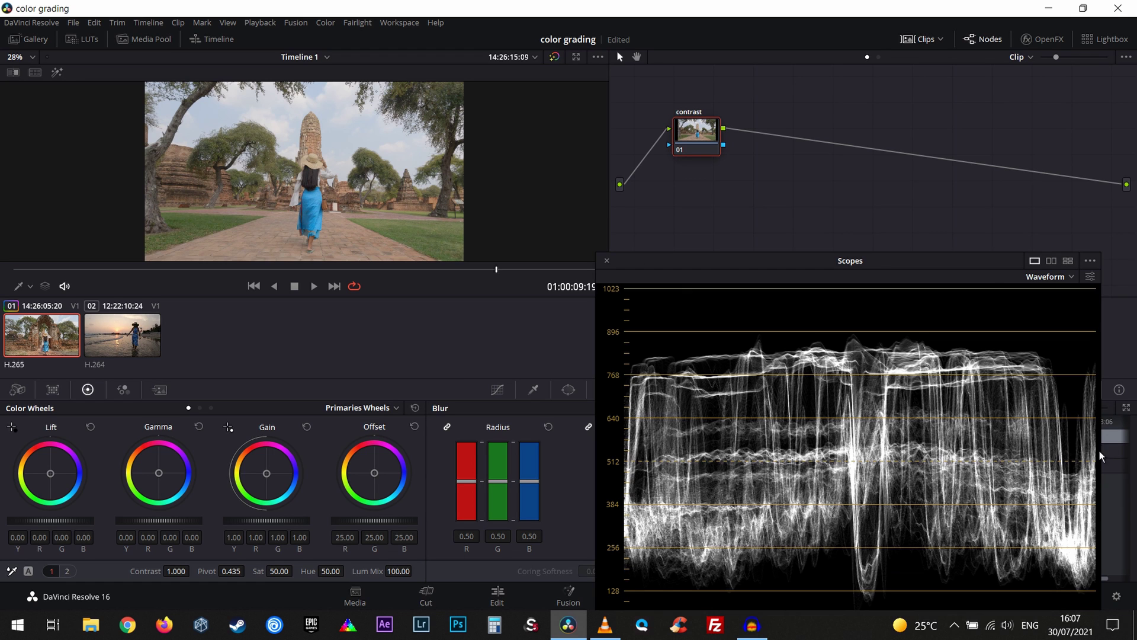
drag(972, 254, 946, 175)
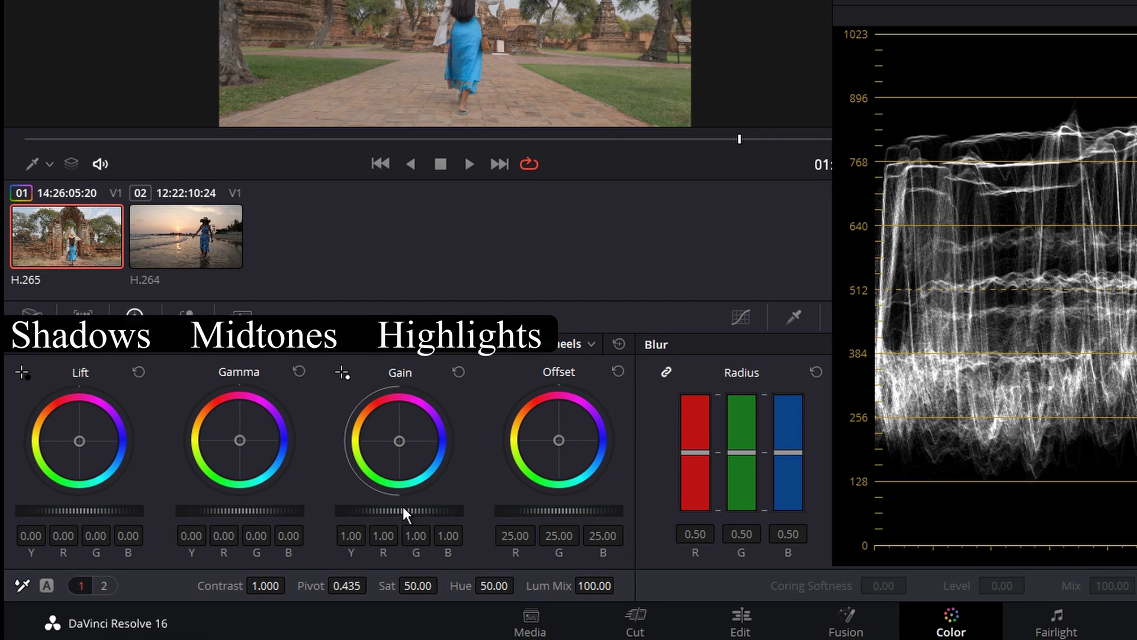
- Raise the contrast node's Gain to 1.13 on all channels to brighten the highlights
drag(401, 511, 360, 515)
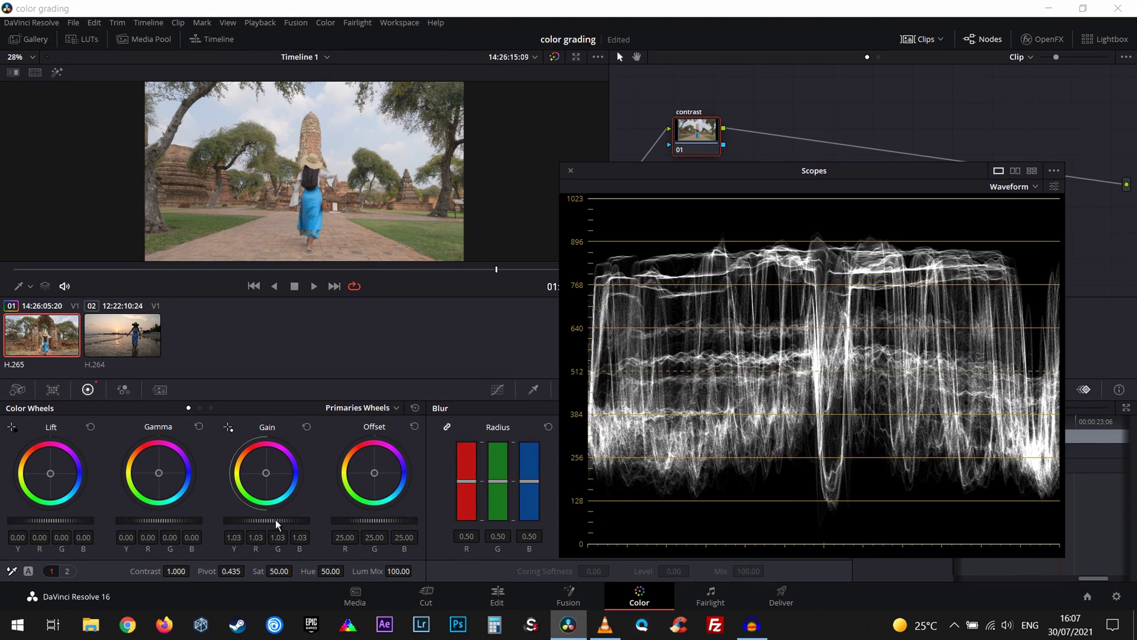
scroll(276, 521, up, 5)
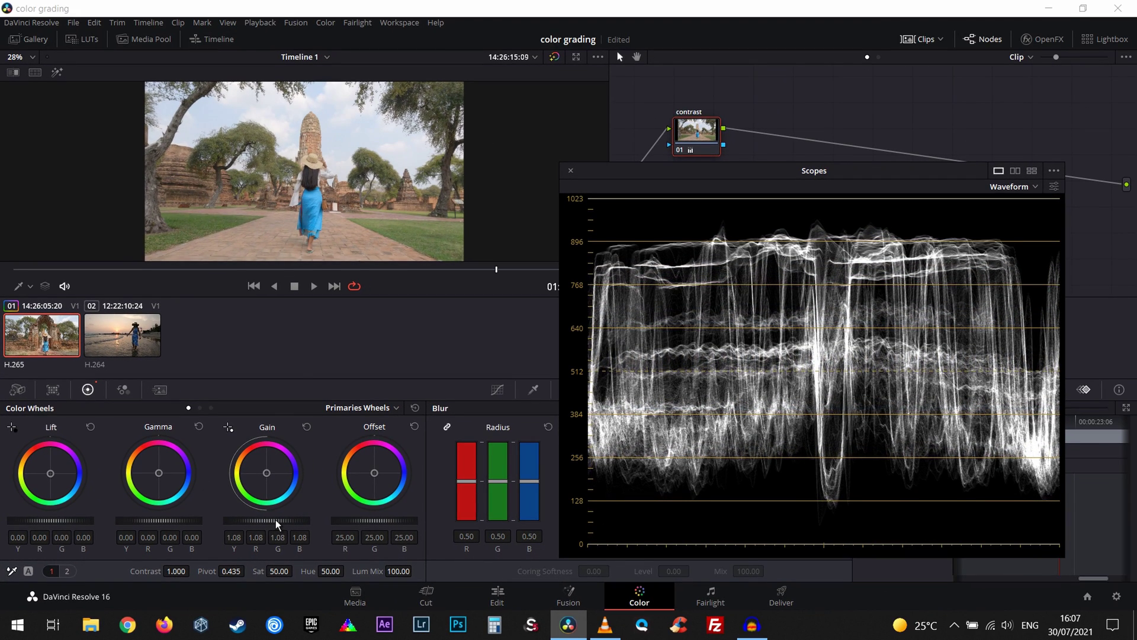
scroll(275, 520, up, 2)
scroll(275, 520, up, 1)
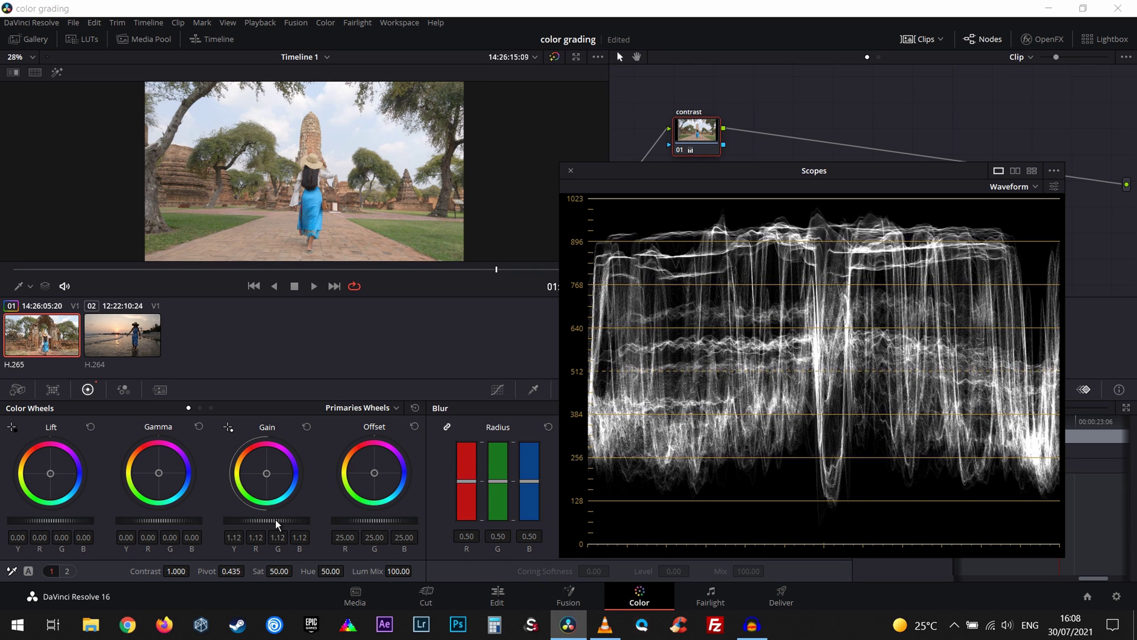
scroll(275, 520, up, 1)
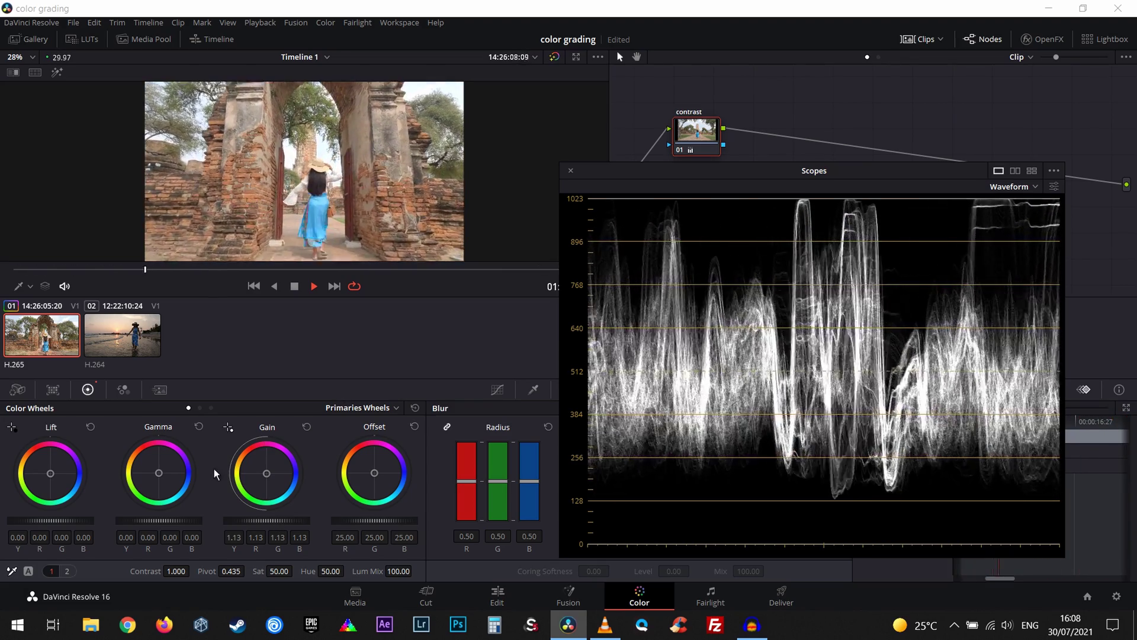
- Lower the contrast node's Gain to 1.11, checking the highlights on the waveform while playing the clip
key(space)
scroll(276, 521, down, 1)
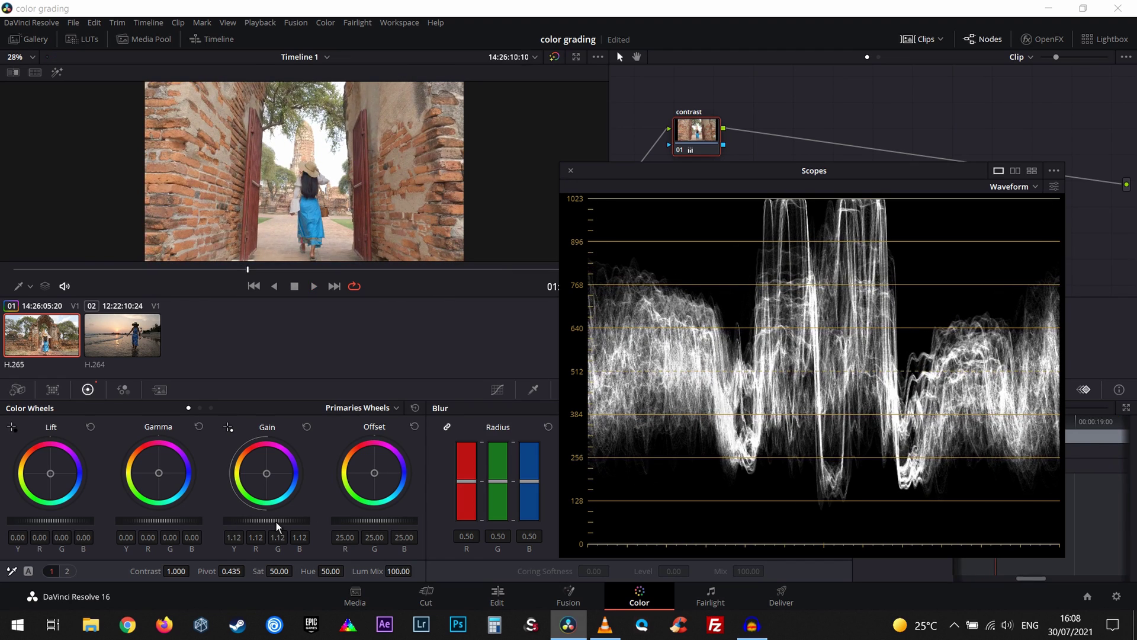
scroll(276, 522, down, 1)
key(space)
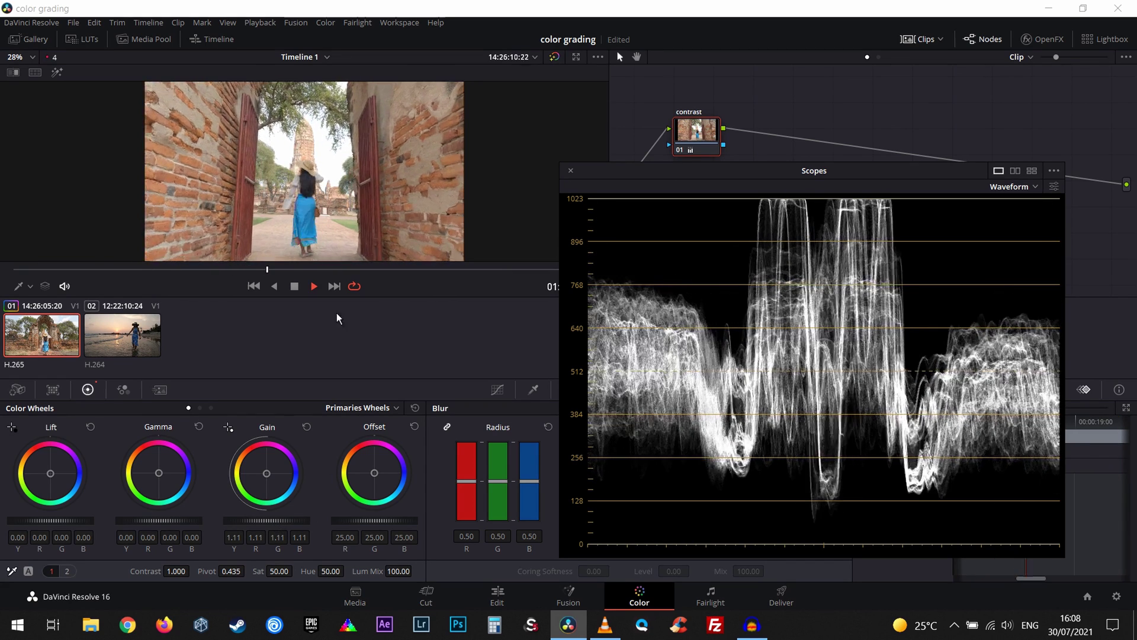
key(space)
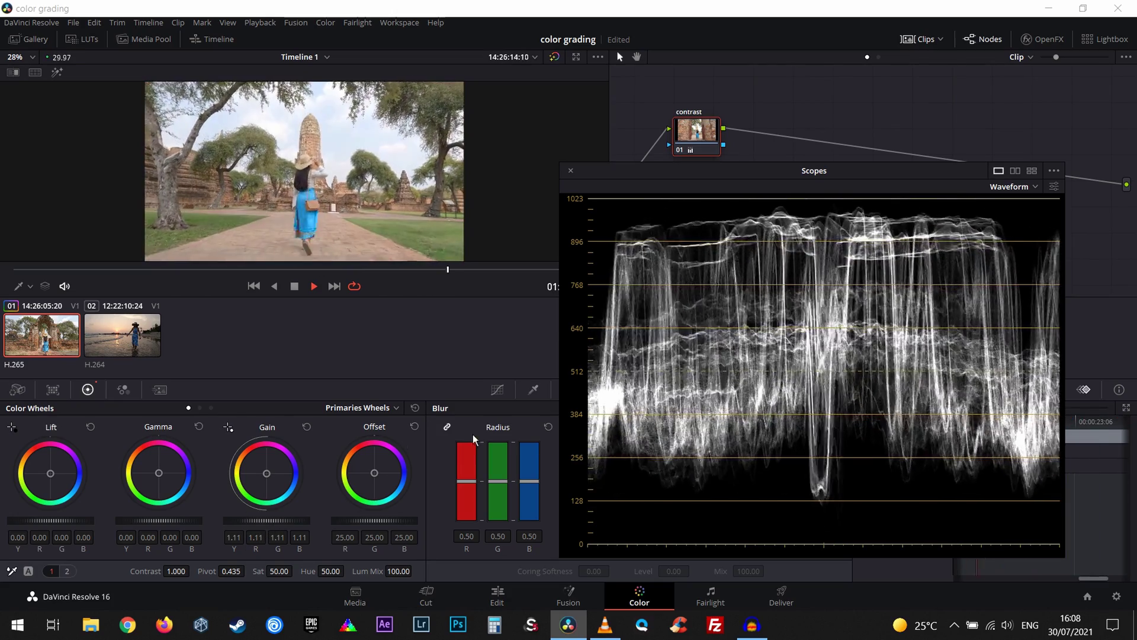
key(space)
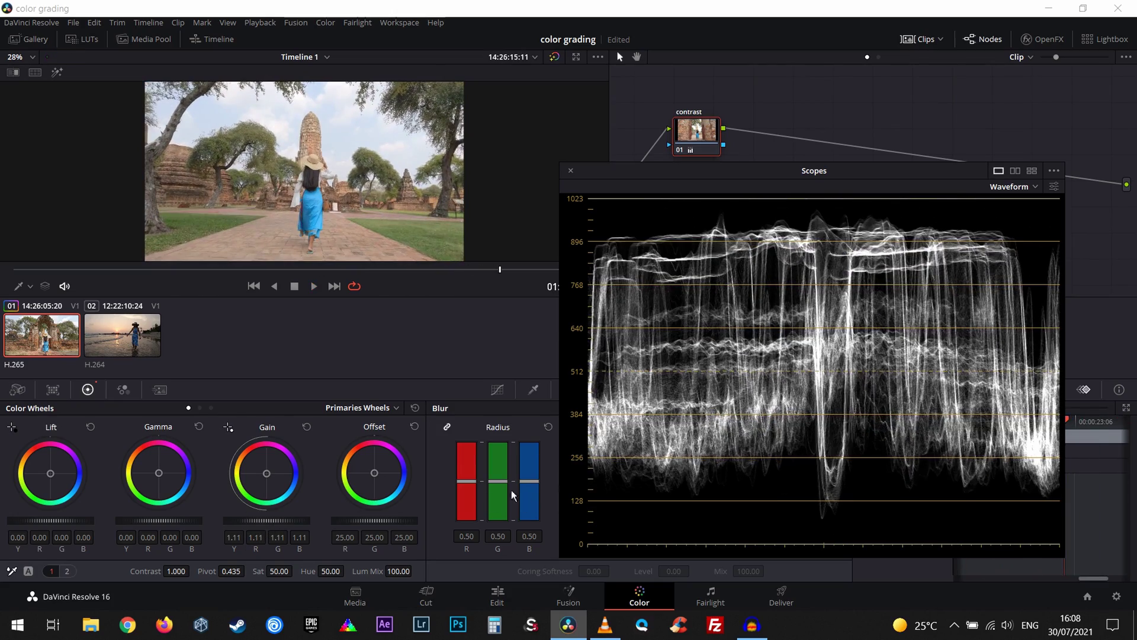
- Lower the contrast node's Lift and Gamma to -0.02 each to deepen the shadows and midtones
scroll(68, 521, down, 1)
scroll(69, 521, down, 1)
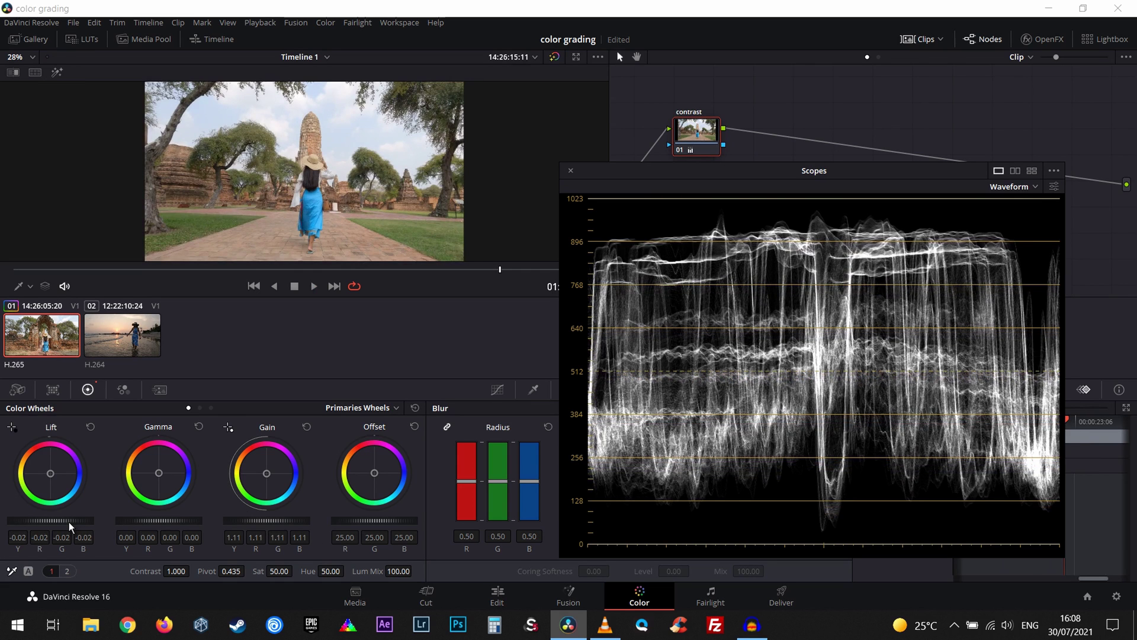
key(space)
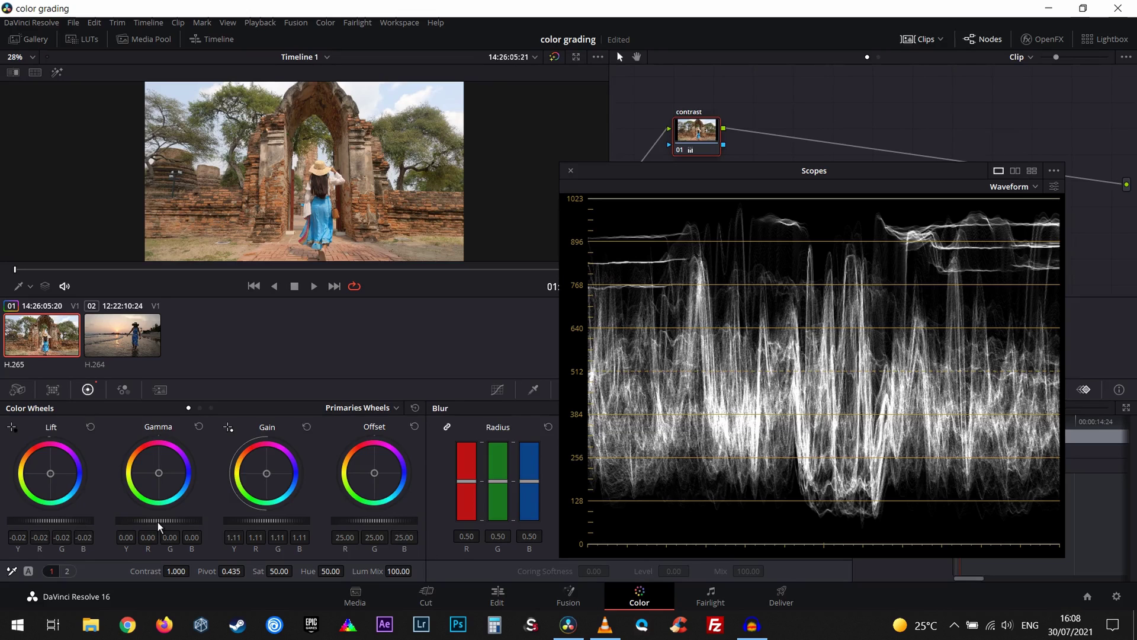
scroll(158, 521, down, 2)
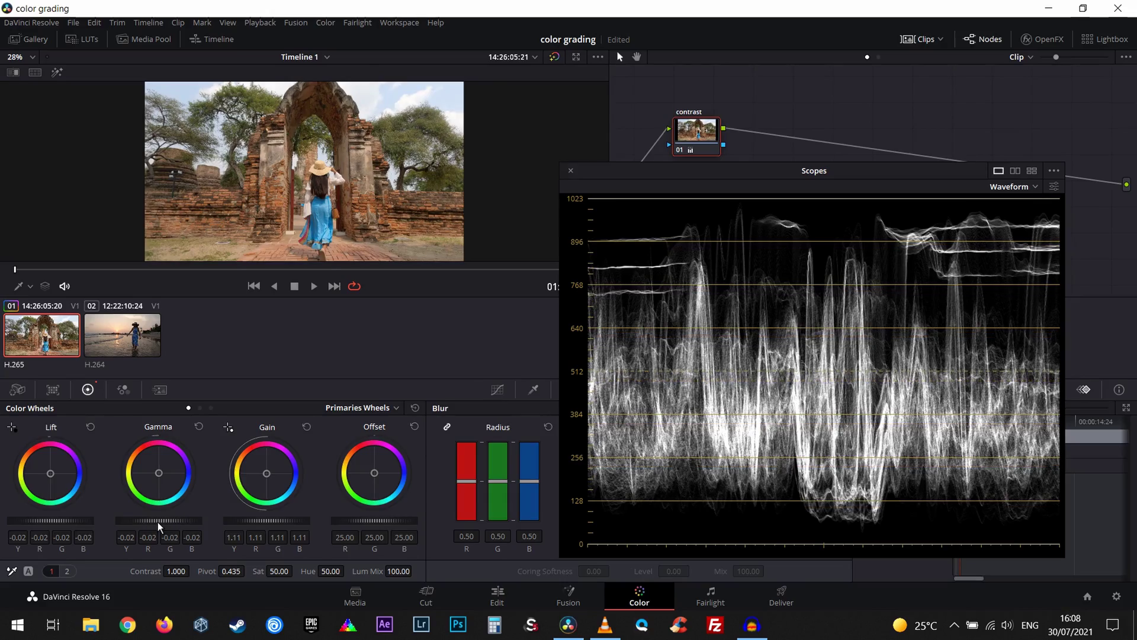
- Check the clip's contrast during full-screen playback, and save the project with the floating scopes window closed
key(ctrl+f)
key(space)
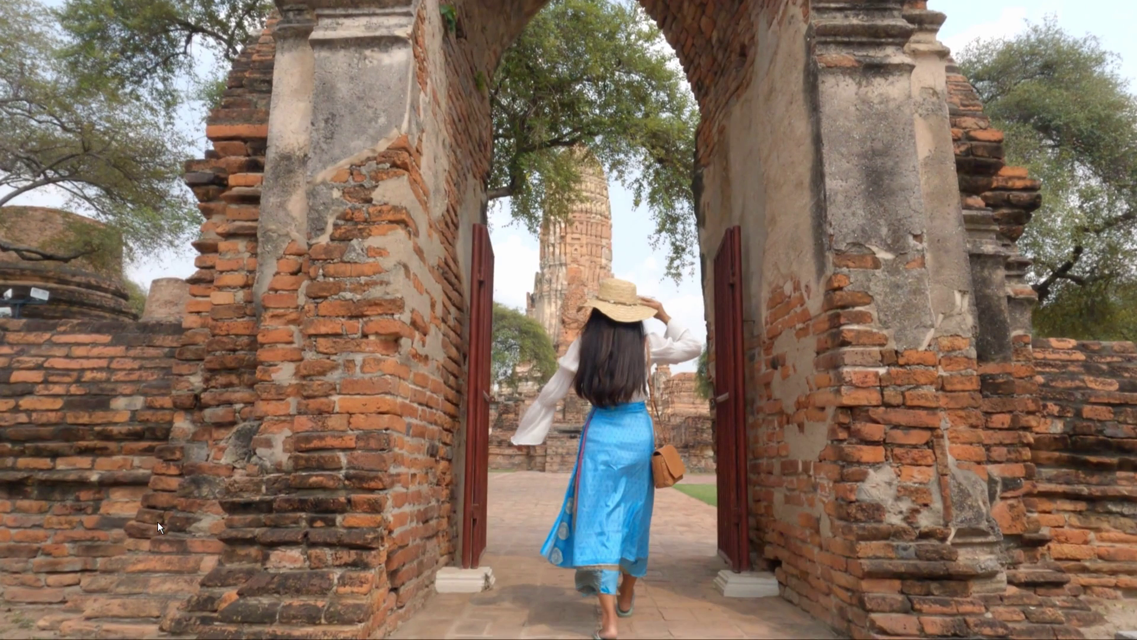
key(Escape)
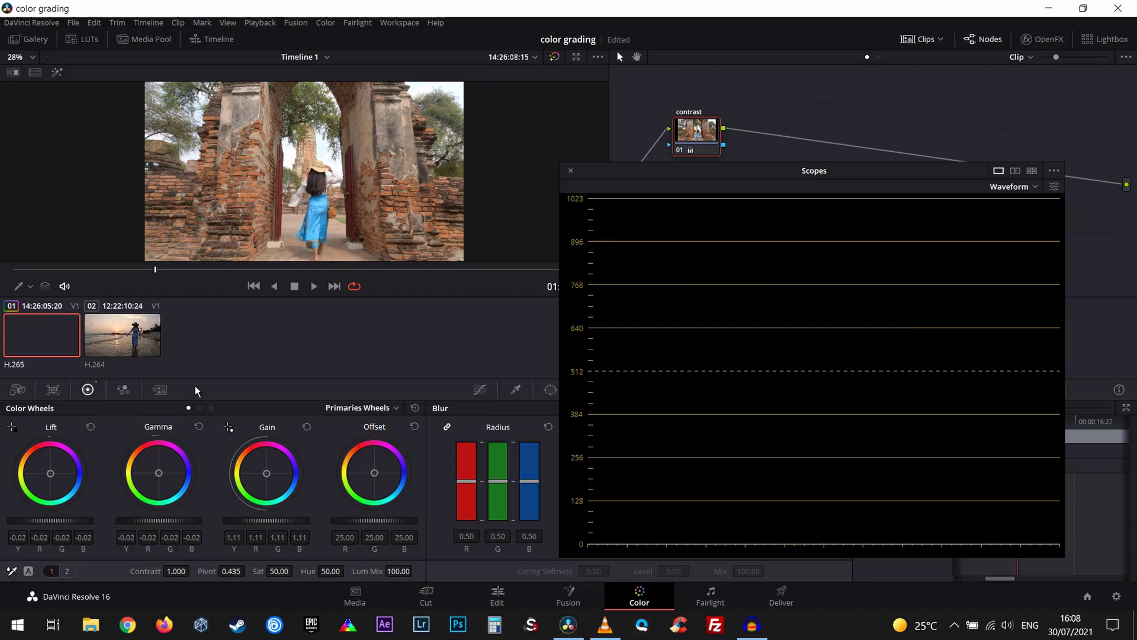
click(570, 170)
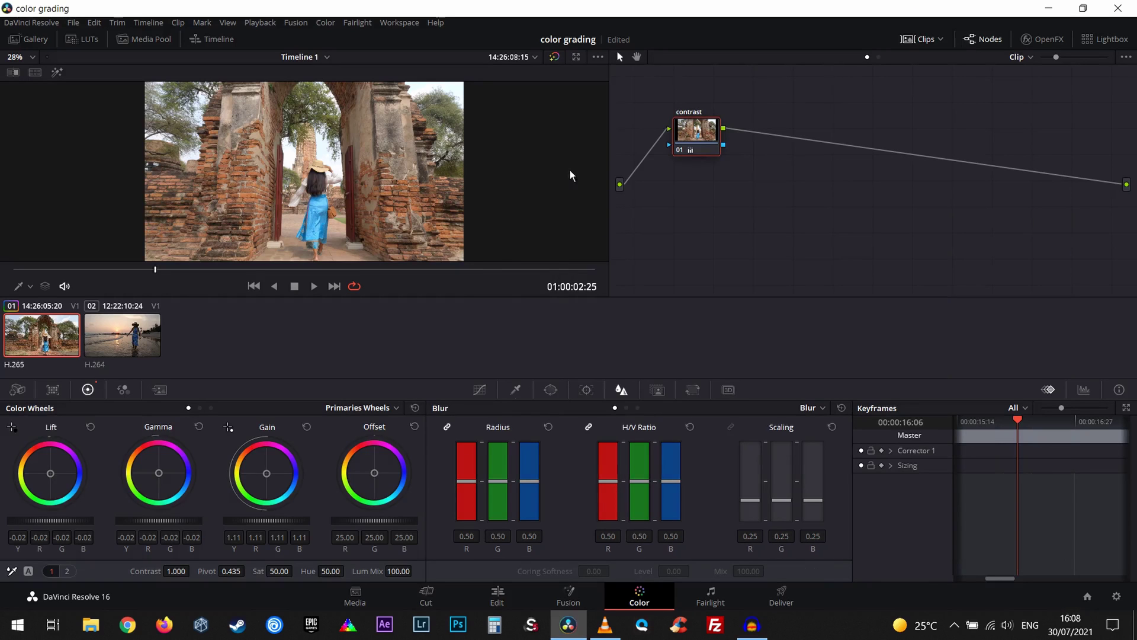
key(ctrl+s)
- Add a serial node labeled "saturation" after the contrast node and set its saturation to 57.60
key(alt+s)
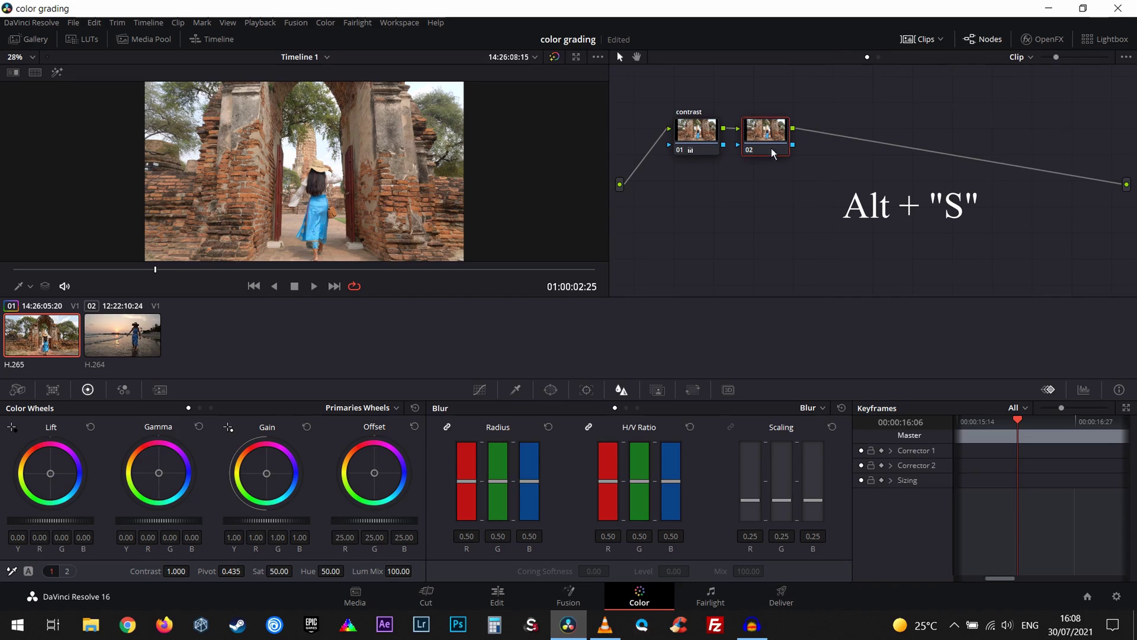
drag(769, 141, 770, 141)
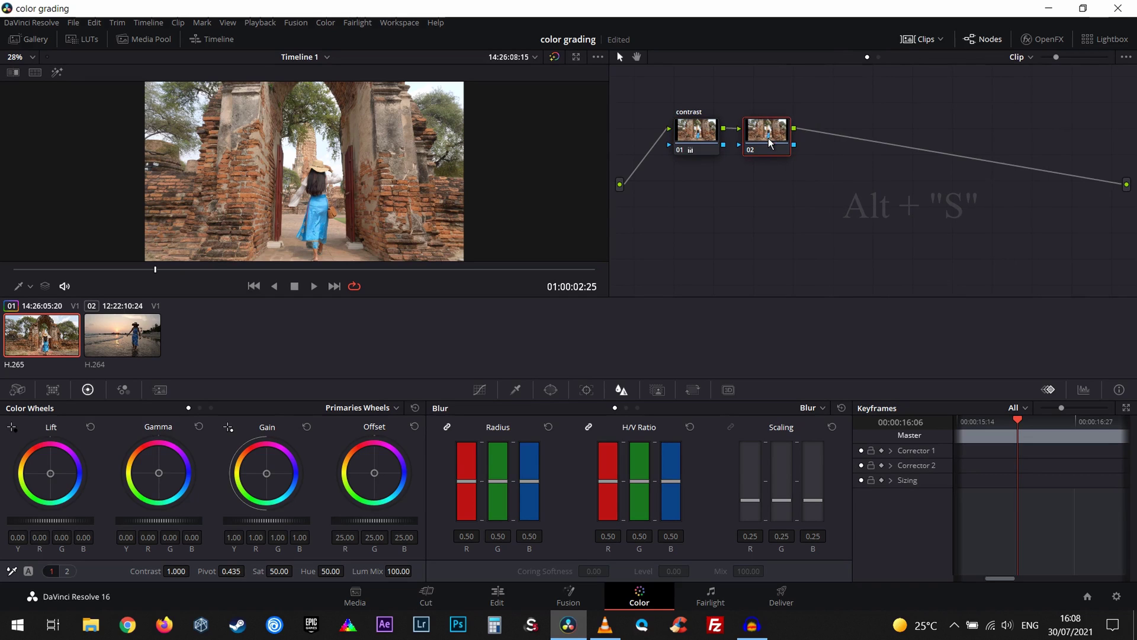
right_click(769, 141)
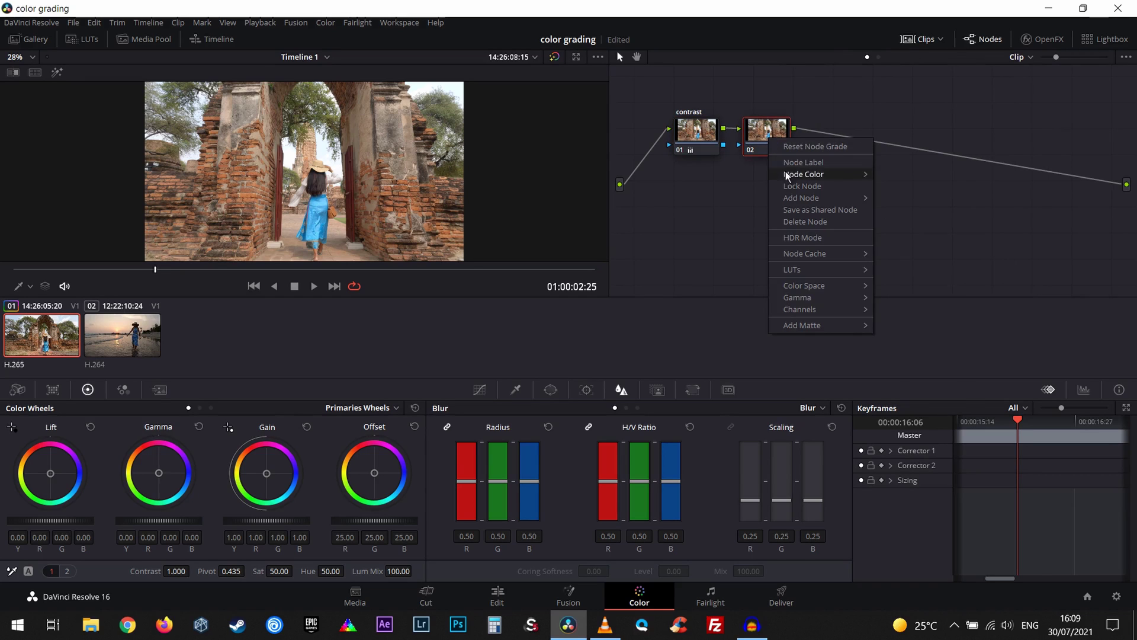
click(820, 161)
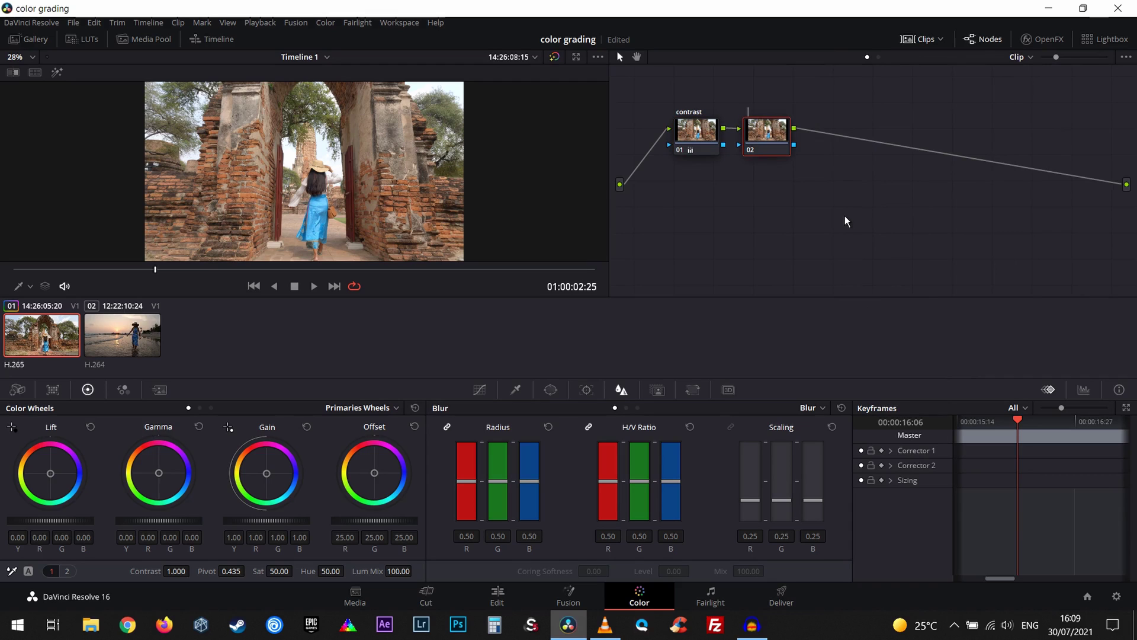
text(saturation)
key(Return)
drag(765, 133, 771, 133)
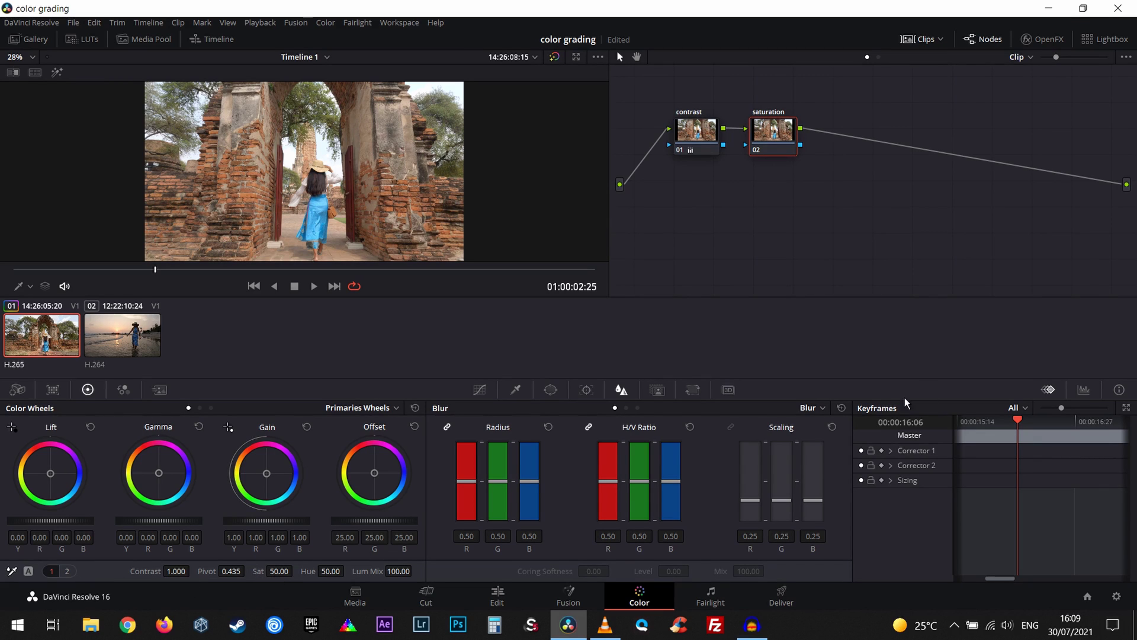
click(1084, 389)
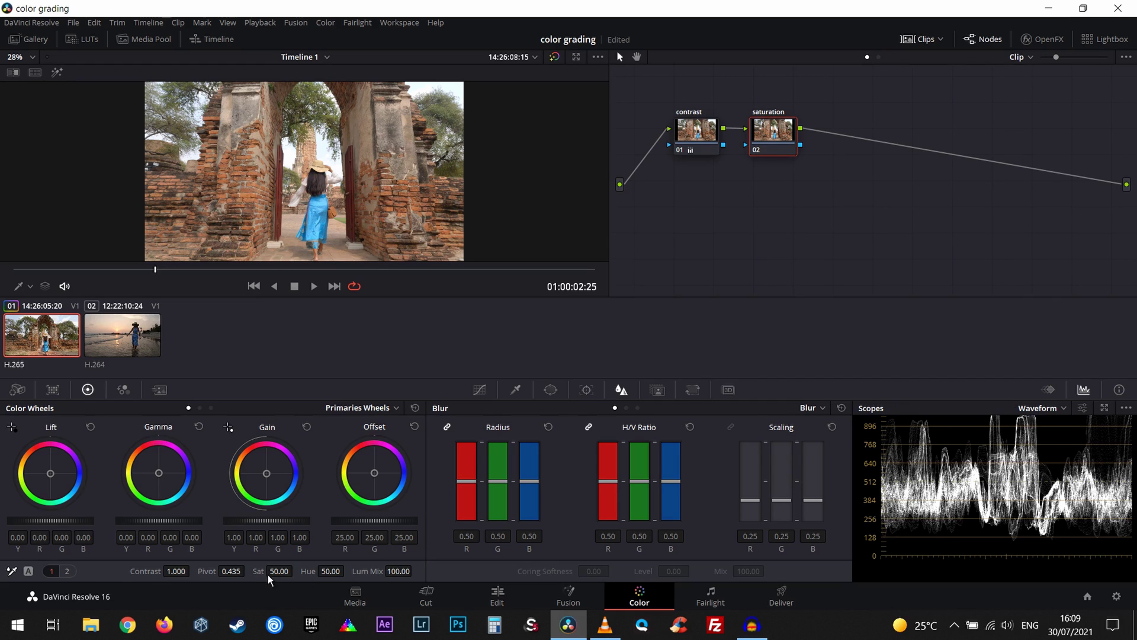
drag(275, 575, 285, 577)
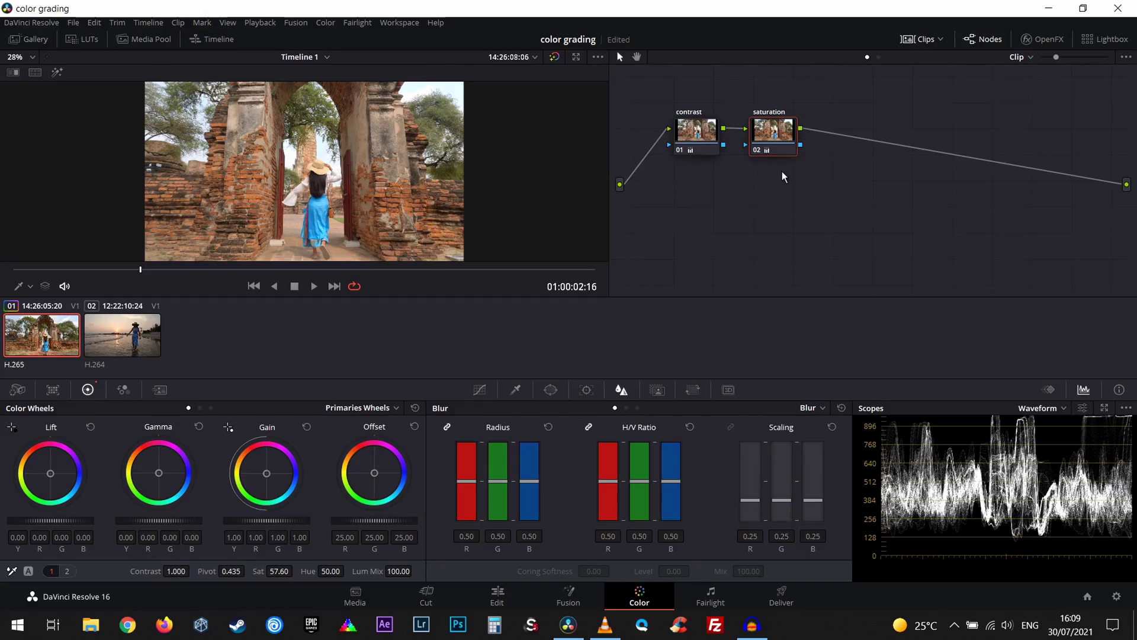
- Add a serial node after the saturation node and label it "white balance"
key(alt+s)
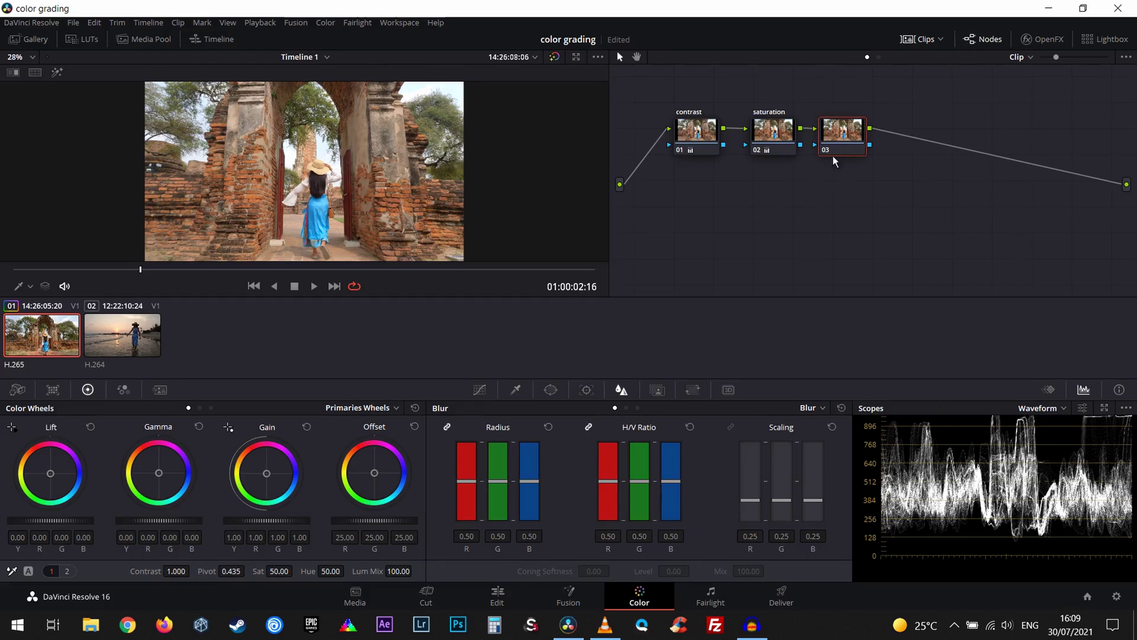
right_click(848, 135)
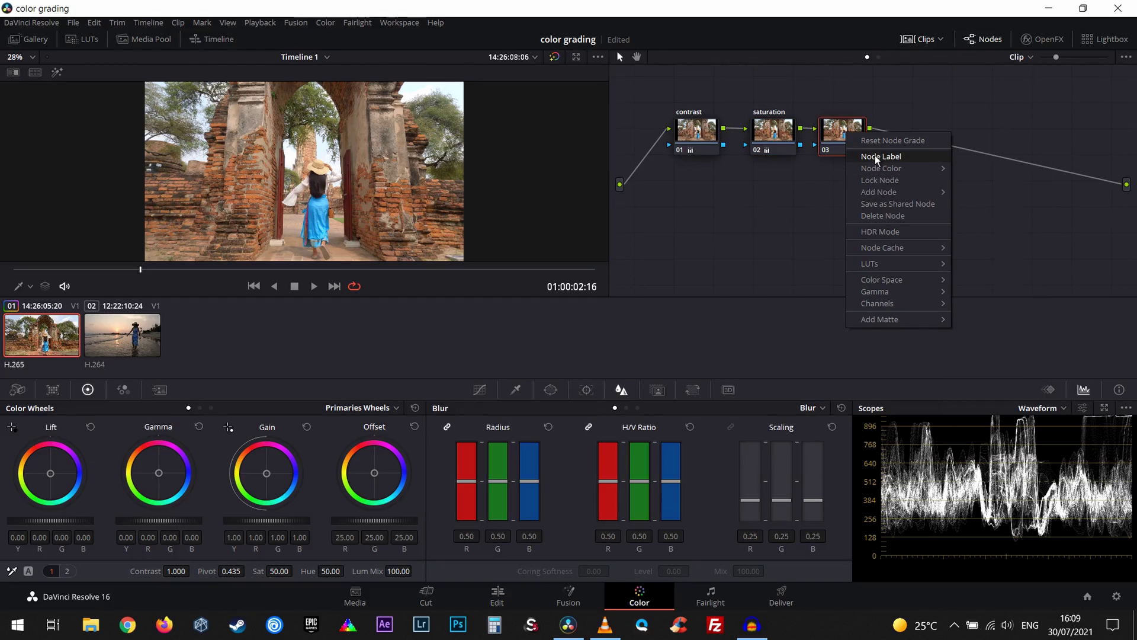
click(876, 156)
text(white balance)
key(Return)
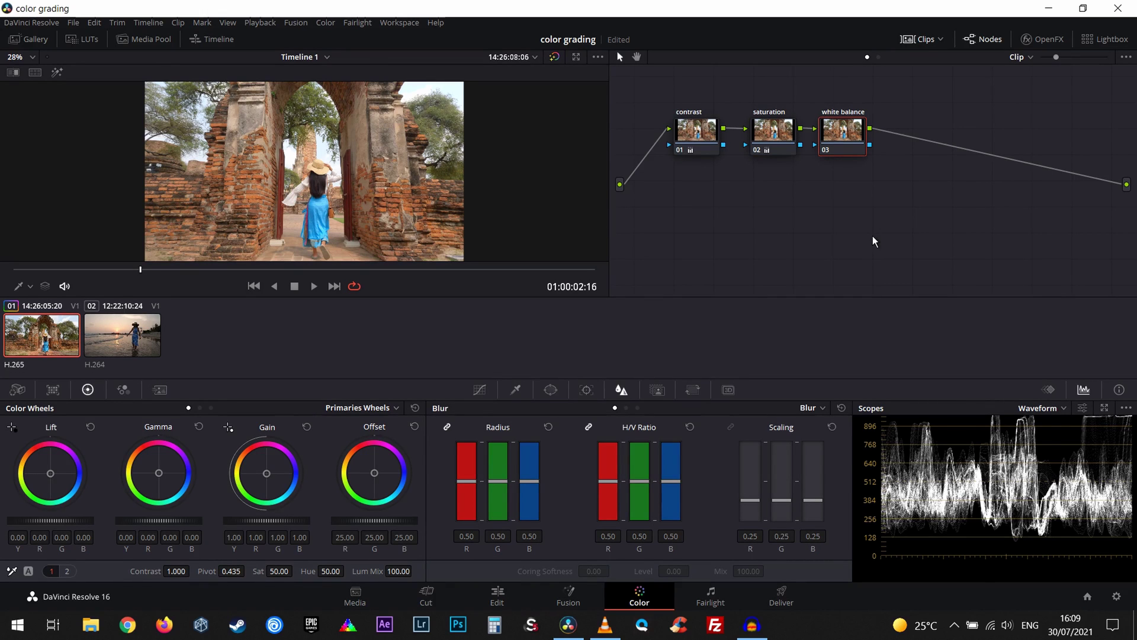
- Show the scopes in the enlarged floating window and change the scope type to Parade
click(1062, 409)
click(1105, 408)
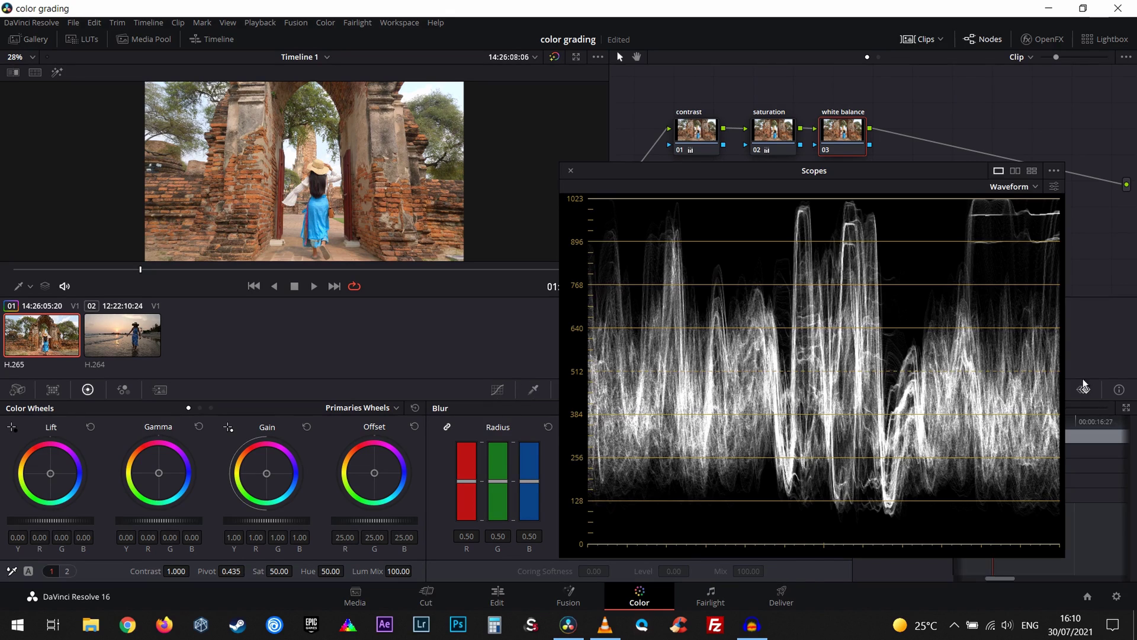
click(1010, 186)
click(1012, 217)
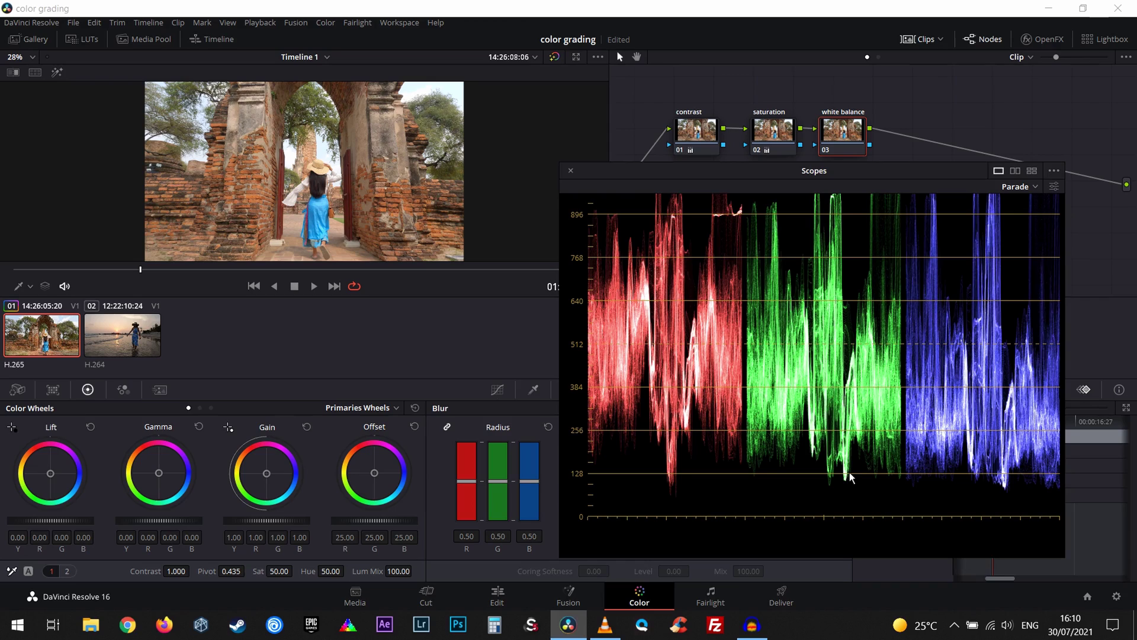
- Go to the clip's frame at 01:00:00:29 and examine its color balance on the parade and full screen
drag(153, 274, 62, 276)
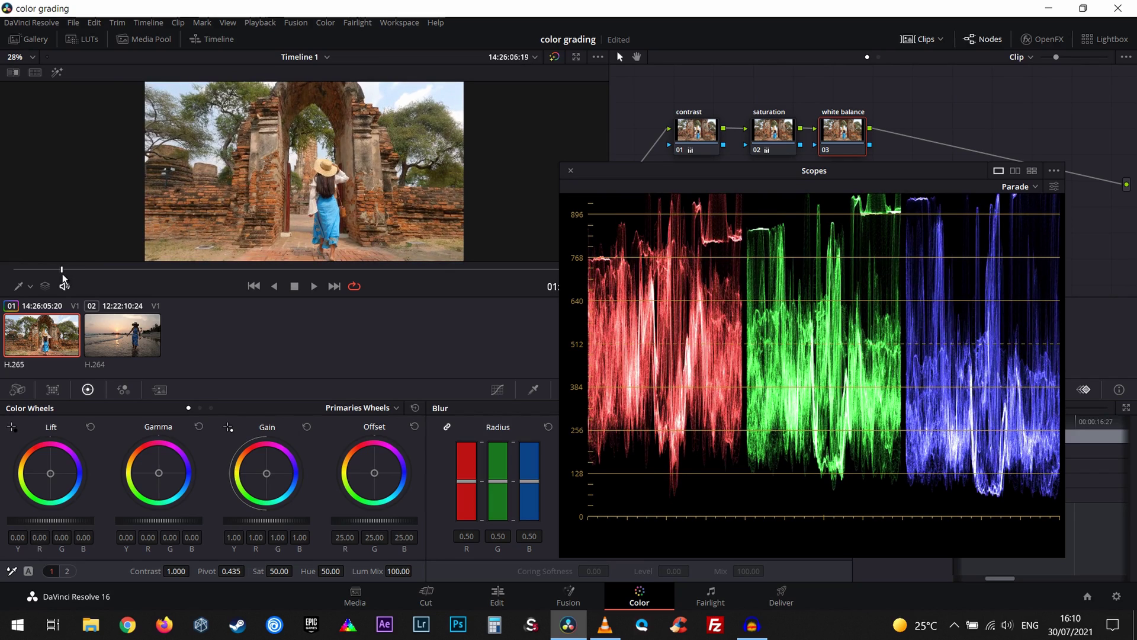
click(253, 208)
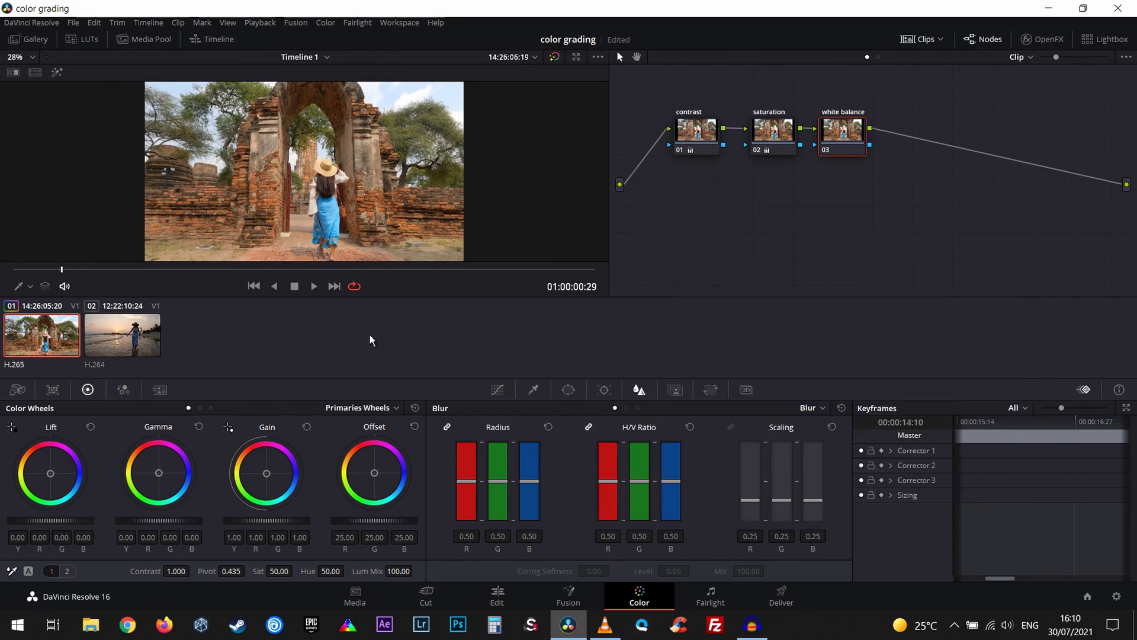
key(ctrl+f)
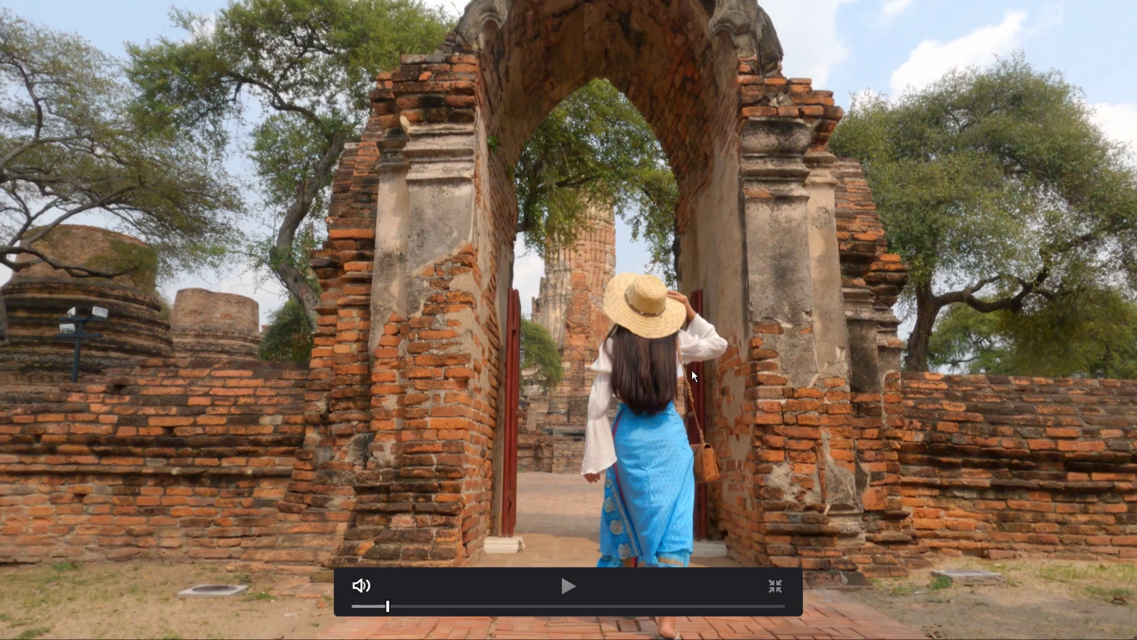
- Try a cool temperature of -1810 and a warm one of 2220 on the white balance node, checking each full screen
key(Escape)
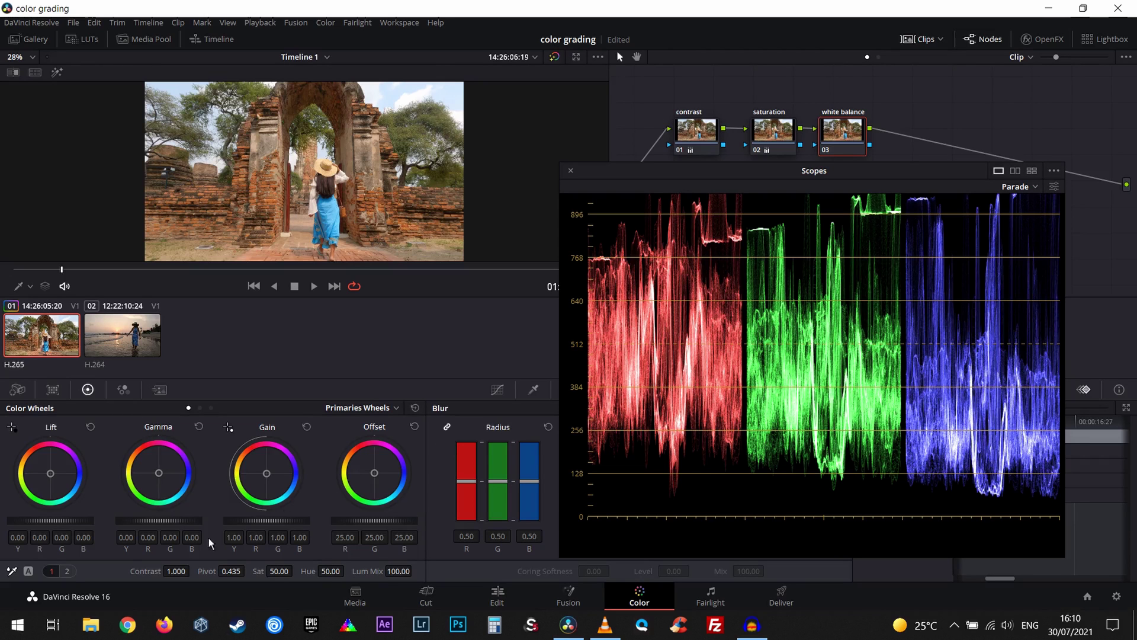
click(68, 571)
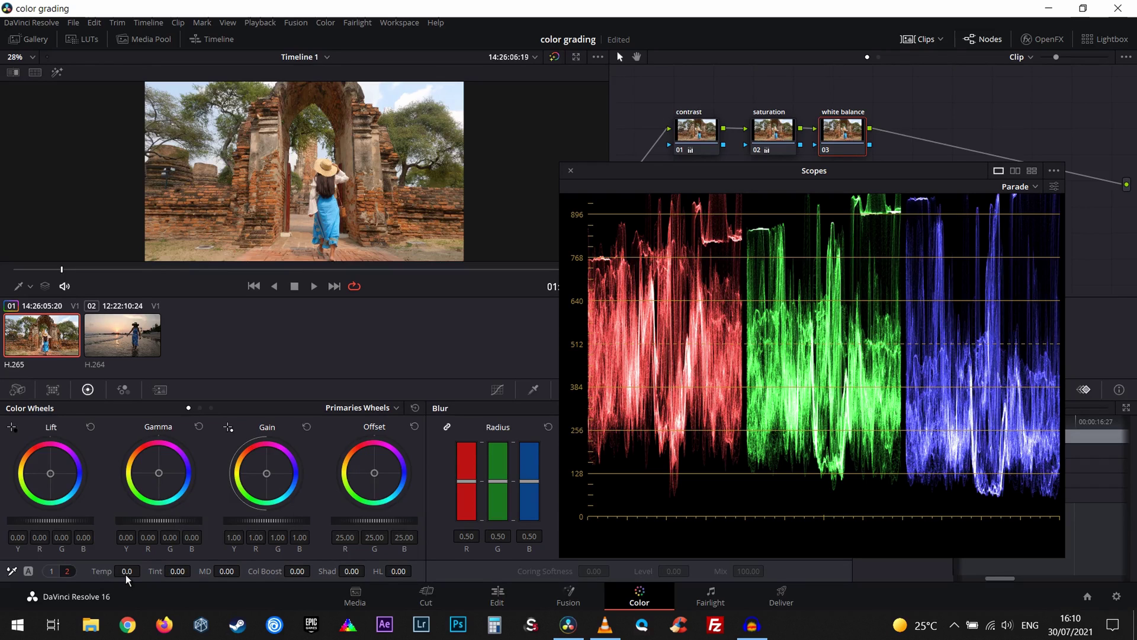
mouse_move(126, 575)
mouse_down()
mouse_move(59, 567)
mouse_move(177, 573)
mouse_move(19, 570)
mouse_up()
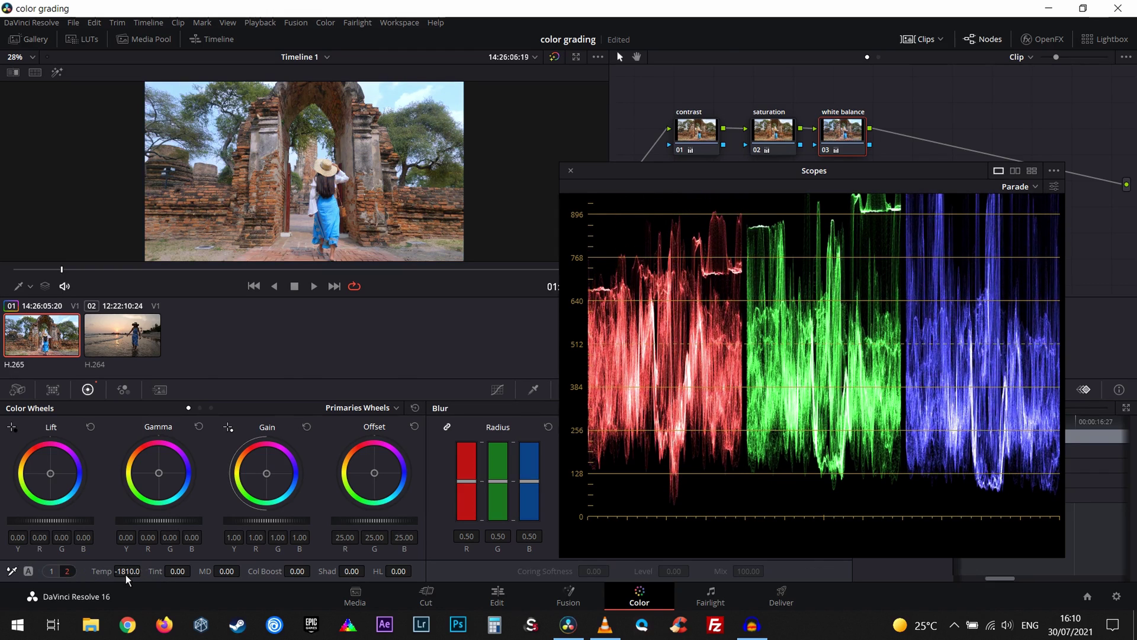
key(ctrl+f)
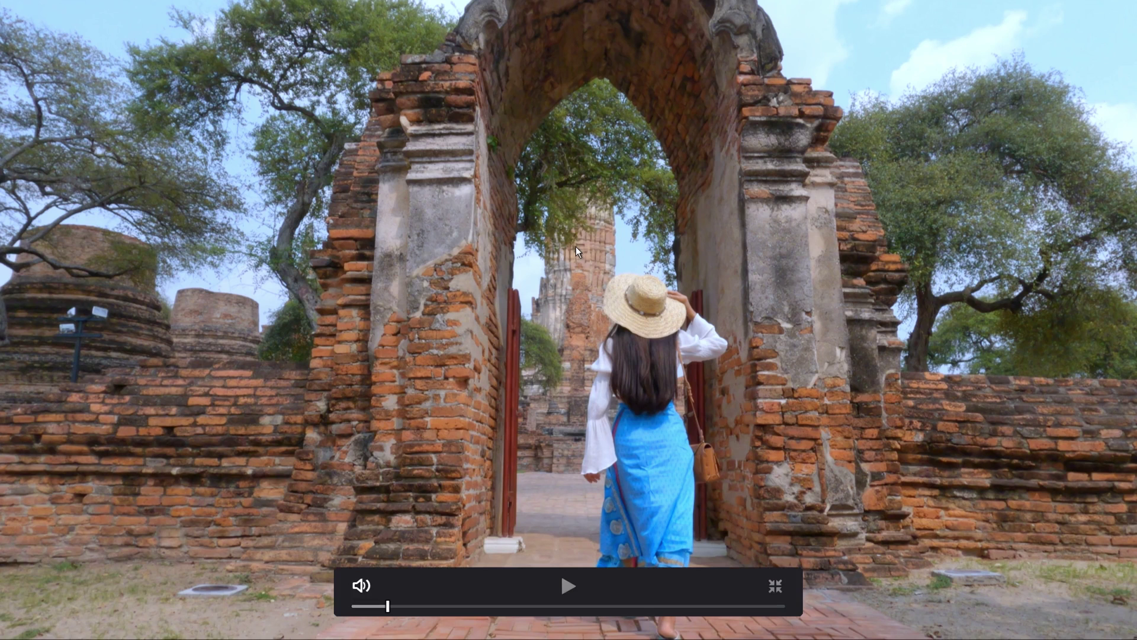
key(Escape)
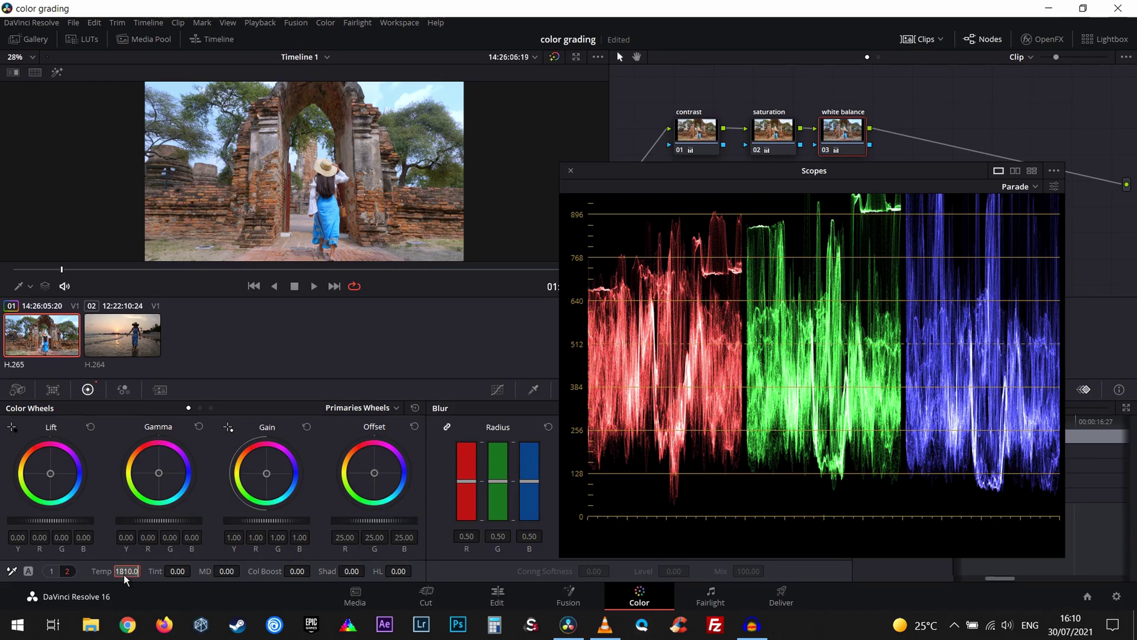
mouse_move(99, 576)
mouse_down()
mouse_move(183, 574)
mouse_move(119, 574)
mouse_up()
key(ctrl+f)
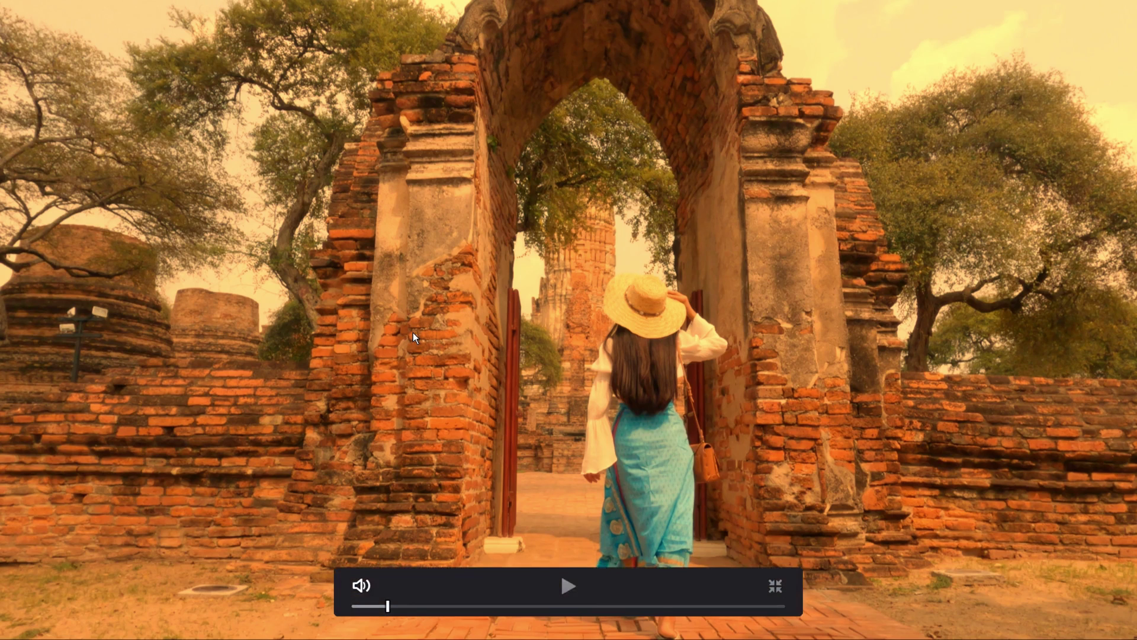
key(Escape)
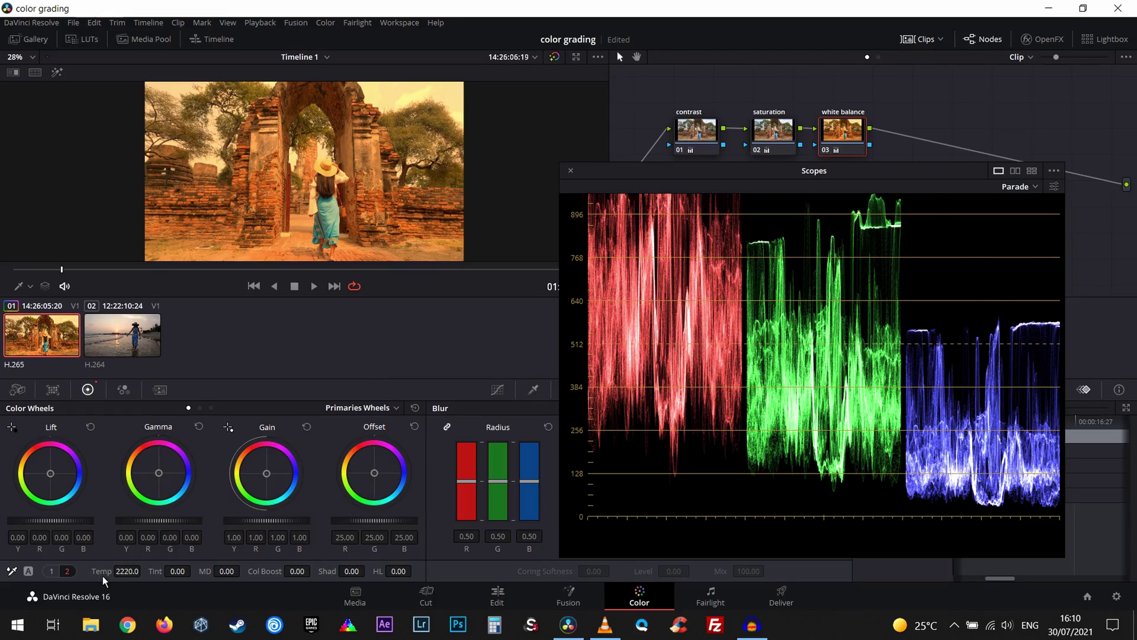
- Reset the white balance node's temperature, set it to -170, and close the floating scopes window
double_click(102, 576)
drag(129, 572, 123, 572)
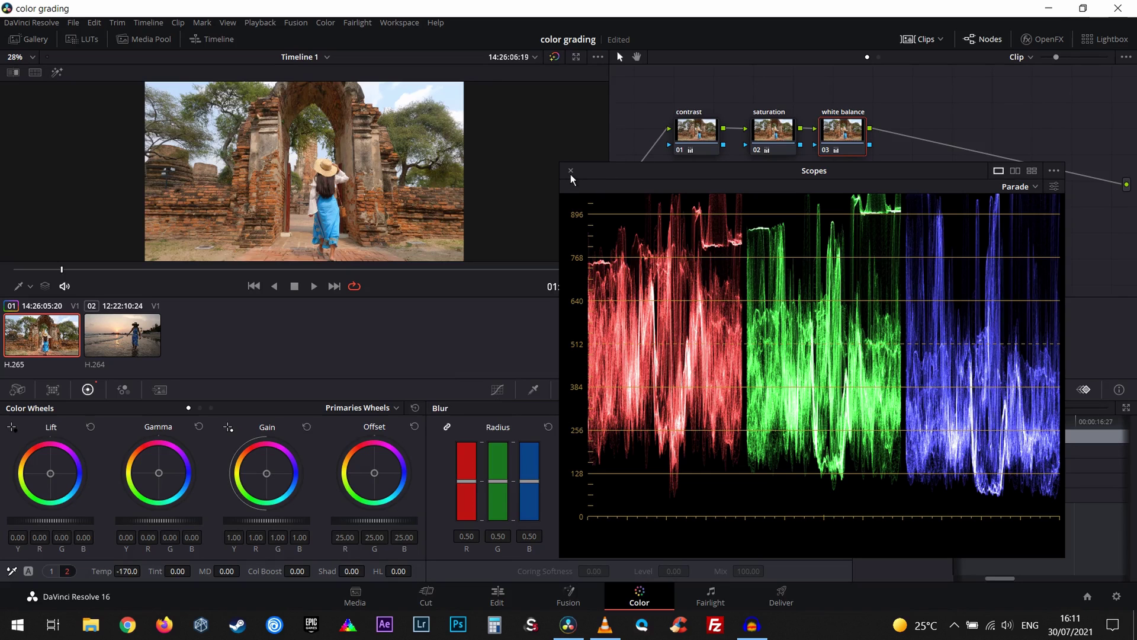
click(571, 171)
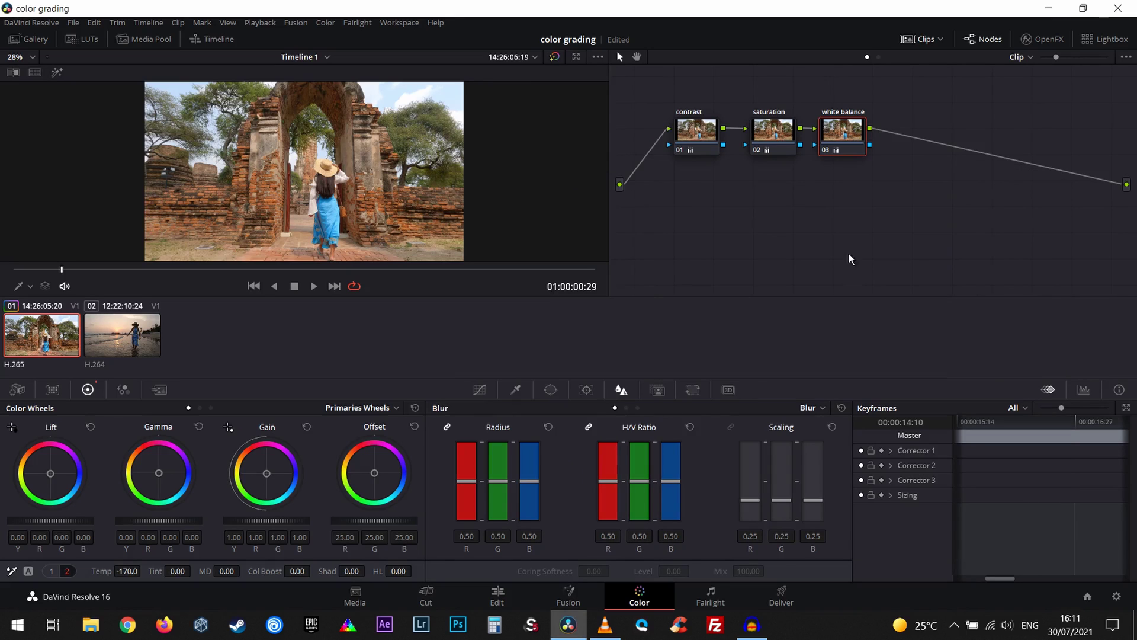
- Add a serial node after the white balance node and label it "sharpness"
key(alt+s)
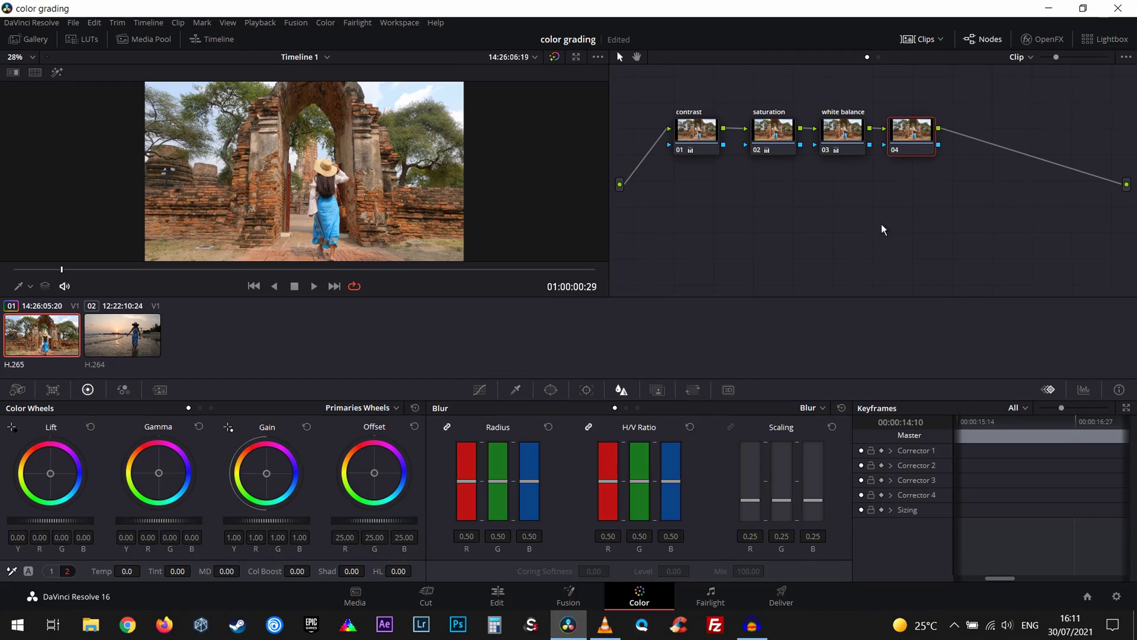
right_click(918, 138)
click(936, 146)
text(sharpness)
key(Return)
- Sharpen the image on the sharpness node by lowering the linked blur radius to 0.46
click(480, 391)
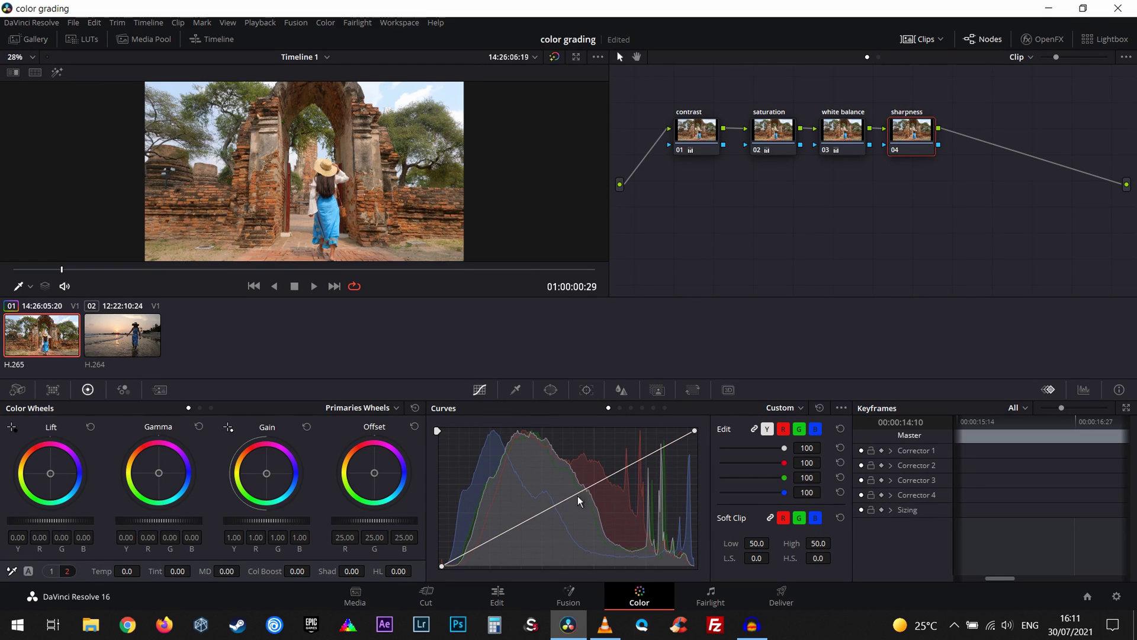
click(621, 393)
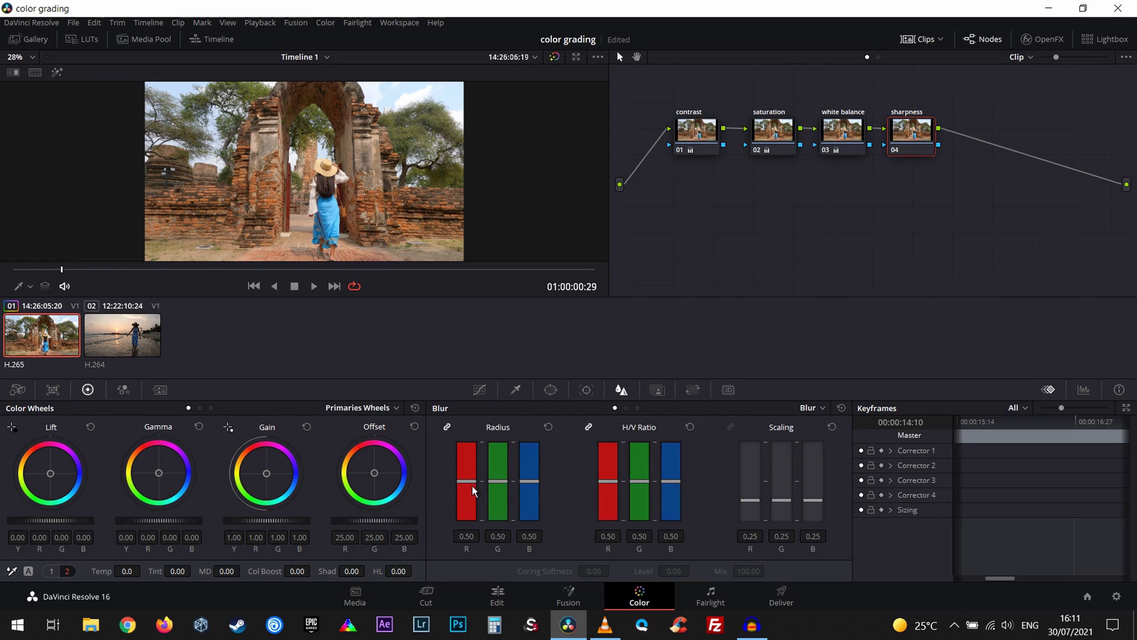
drag(470, 483, 468, 485)
drag(467, 485, 466, 486)
drag(467, 486, 464, 488)
key(ctrl+z)
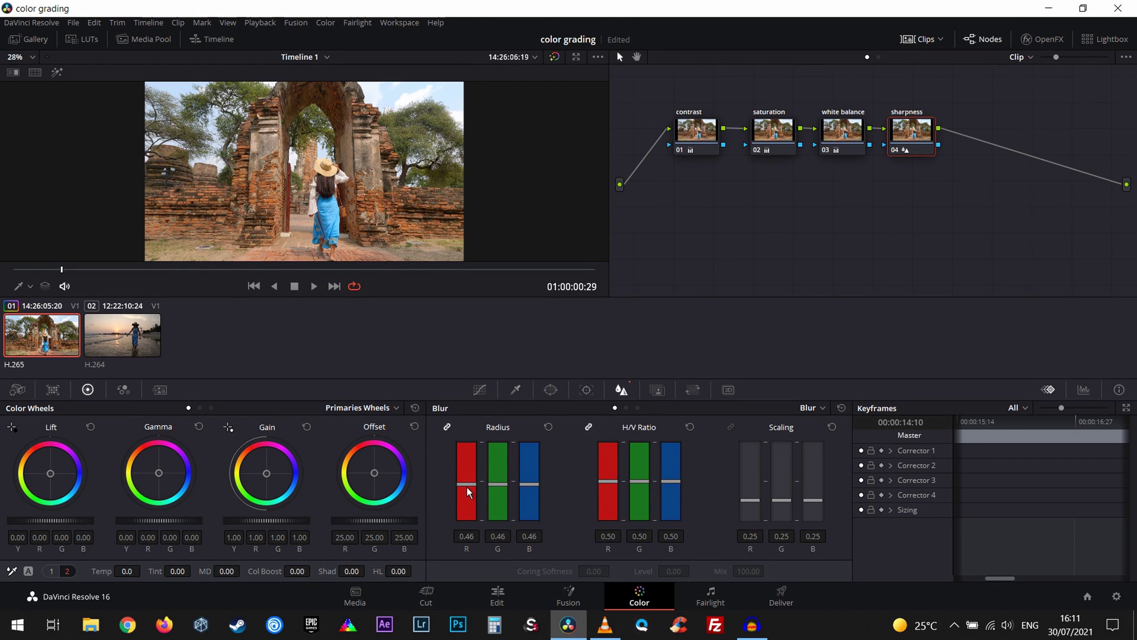
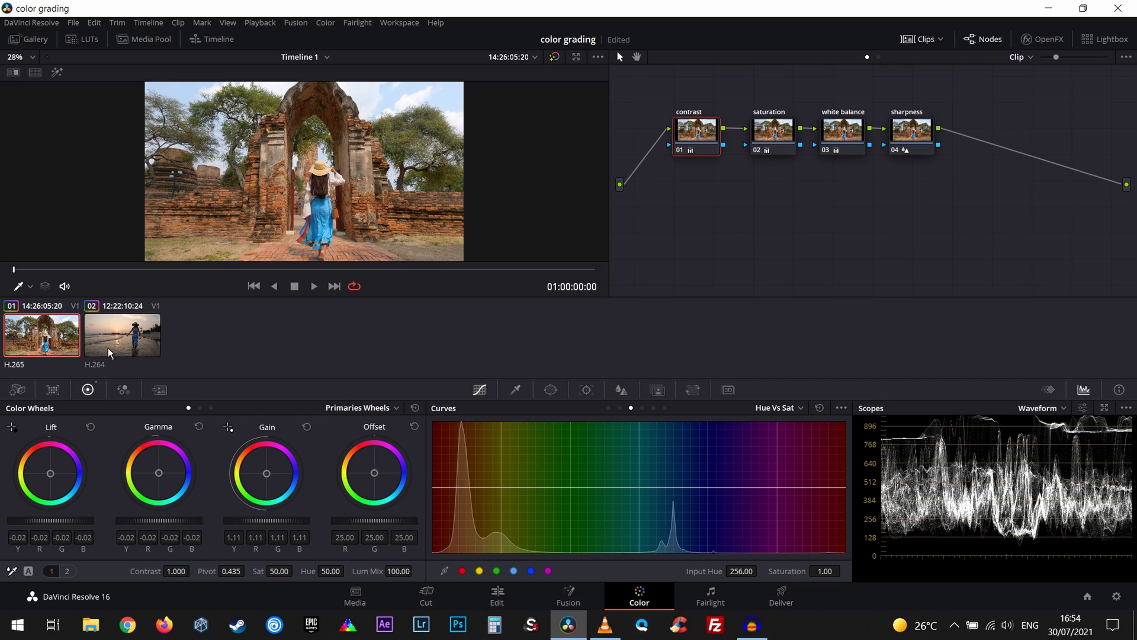
- Select the second clip, the beach sunset, and label its first node "contrast"
click(127, 342)
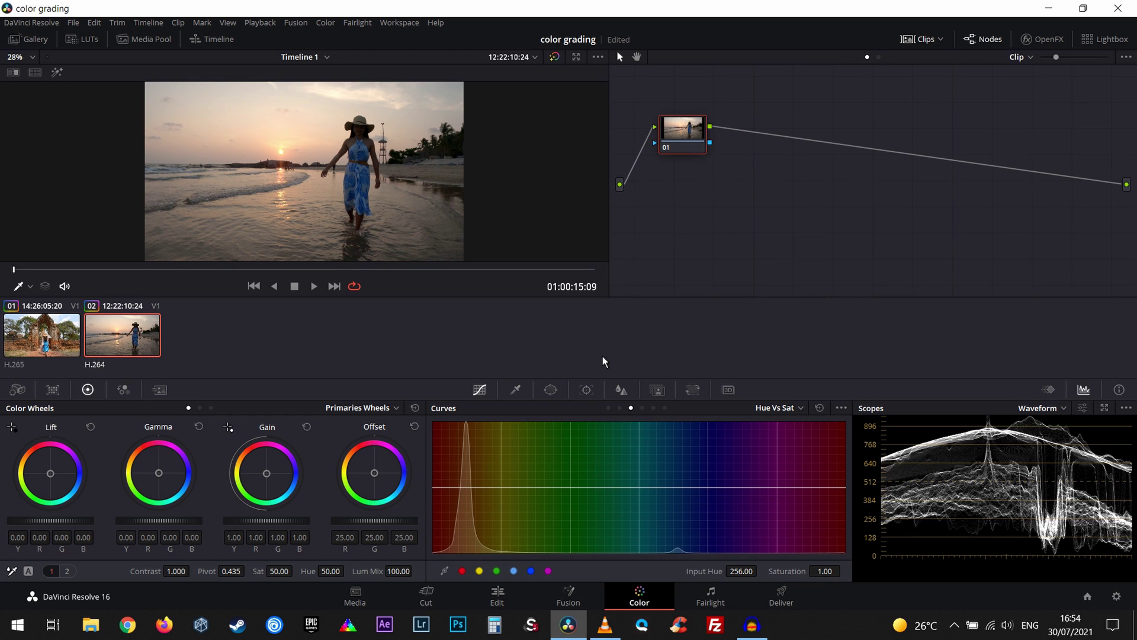
drag(697, 146, 711, 146)
right_click(704, 140)
click(722, 161)
text(contrast)
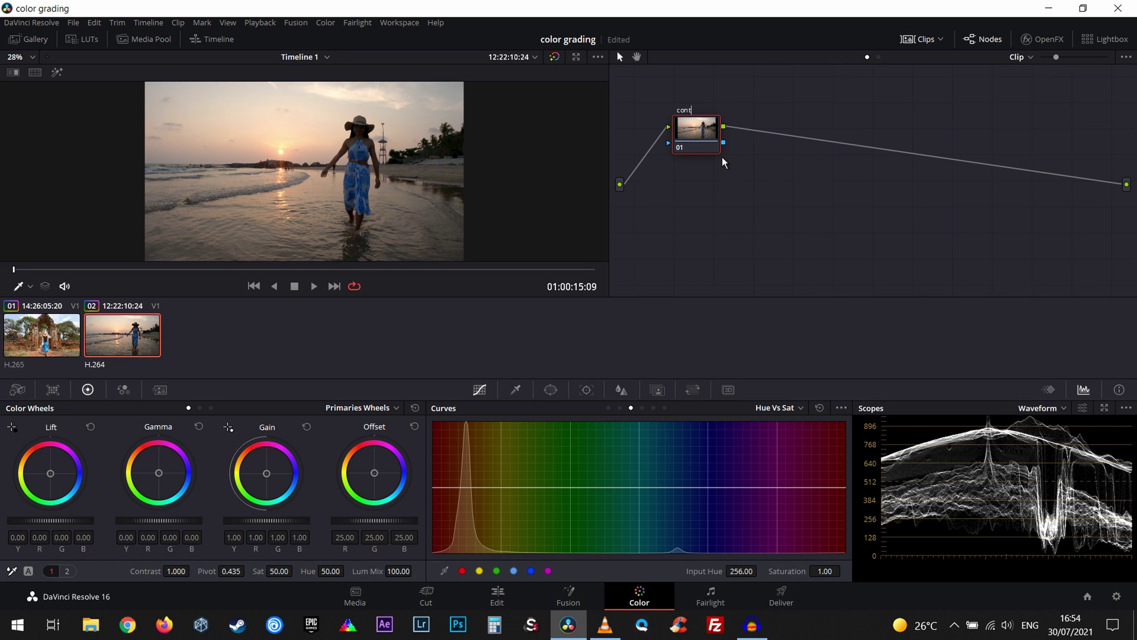
key(Return)
- Show the scopes in the enlarged floating window and change the scope type to Waveform
click(1105, 408)
drag(930, 201, 911, 147)
click(995, 163)
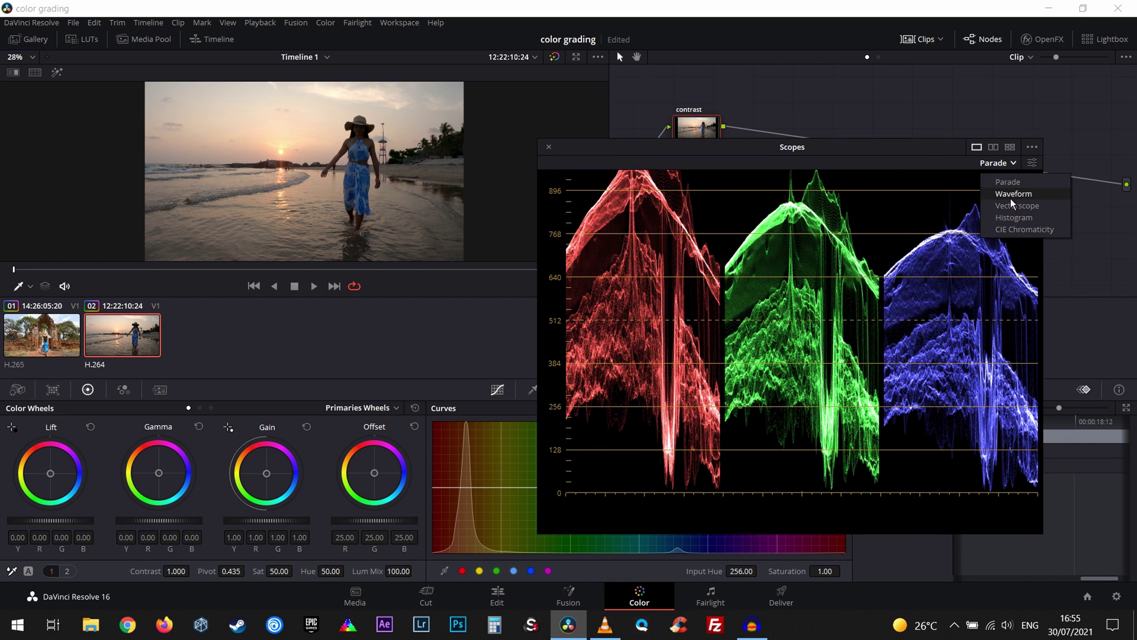
click(1011, 196)
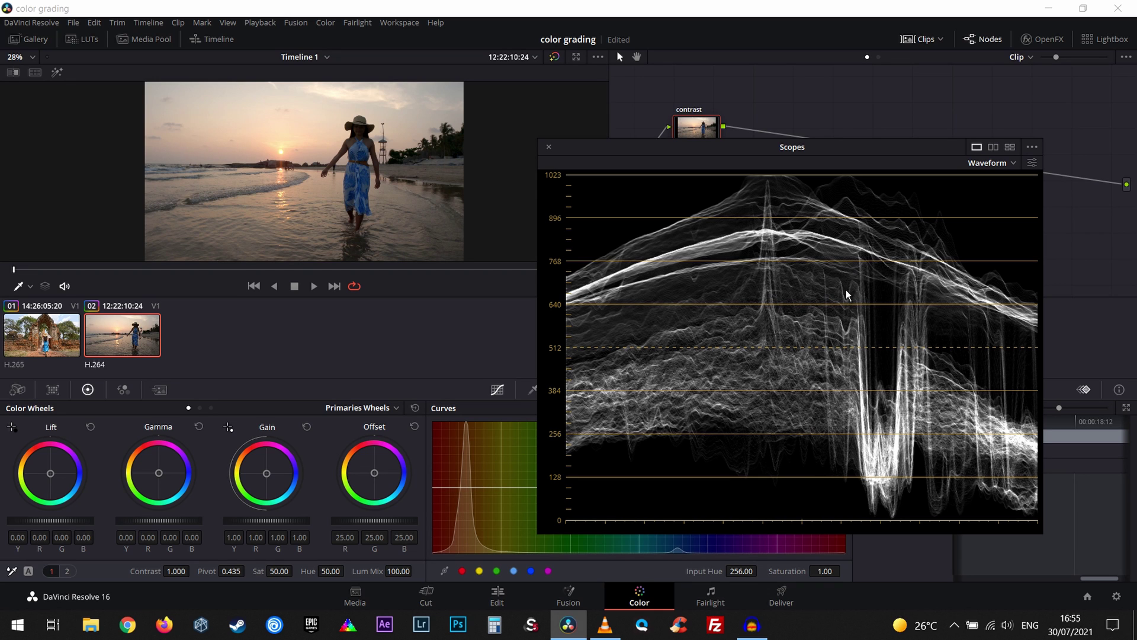
drag(835, 151, 840, 144)
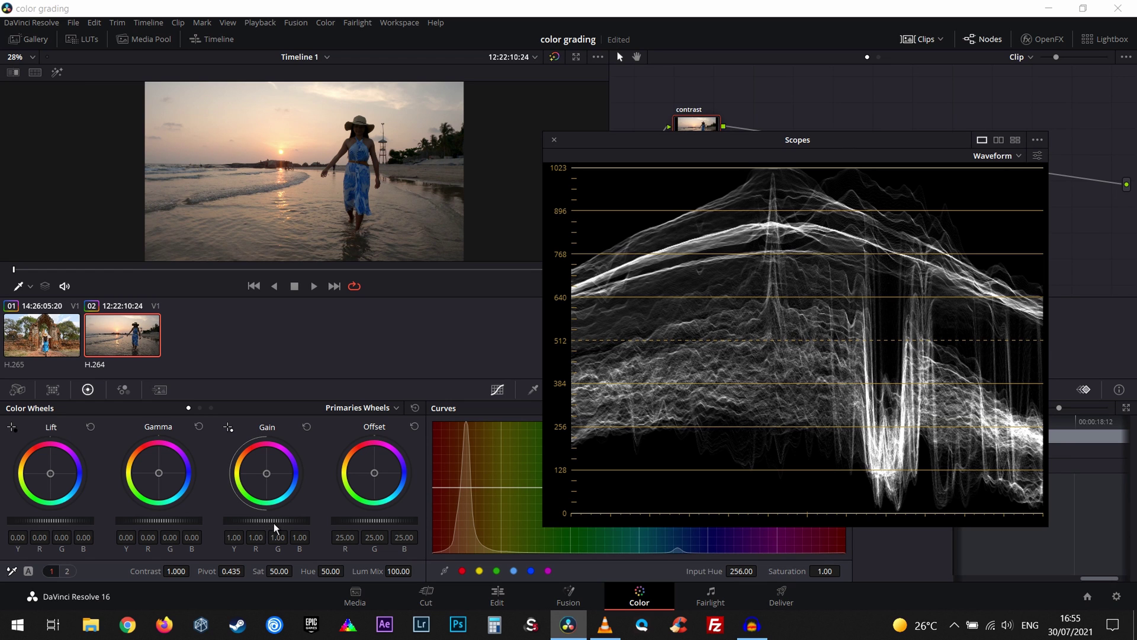
- Raise the beach clip's gain to 1.04 and lift to 0.02 on the contrast node
scroll(274, 524, up, 1)
scroll(274, 524, up, 2)
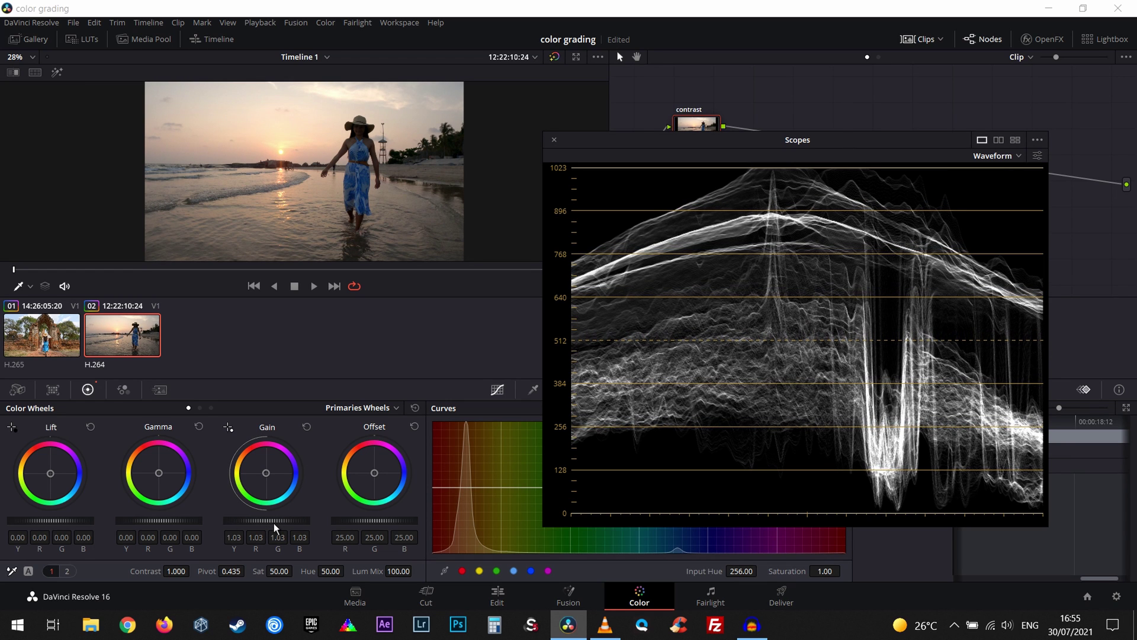
scroll(274, 523, up, 1)
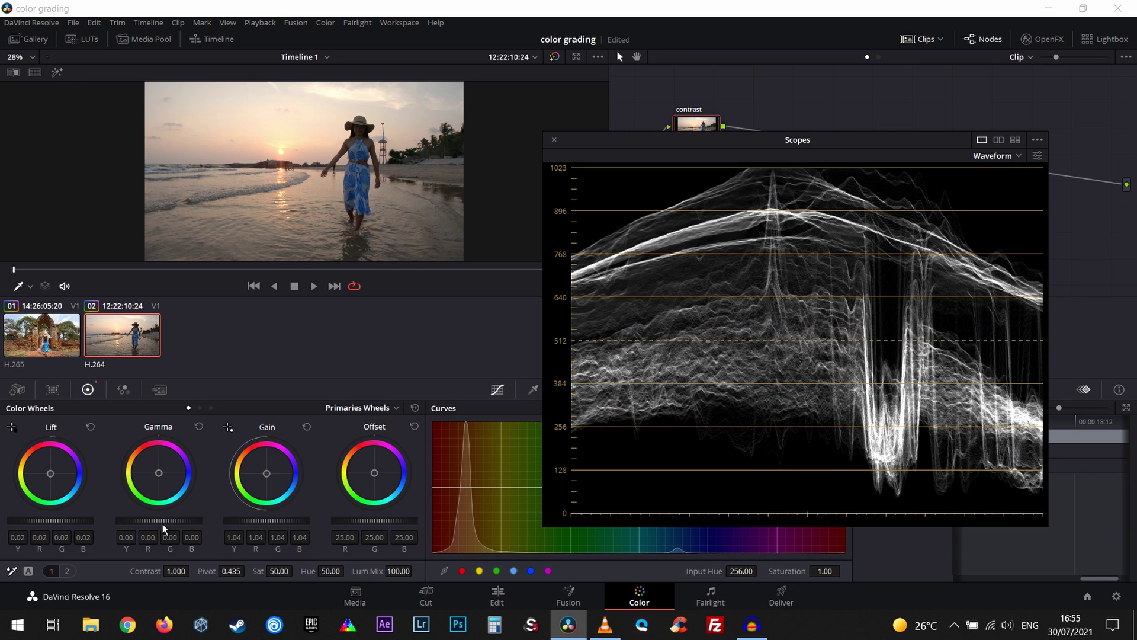
- Set the contrast node's gamma to -0.04 and lift to 0.03, and close the floating scopes window
scroll(165, 522, down, 1)
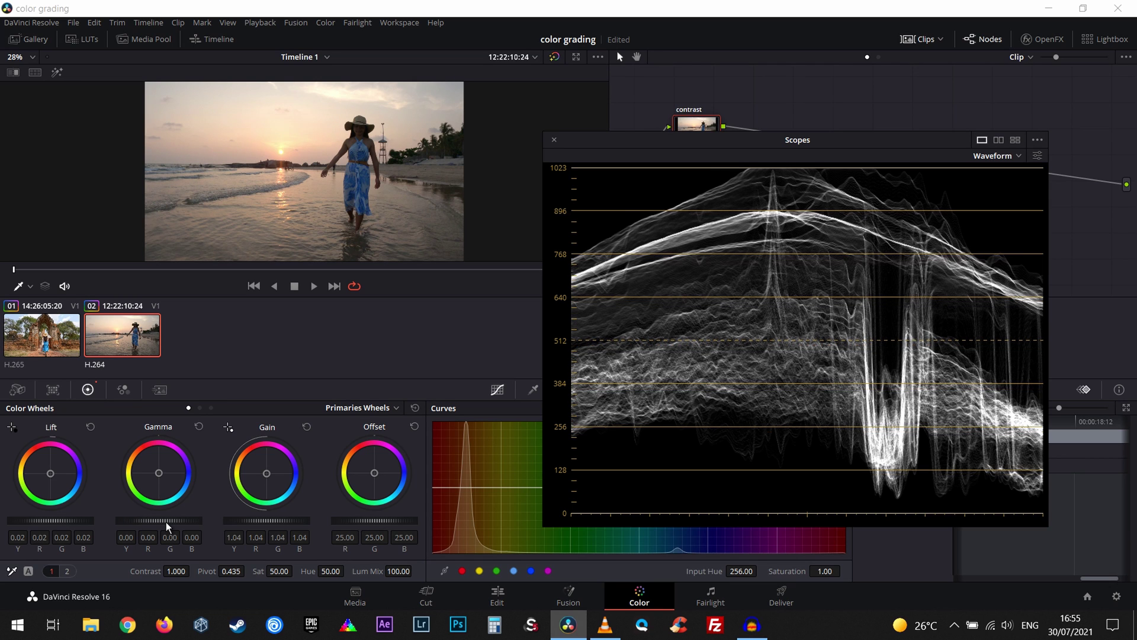
scroll(165, 521, down, 1)
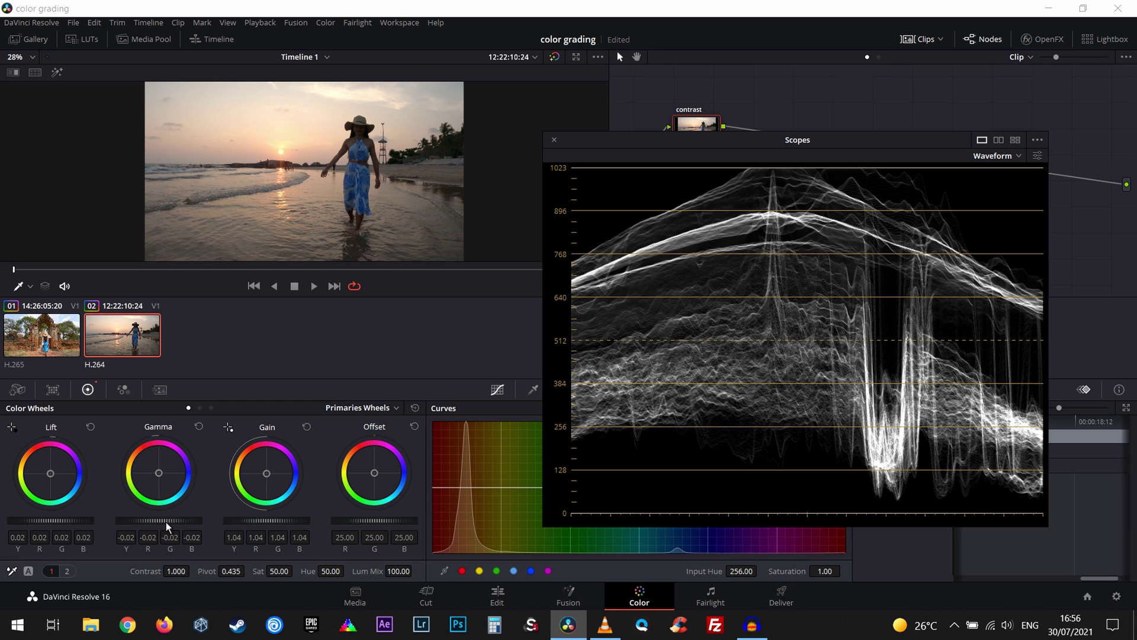
scroll(166, 521, down, 1)
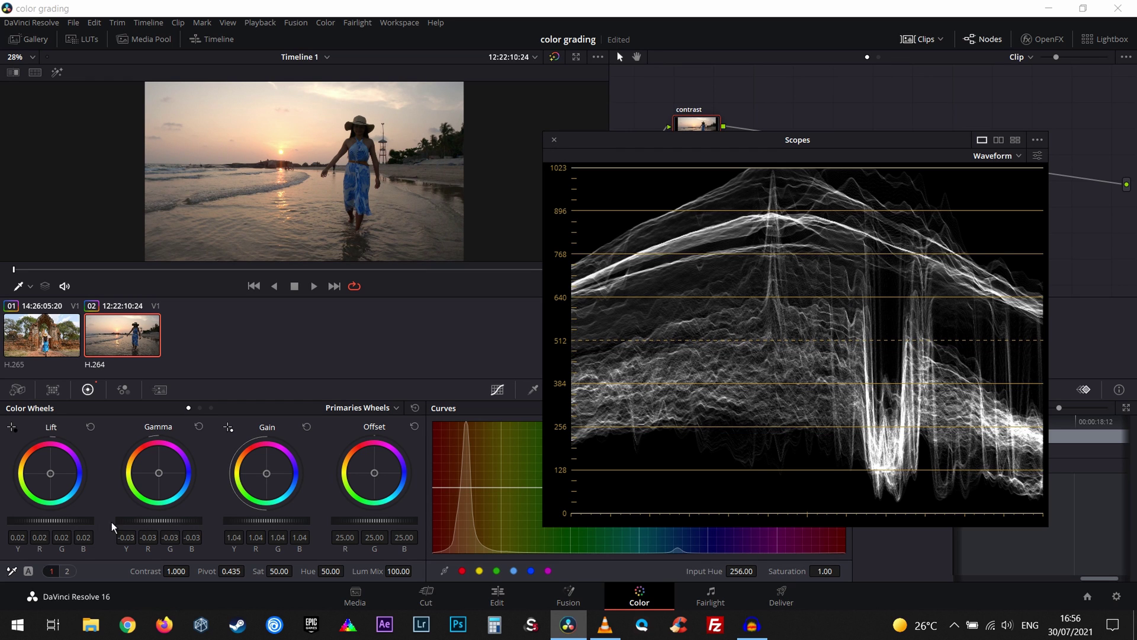
scroll(63, 522, up, 1)
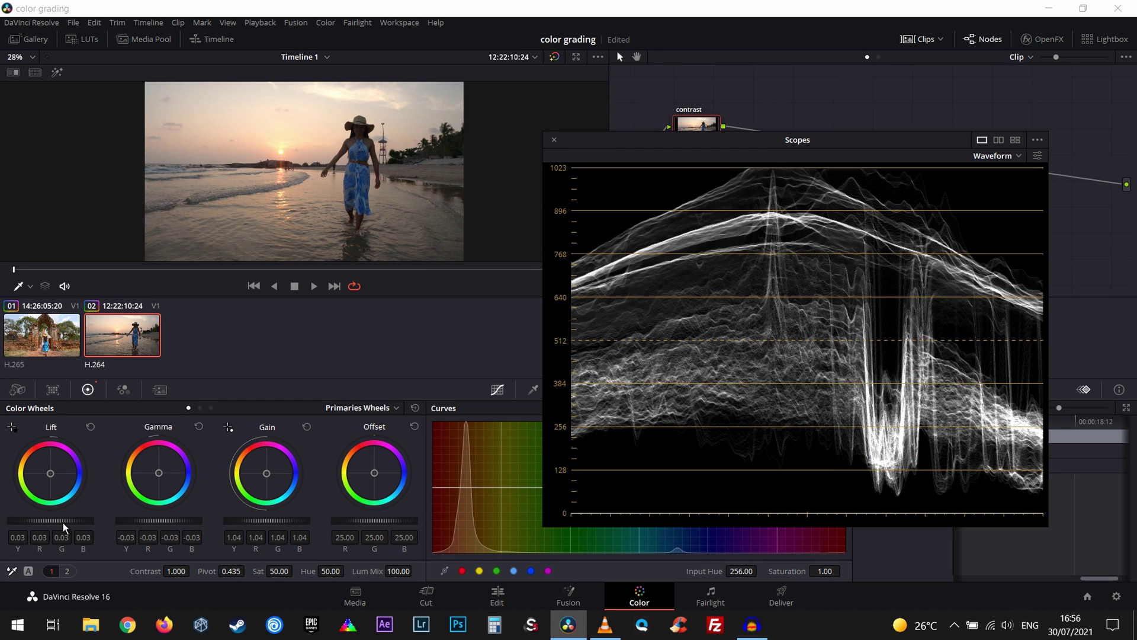
scroll(148, 522, down, 1)
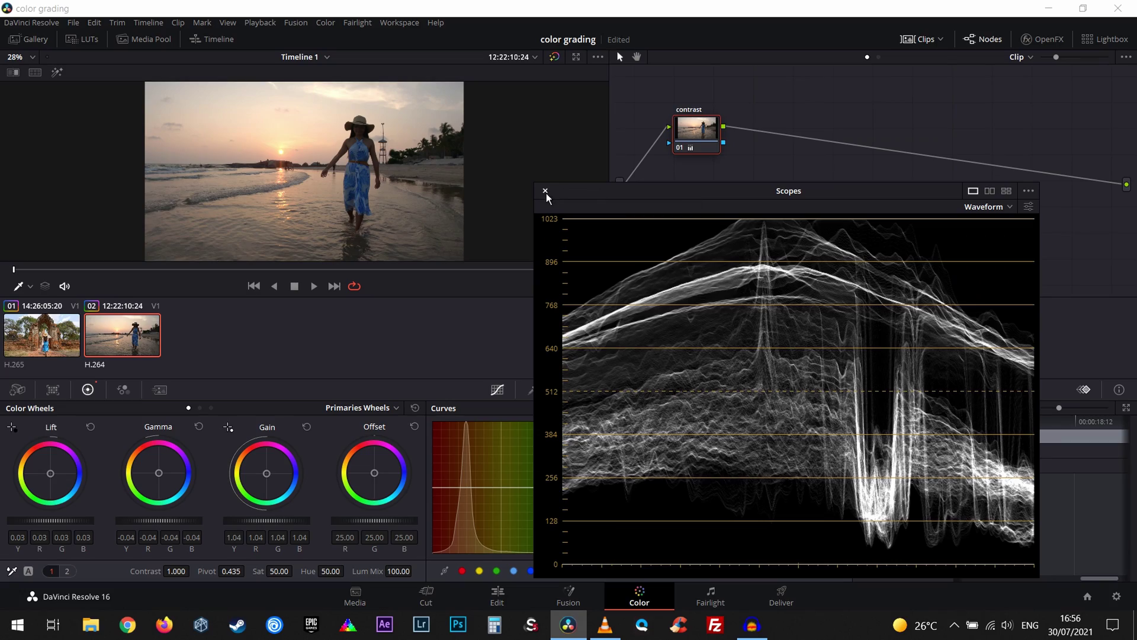
click(546, 191)
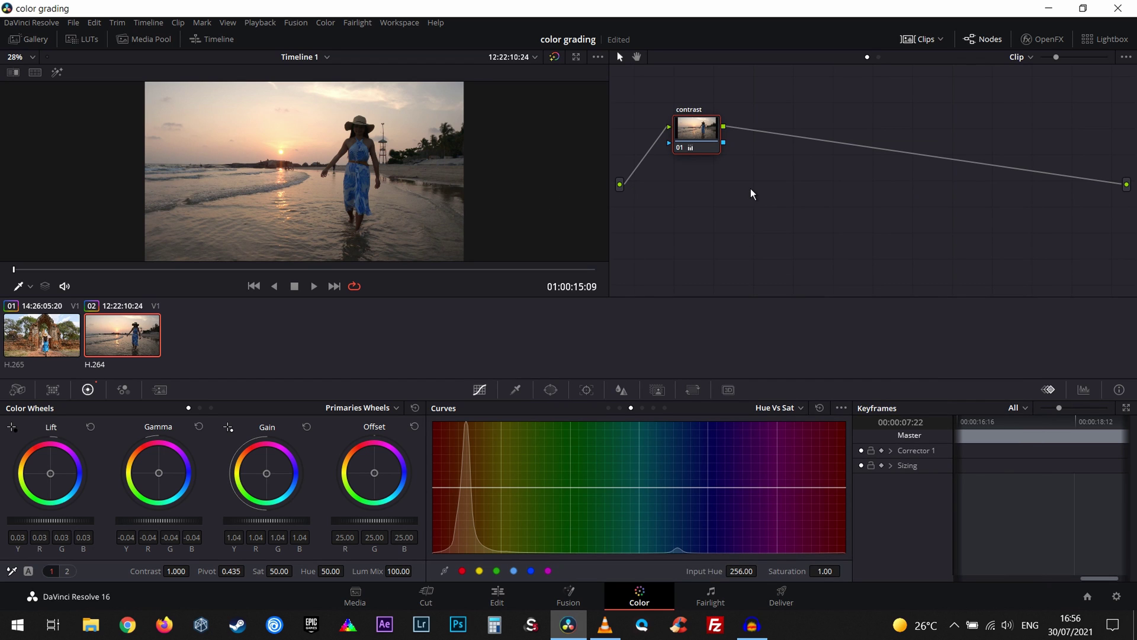
- Add a serial node after the beach clip's contrast node and label it "saturation"
key(alt+s)
right_click(768, 135)
click(787, 154)
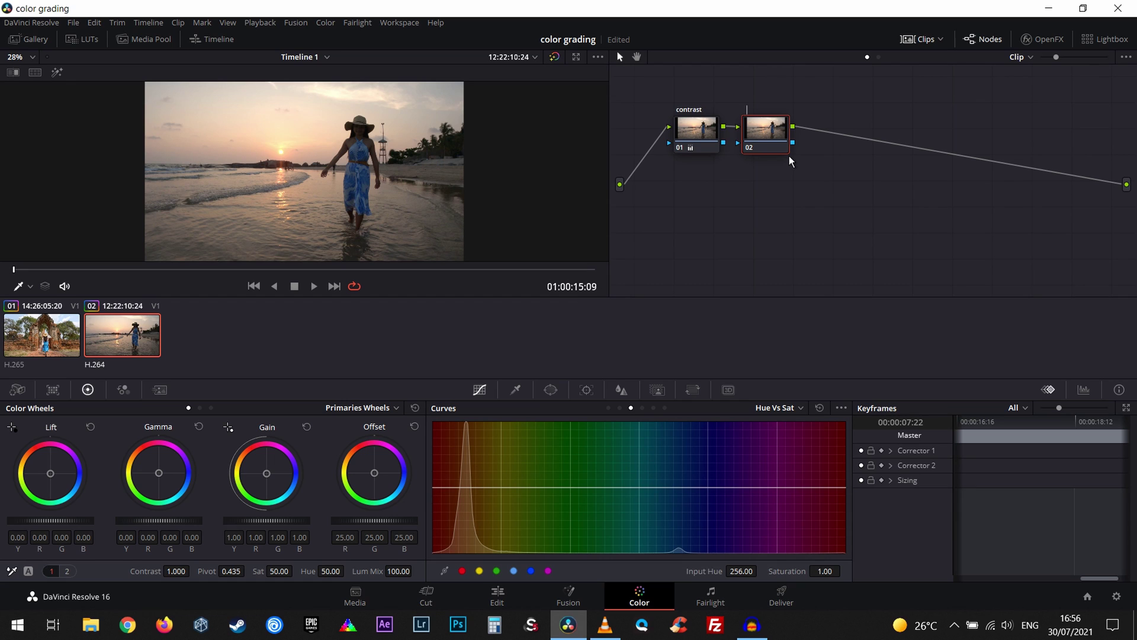
text(saturation)
key(Return)
- Show the enlarged floating scopes as a Vectorscope and place the window clear of the primary color controls
click(1083, 390)
click(1104, 408)
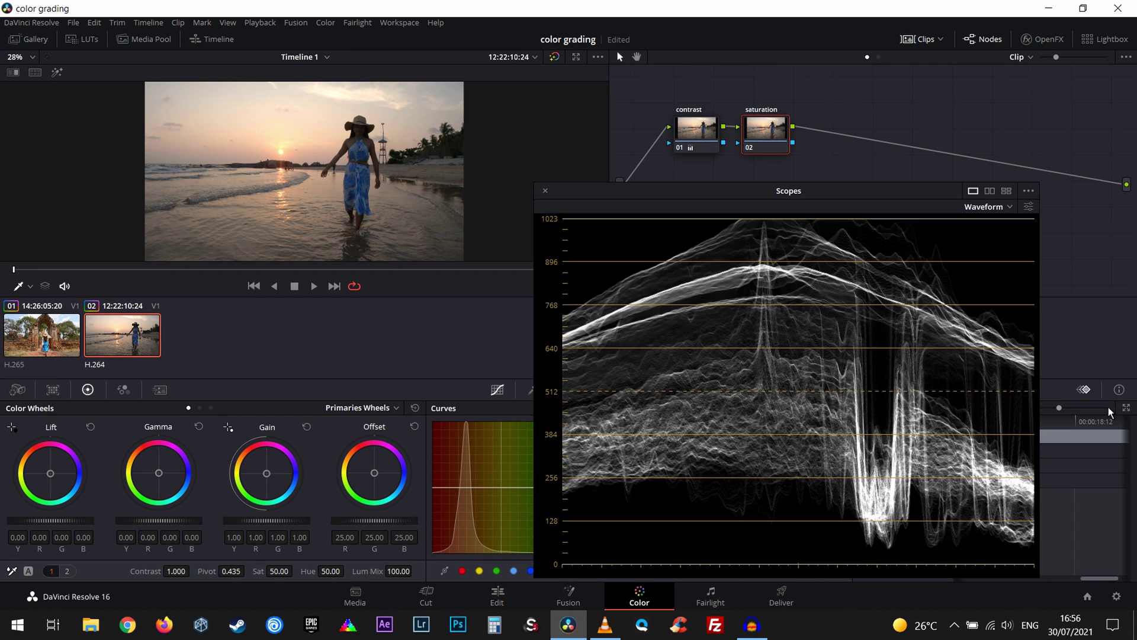
click(978, 207)
click(997, 251)
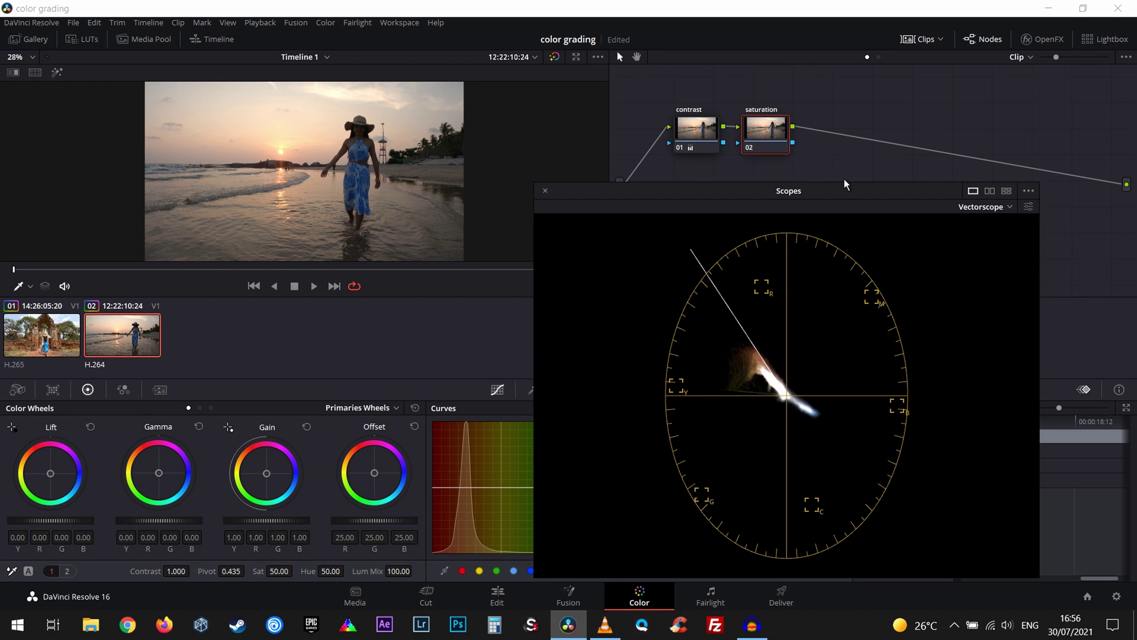
drag(848, 189, 845, 108)
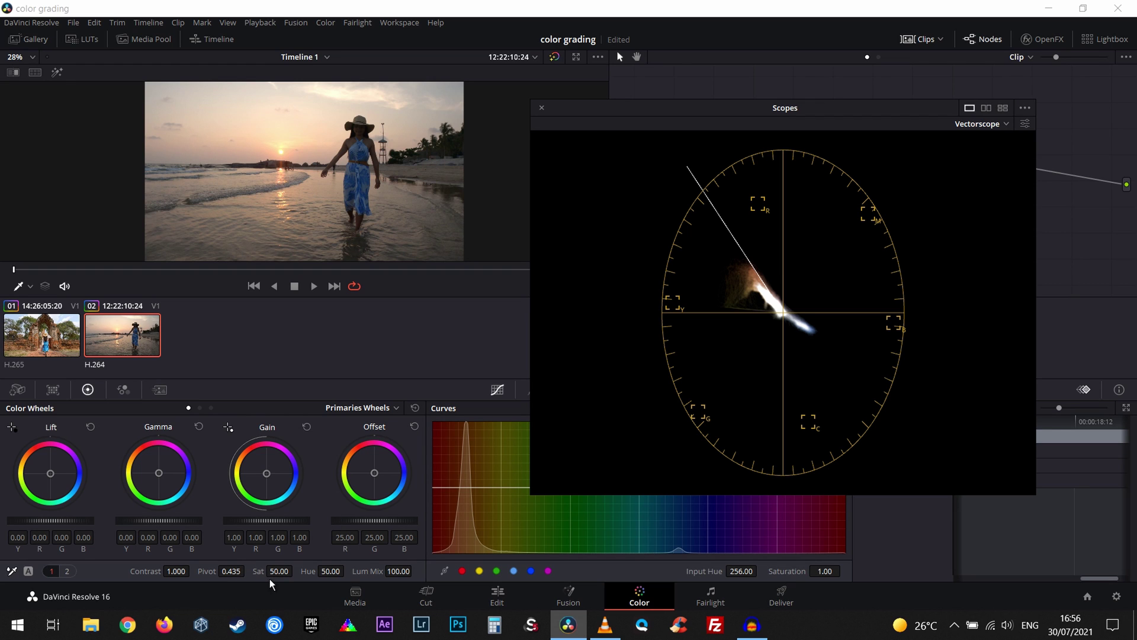
- Set the saturation node's saturation to 63.60, check the image full screen, and close the floating scopes
drag(274, 573, 426, 572)
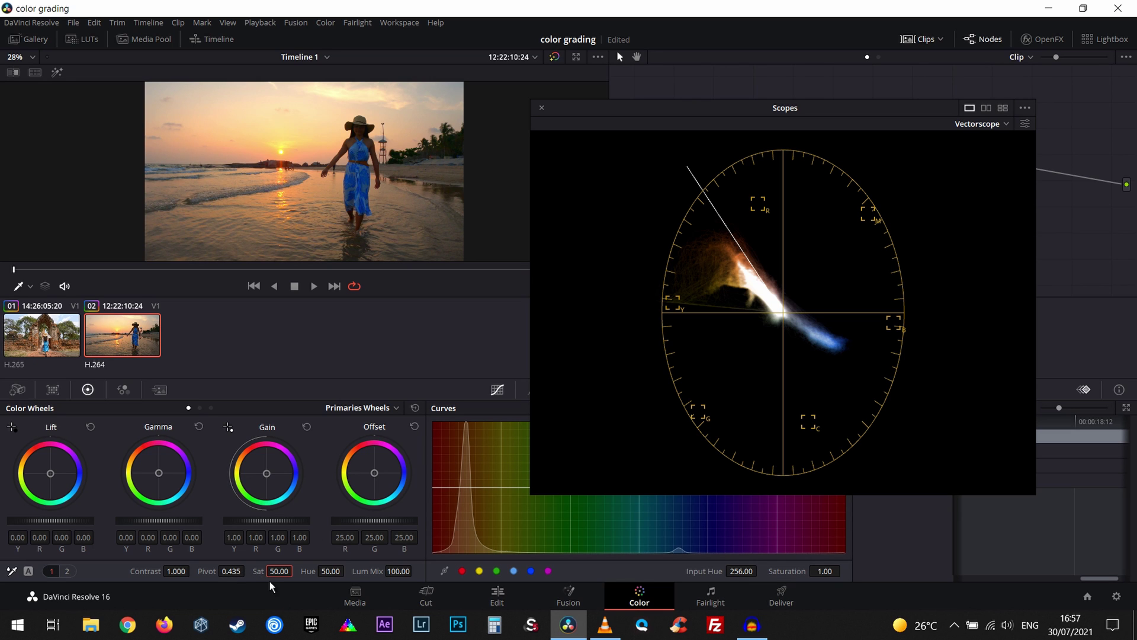
key(Return)
drag(269, 578, 299, 573)
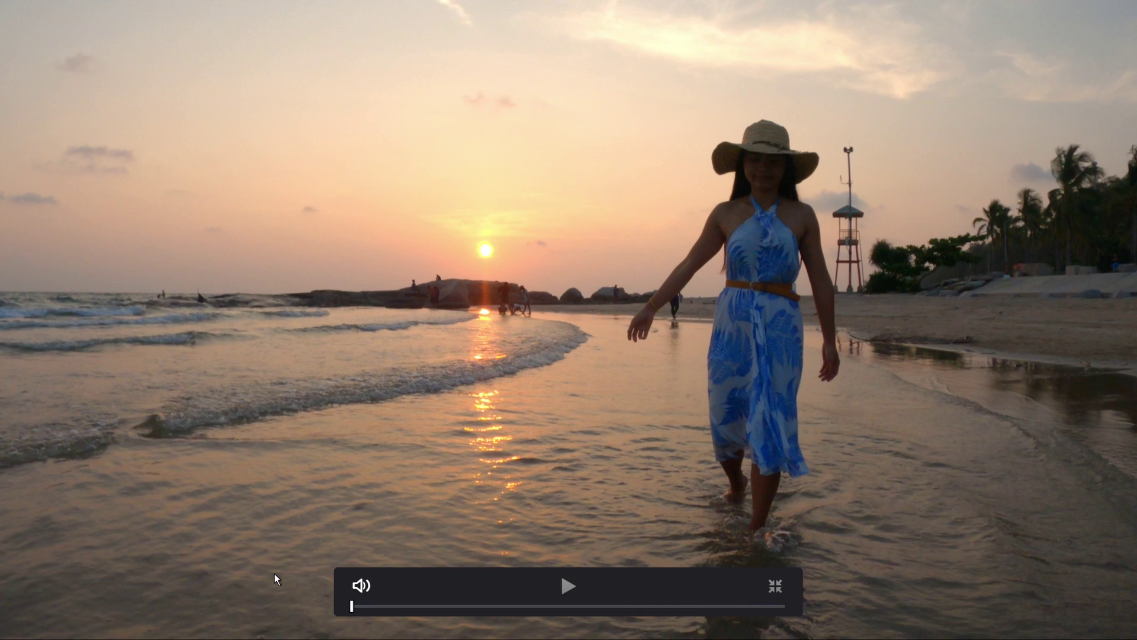
key(alt+Tab)
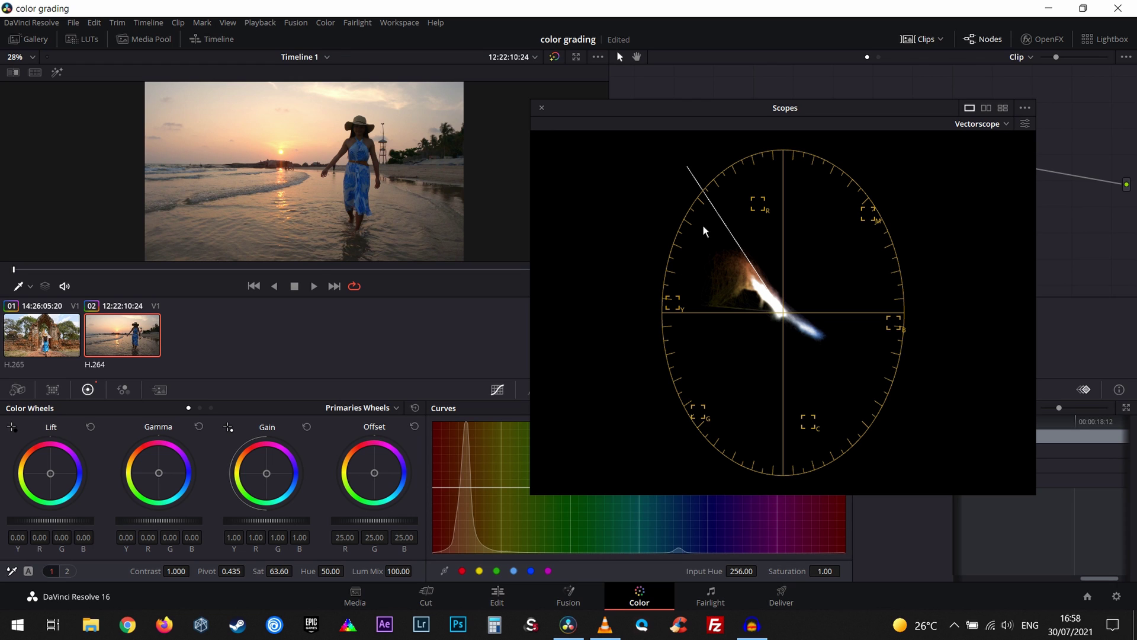
click(542, 109)
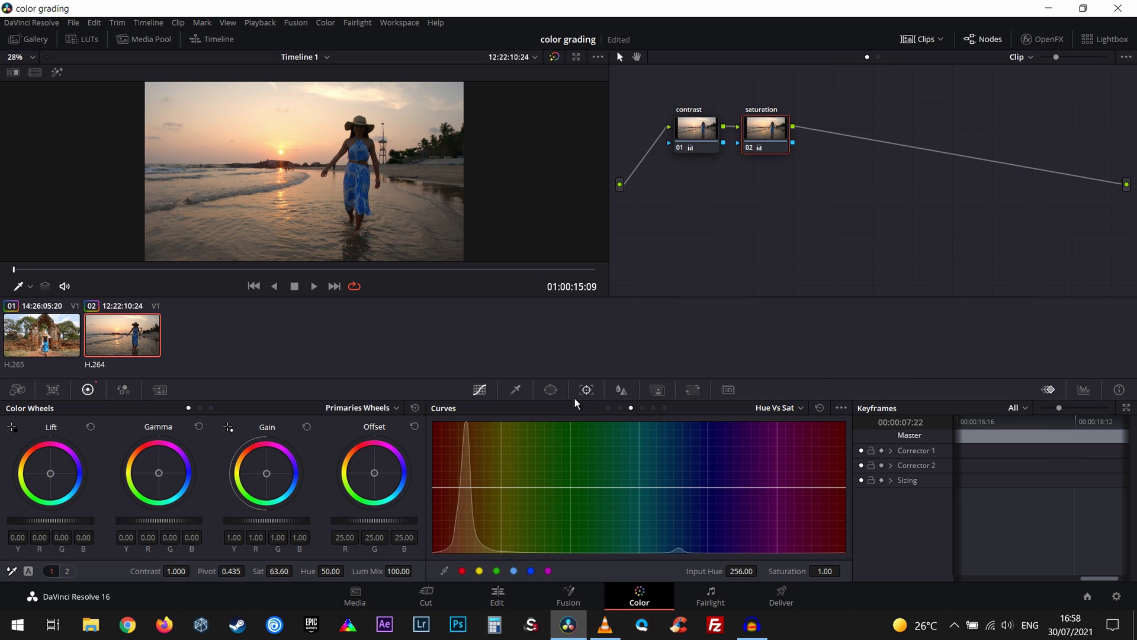
- Add yellow control points to the saturation node's Hue Vs Sat curve and raise the red end point to saturation 1.97
click(609, 409)
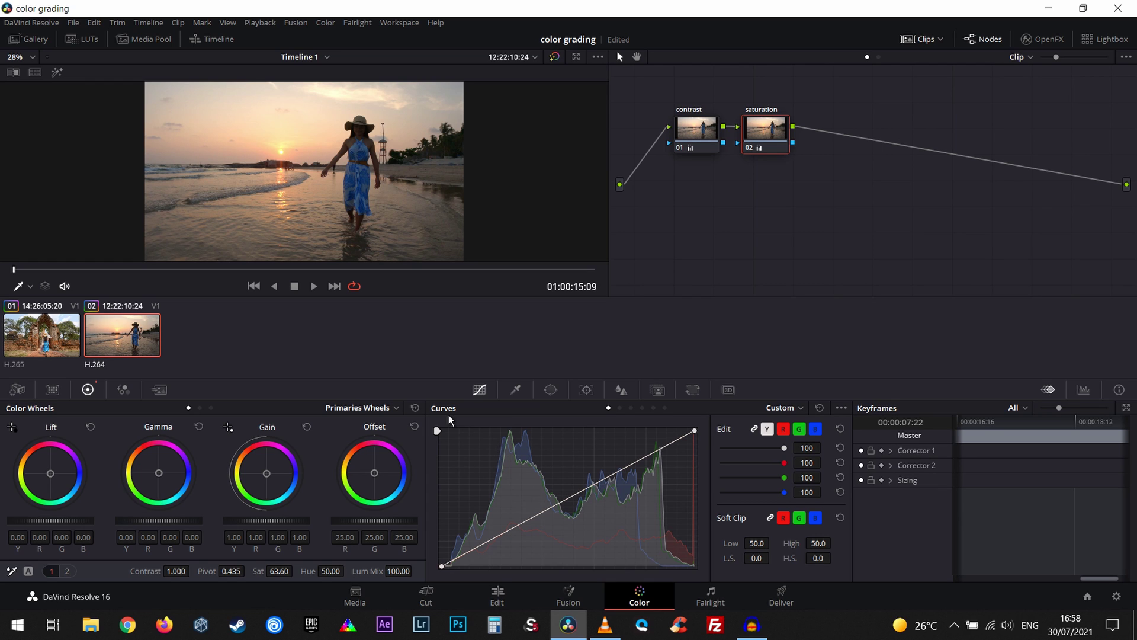
click(632, 409)
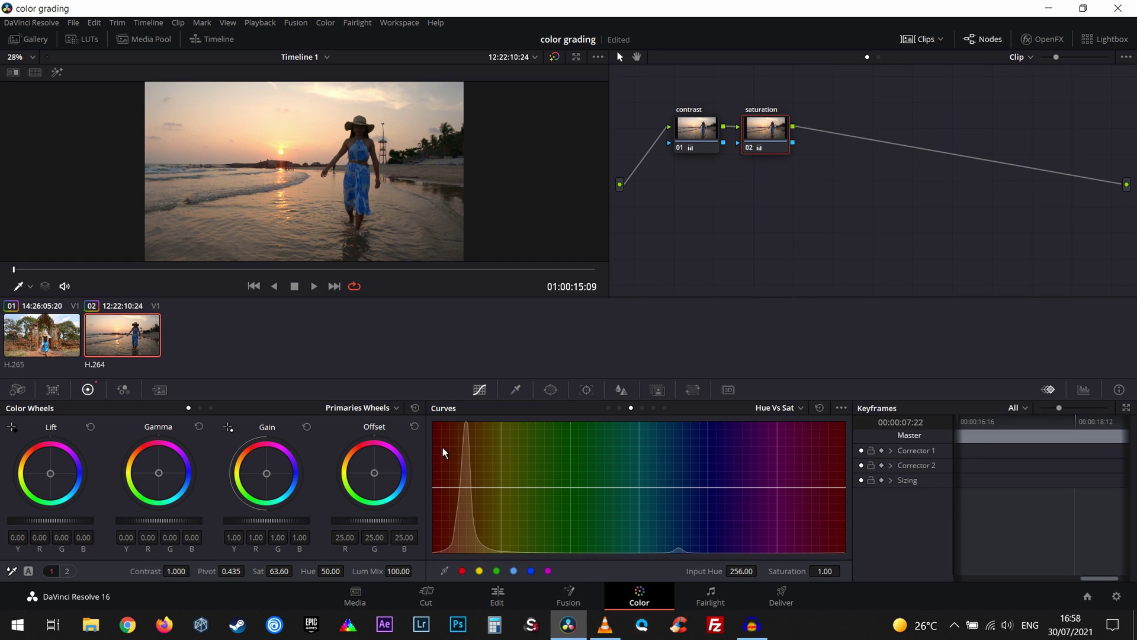
click(480, 571)
drag(432, 489, 431, 424)
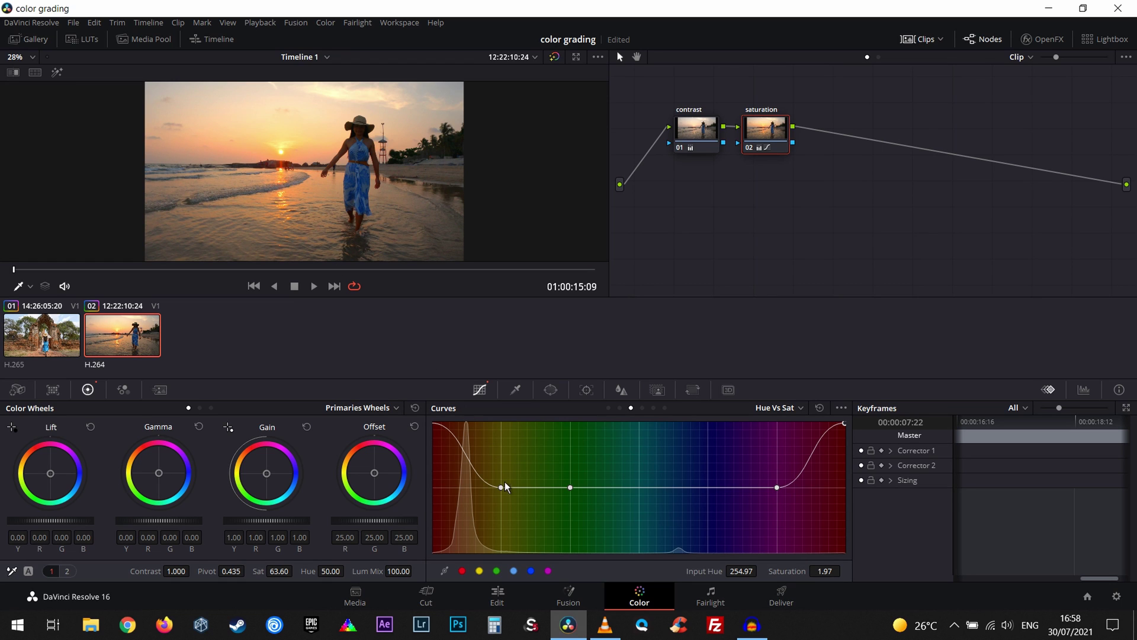
- Adjust the Hue Vs Sat curve, setting the red point's saturation to 1.54 and the yellow point's saturation to 1.25
drag(502, 487, 499, 548)
mouse_move(844, 424)
mouse_down()
mouse_move(846, 545)
mouse_move(847, 441)
mouse_up()
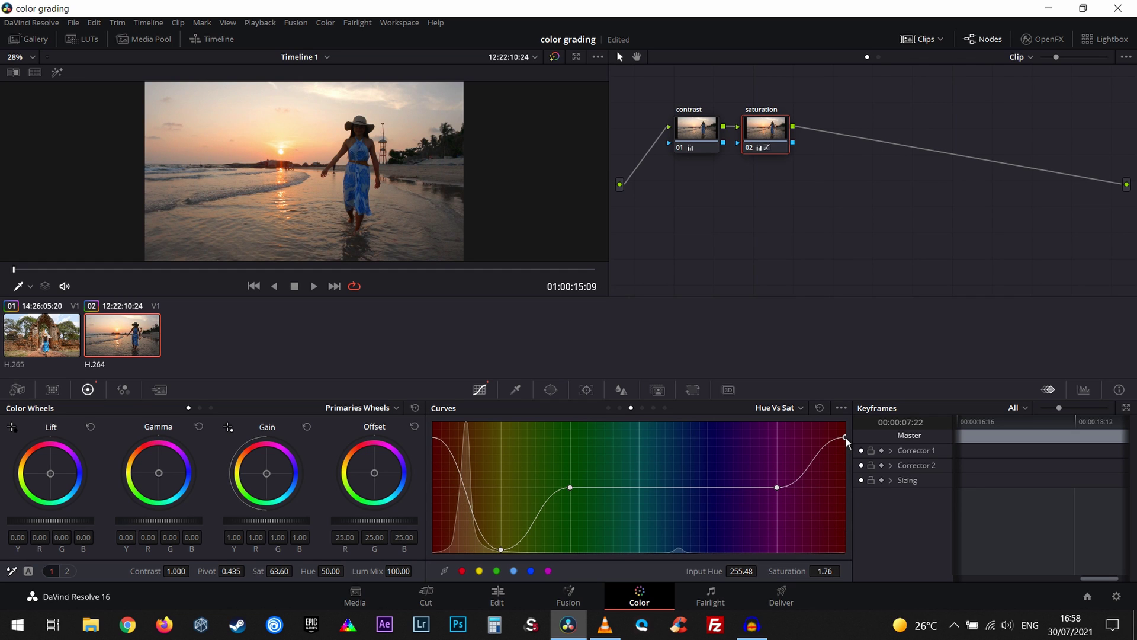
drag(506, 551, 502, 481)
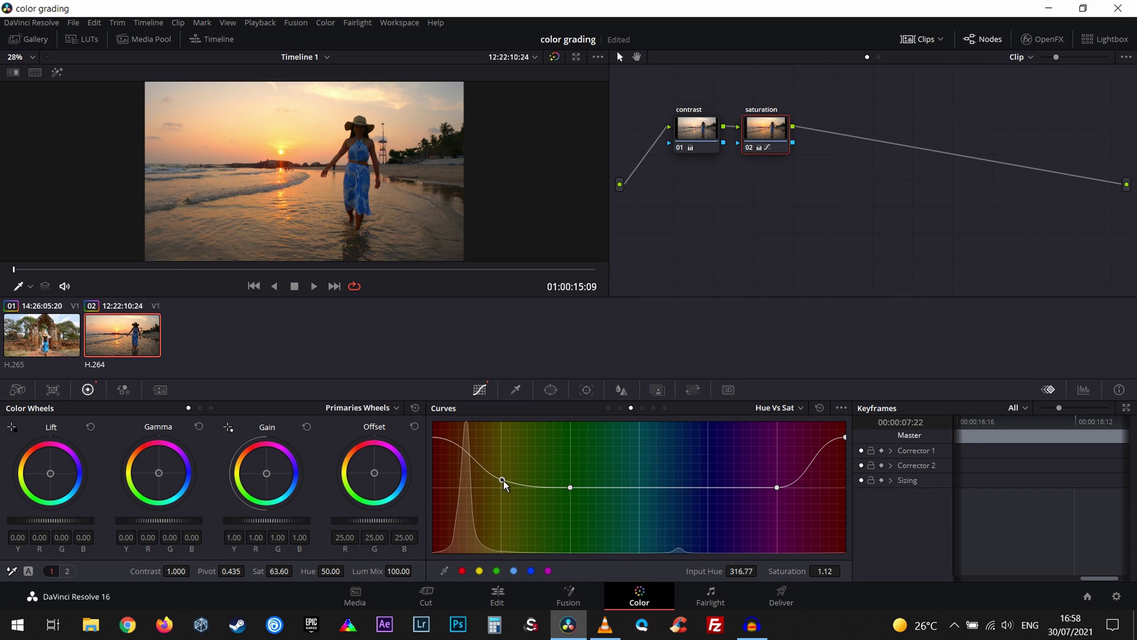
drag(846, 439, 846, 453)
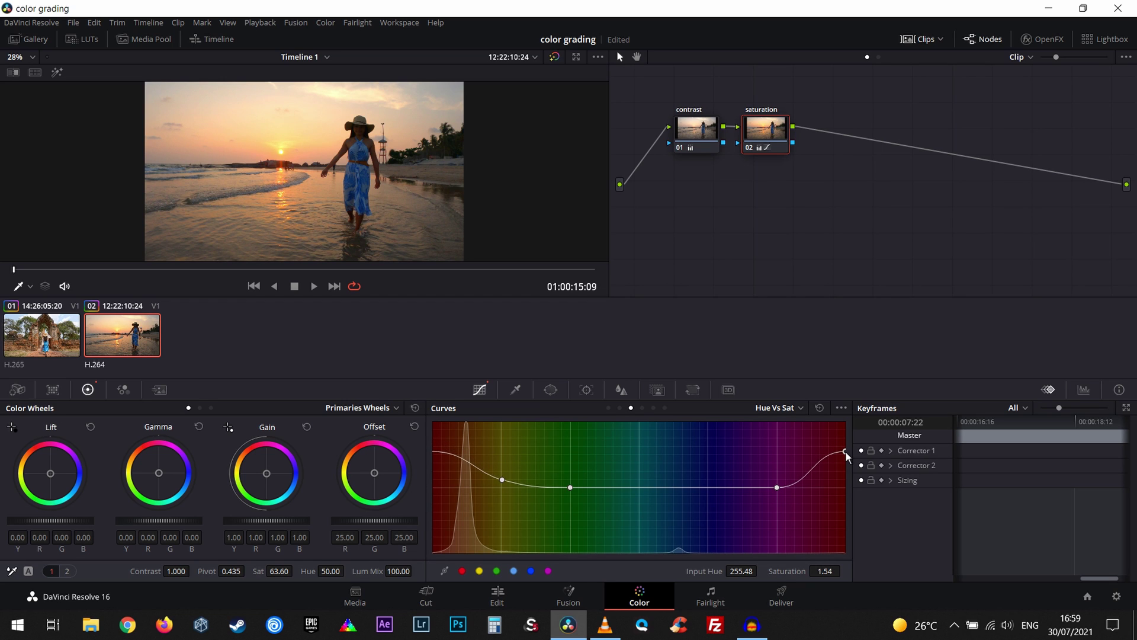
click(501, 476)
drag(501, 476, 502, 471)
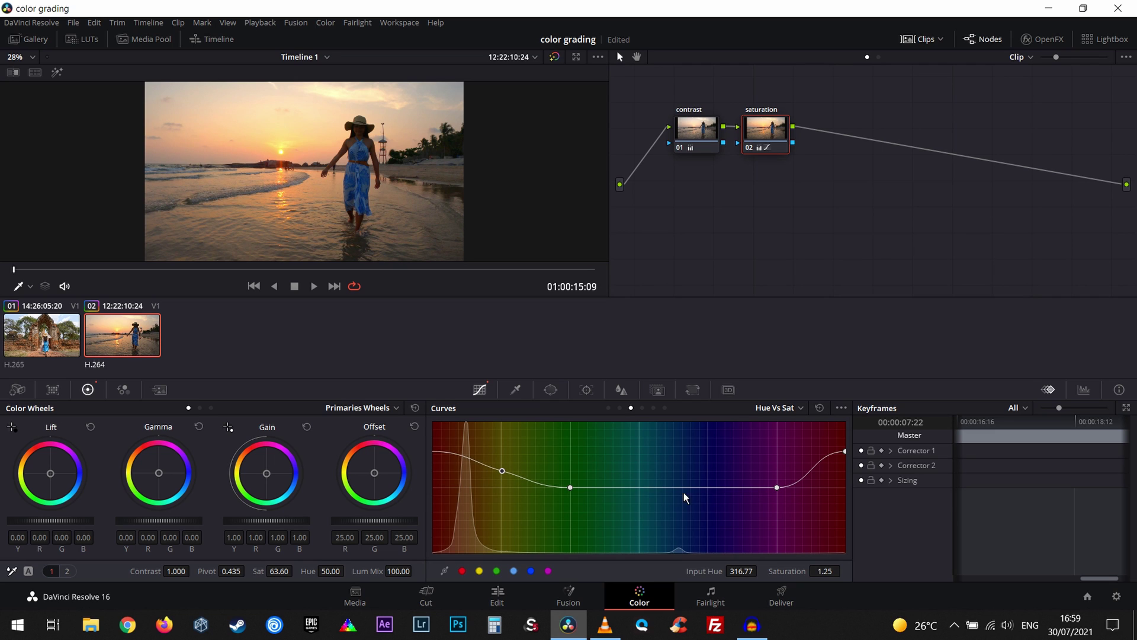
- Add cyan and blue control points to the Hue Vs Sat curve, lower blue saturation to 0.54, and check the image full screen
click(514, 570)
click(531, 570)
drag(708, 490, 710, 521)
key(ctrl+f)
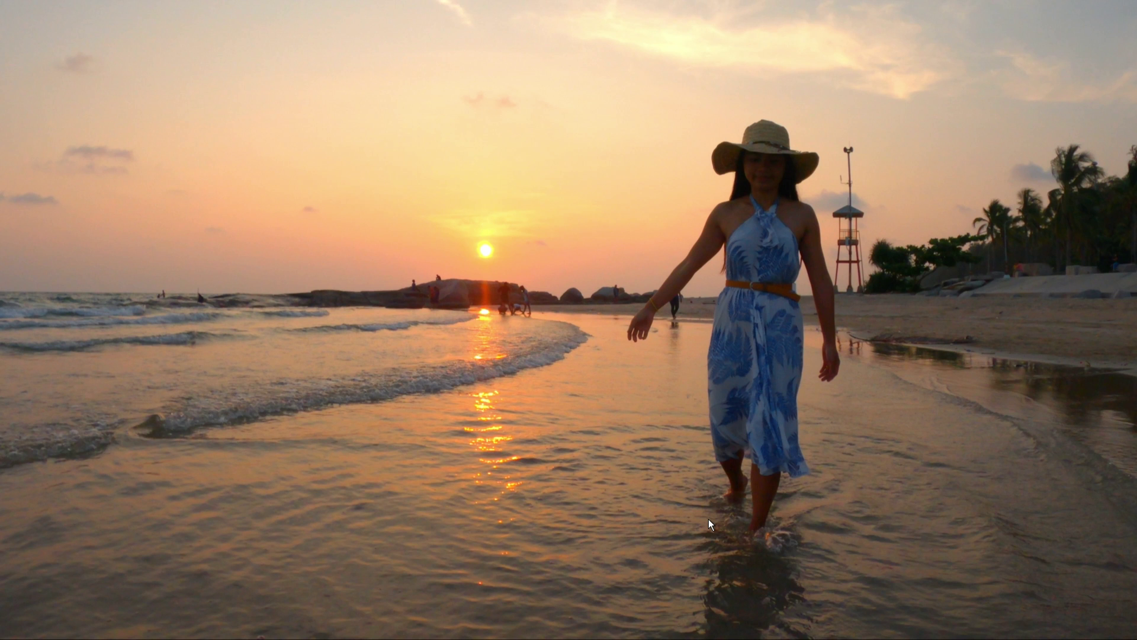
key(ctrl+f)
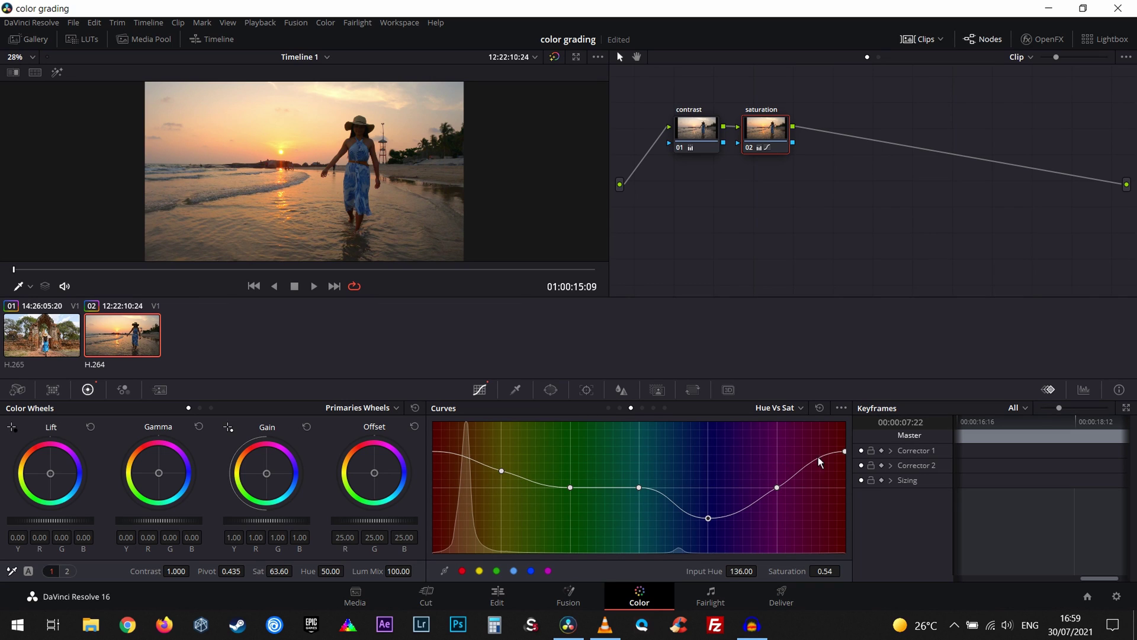
- Reduce the Hue Vs Sat curve's red point to saturation 1.42 and play the beach clip full screen
drag(848, 450, 847, 465)
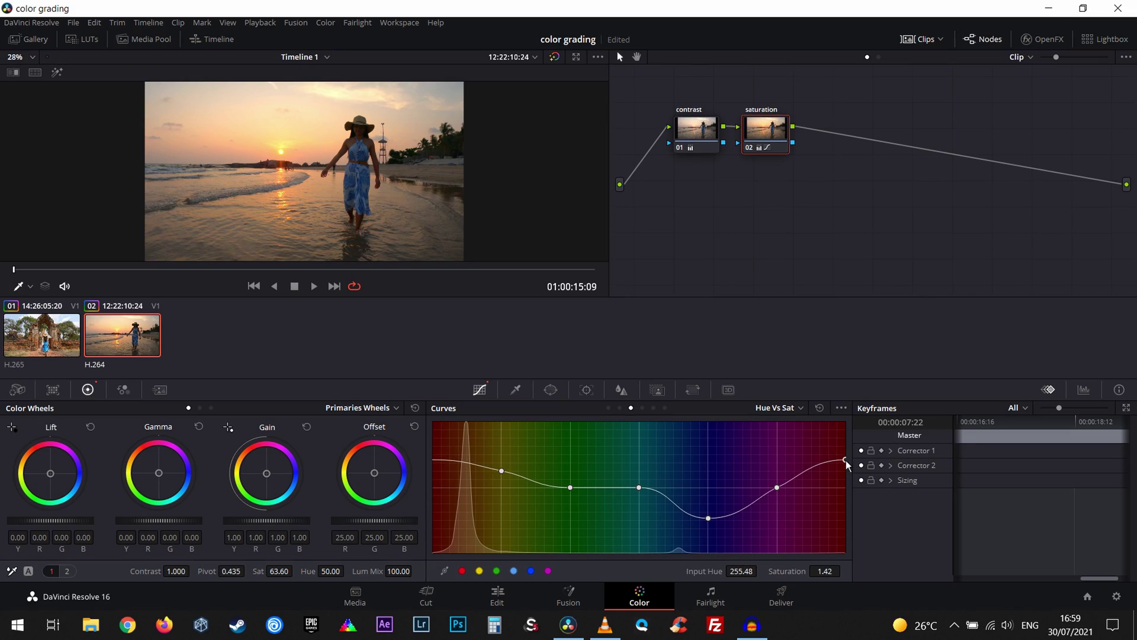
key(ctrl+f)
key(space)
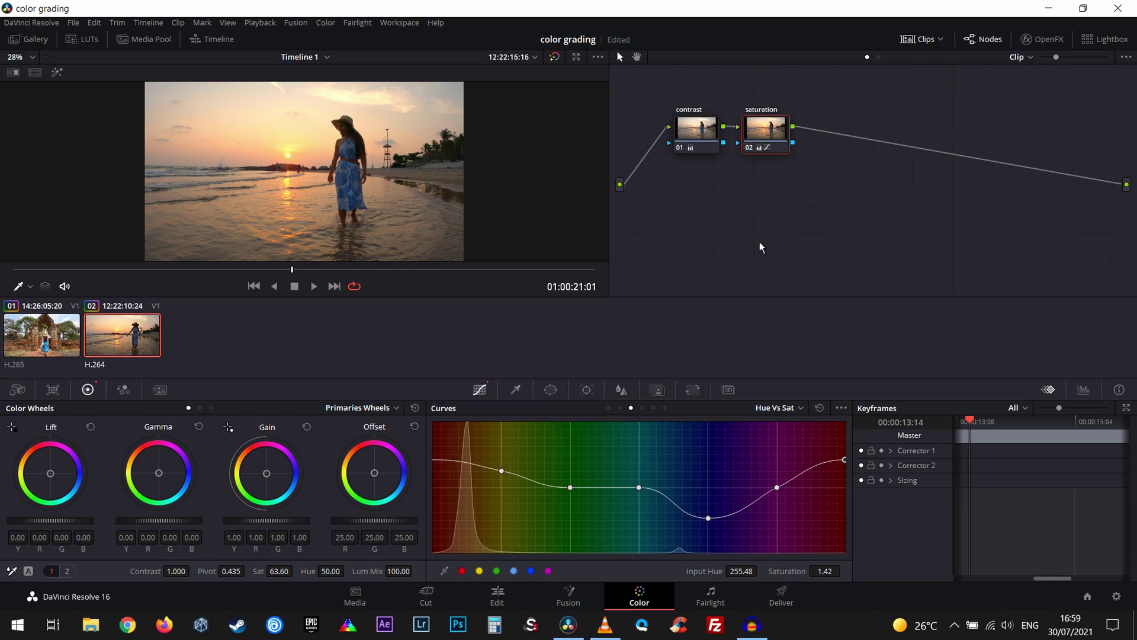
- Add a serial node after the saturation node and label it "mask"
key(alt+s)
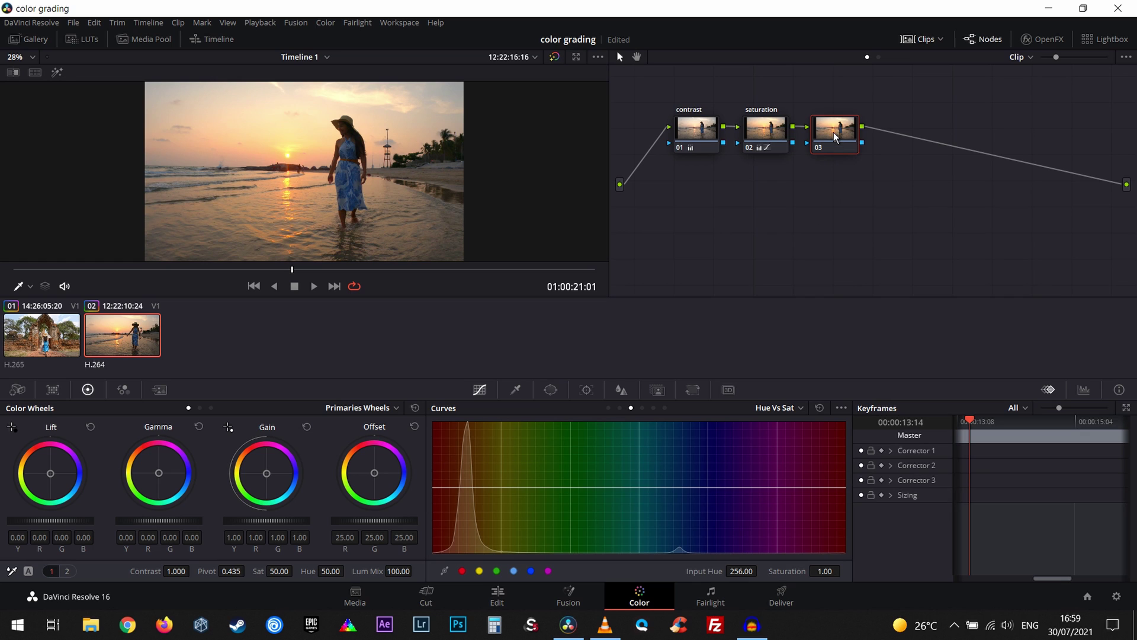
drag(836, 136, 846, 137)
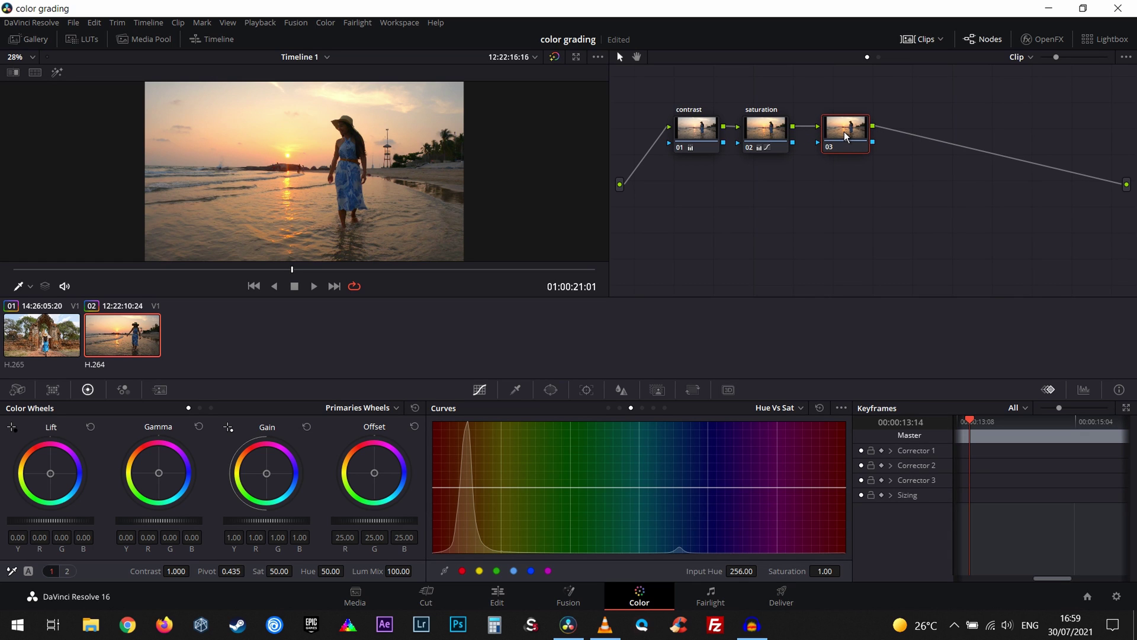
right_click(846, 137)
click(877, 160)
text(mask)
key(Return)
- Enclose the woman in a circle window of size 52.67, aspect 31.72, pan 53.18 and tilt 50.22, with softness 6.07
click(551, 391)
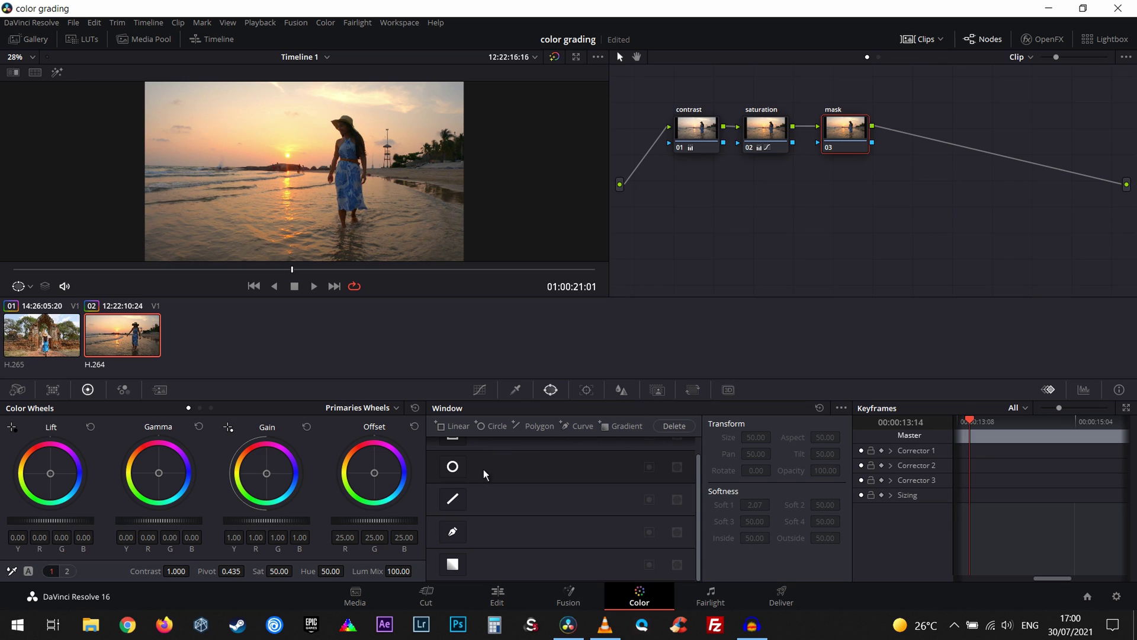
click(454, 468)
drag(329, 180, 368, 195)
drag(347, 146, 404, 179)
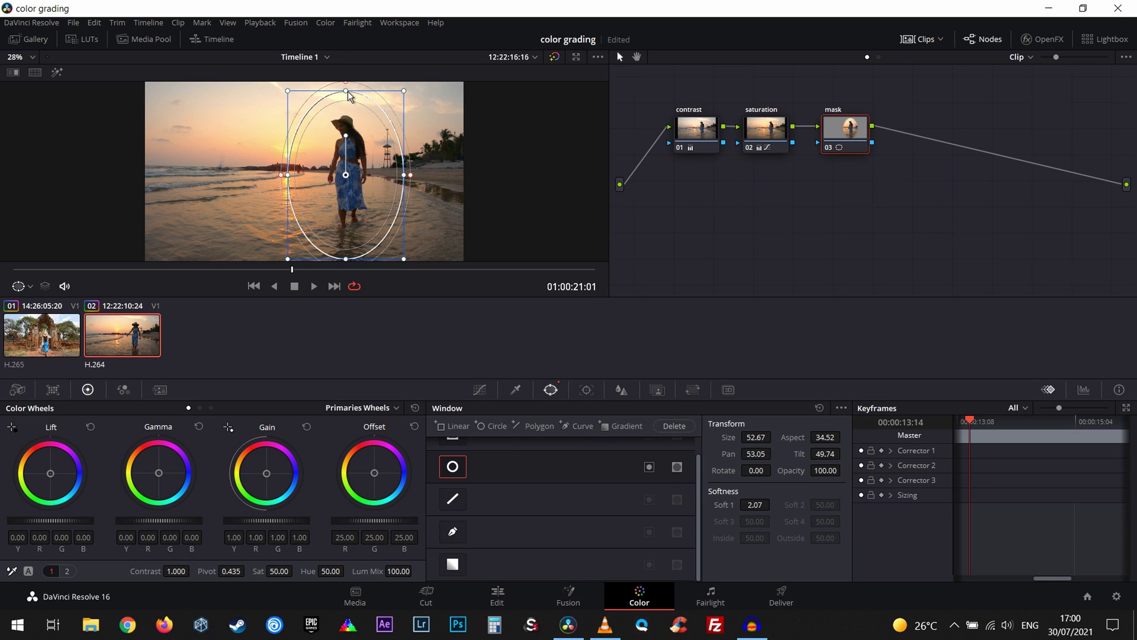
drag(347, 91, 347, 84)
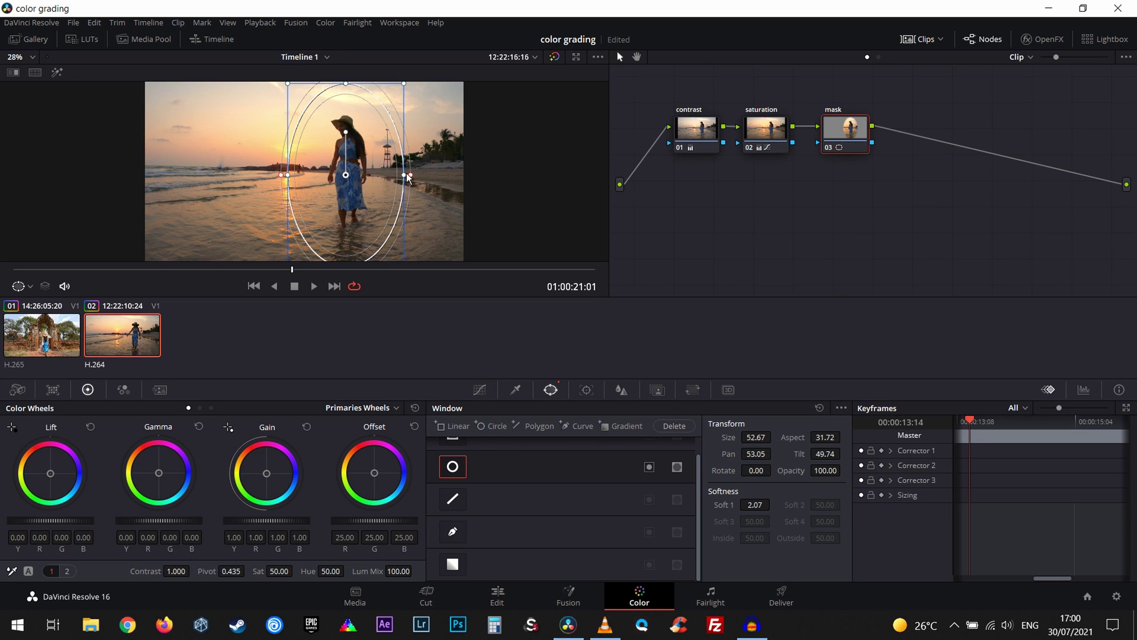
drag(412, 179, 368, 163)
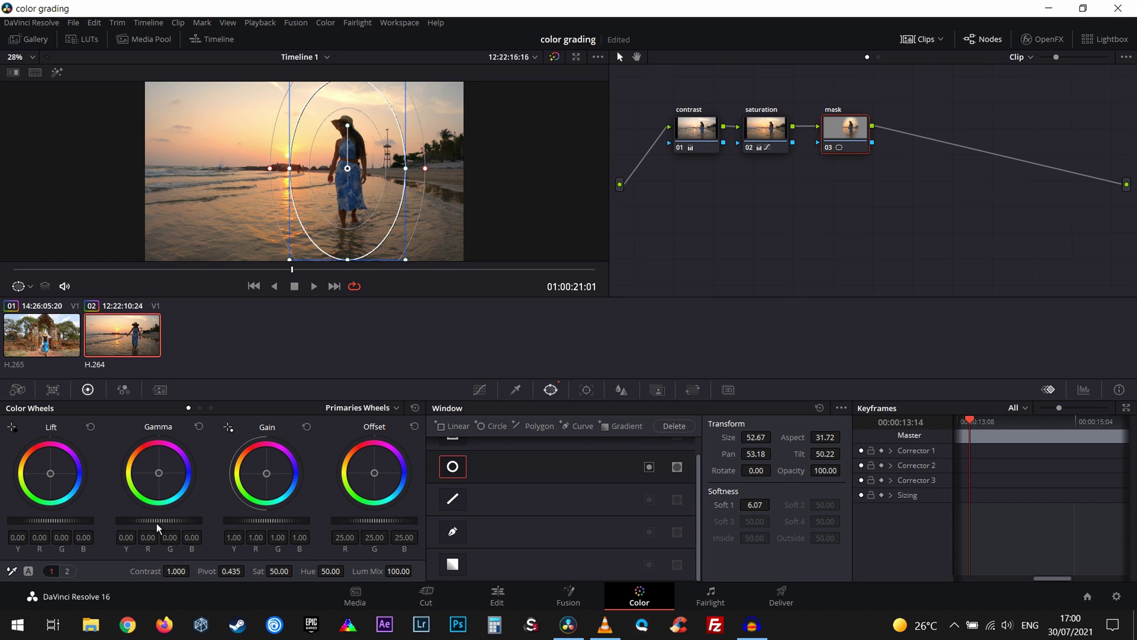
- Set the mask node's gamma to 0.02 and play the clip to check the brightened subject
drag(156, 524, 157, 524)
key(ctrl+f)
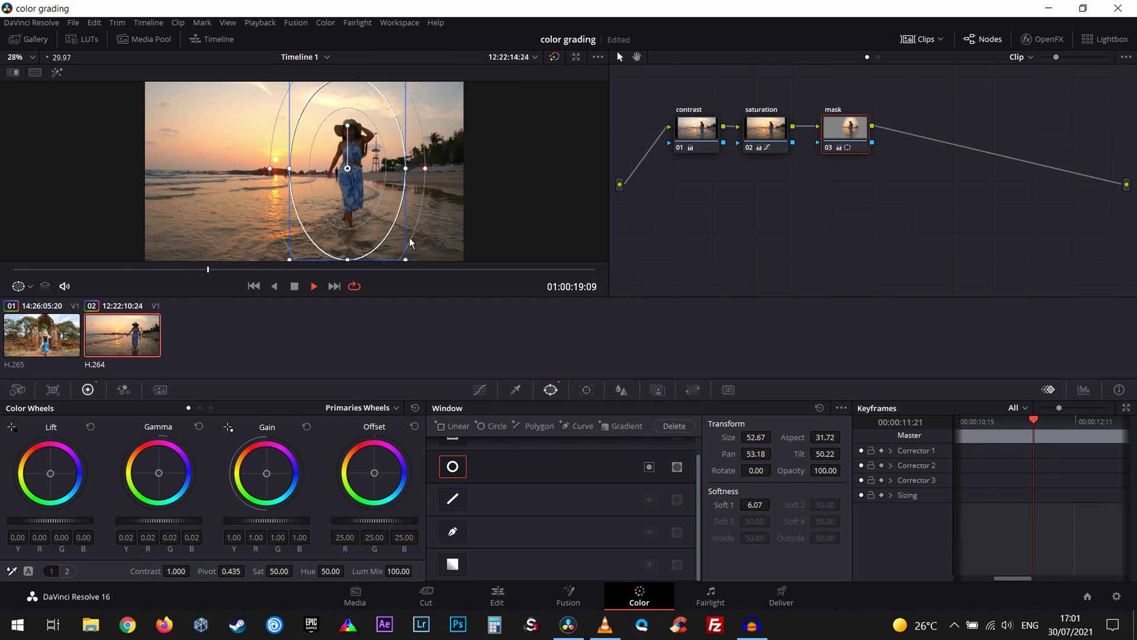
key(space)
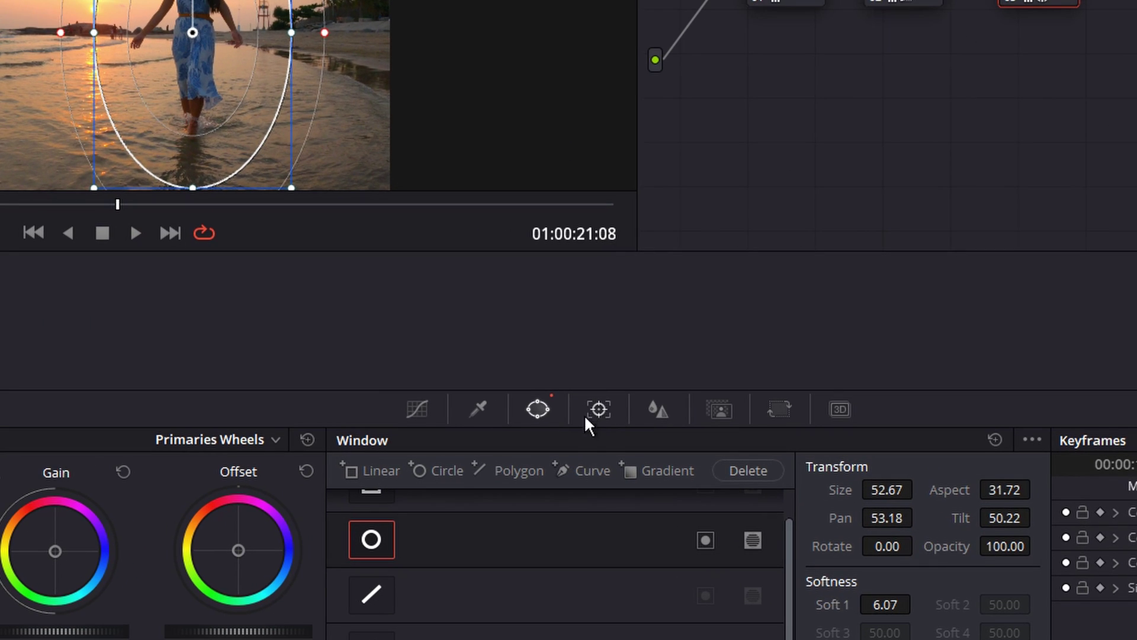
- Open the Tracker for the circle window, return to the clip's first frame, and set the tracking mode to Frame
click(602, 409)
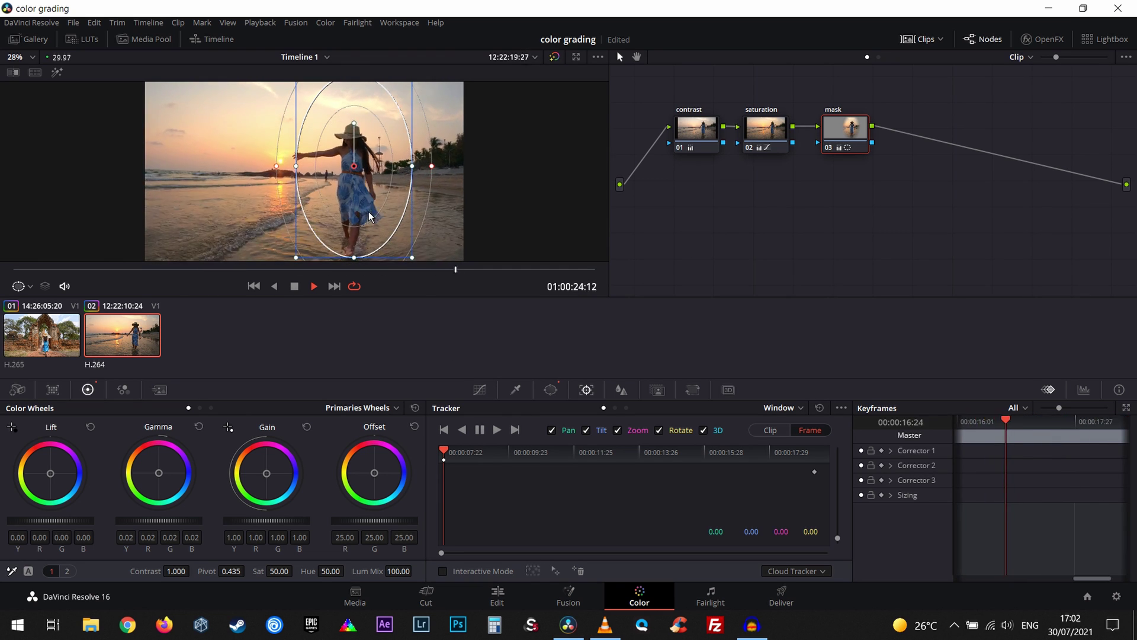
key(space)
drag(225, 275, 7, 274)
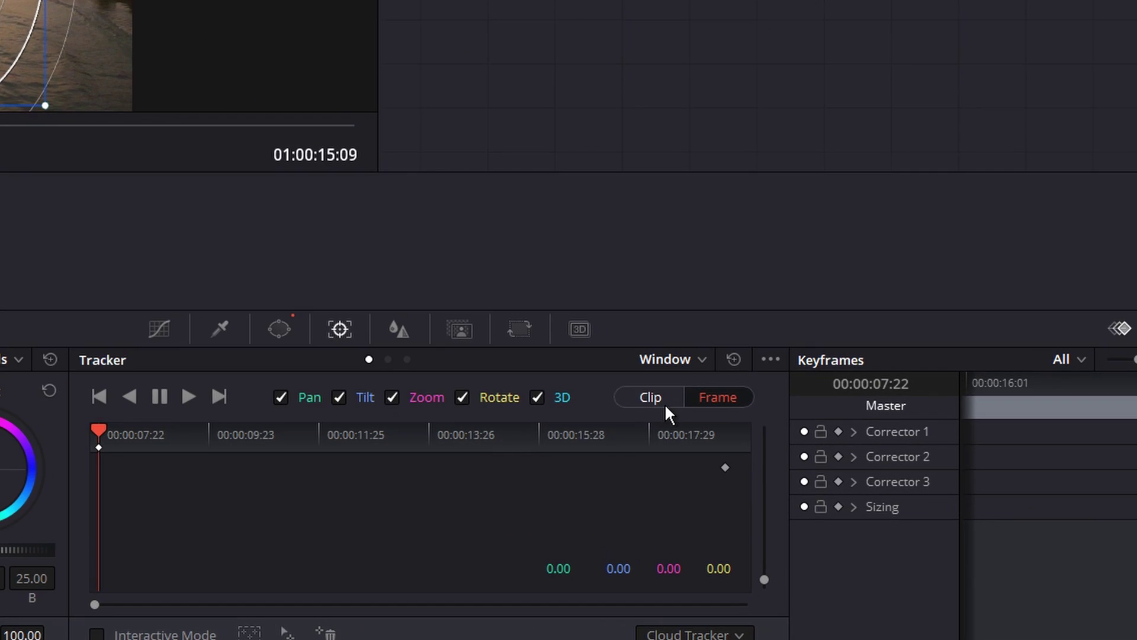
click(665, 405)
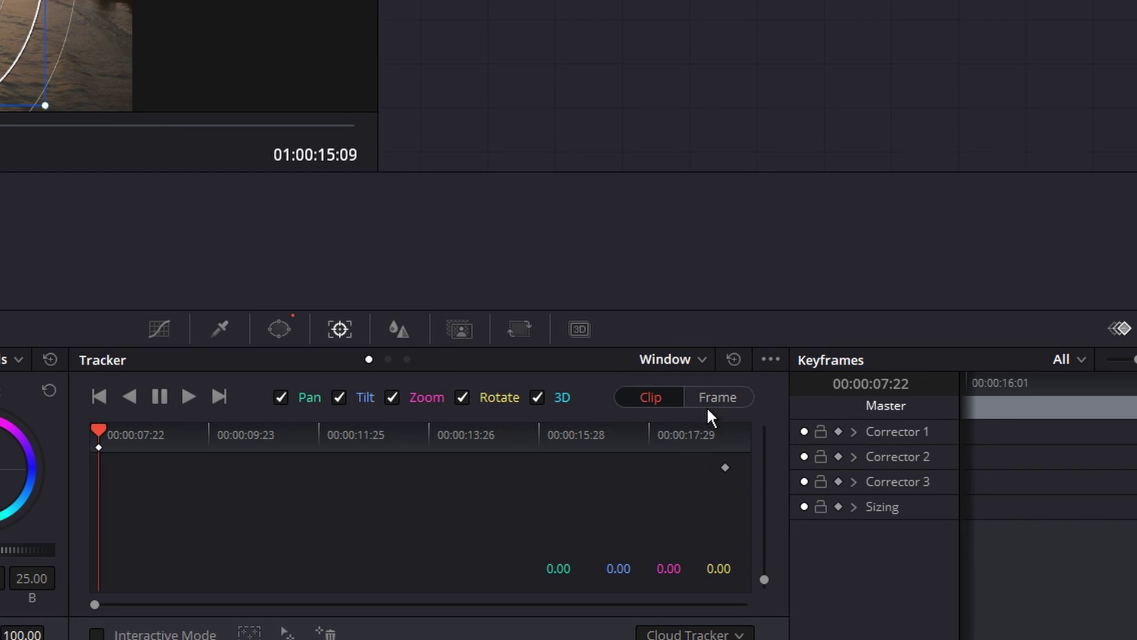
click(726, 398)
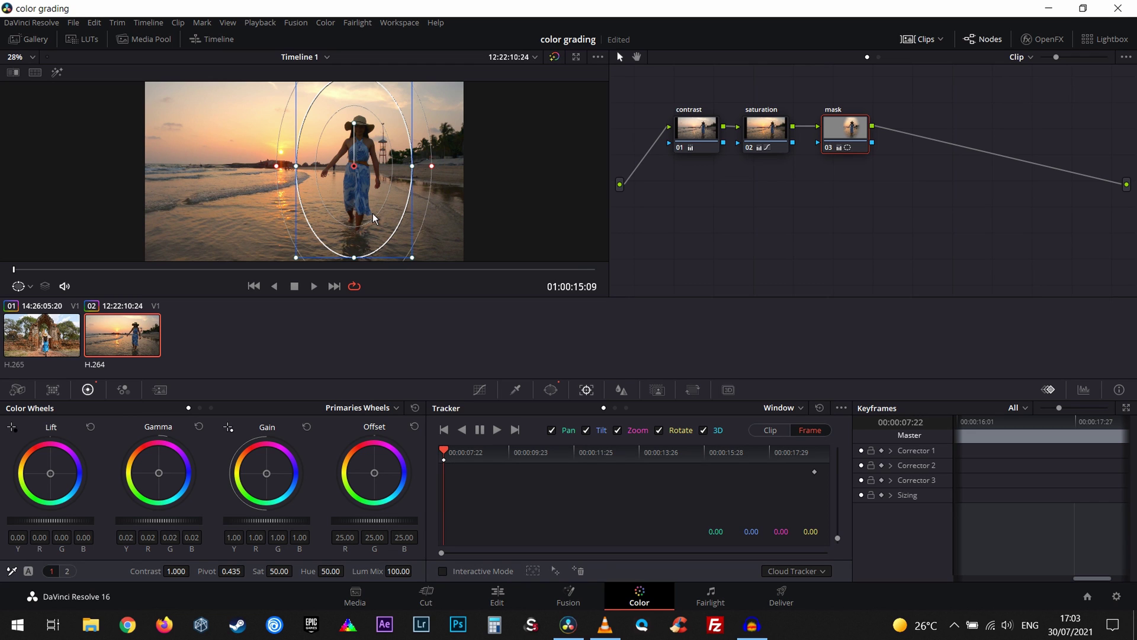
- Keyframe the circle window over the woman at the clip's start, at 00:00:09:09 and at two further frames up to about 00:00:12:00
mouse_move(371, 210)
mouse_down()
mouse_move(387, 205)
mouse_move(381, 196)
mouse_move(367, 211)
mouse_up()
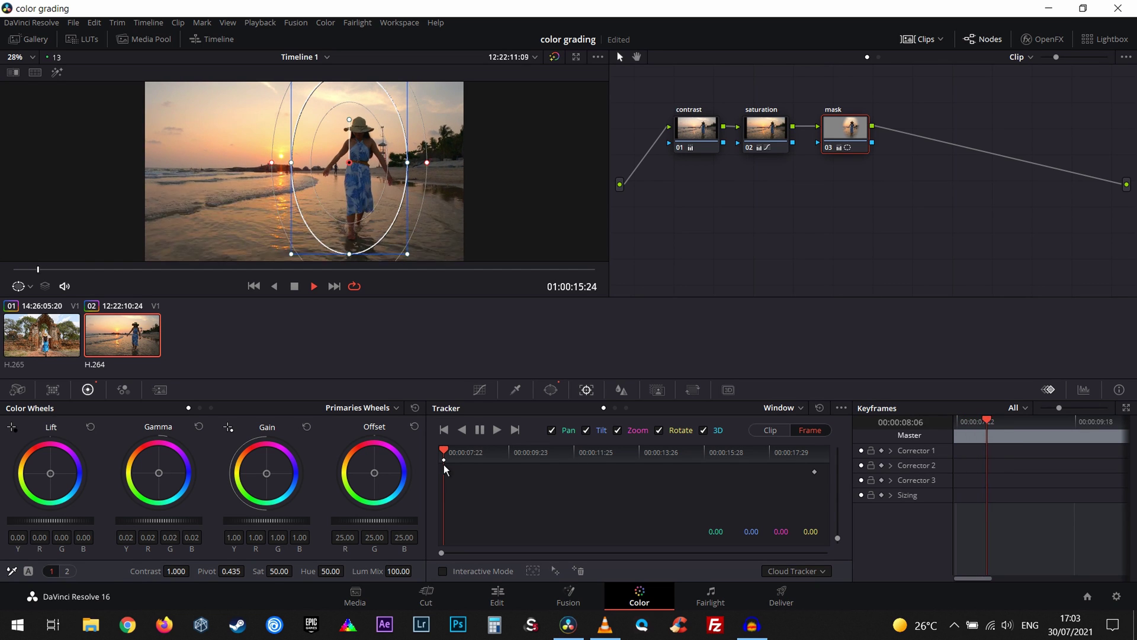
key(space)
drag(305, 192, 310, 198)
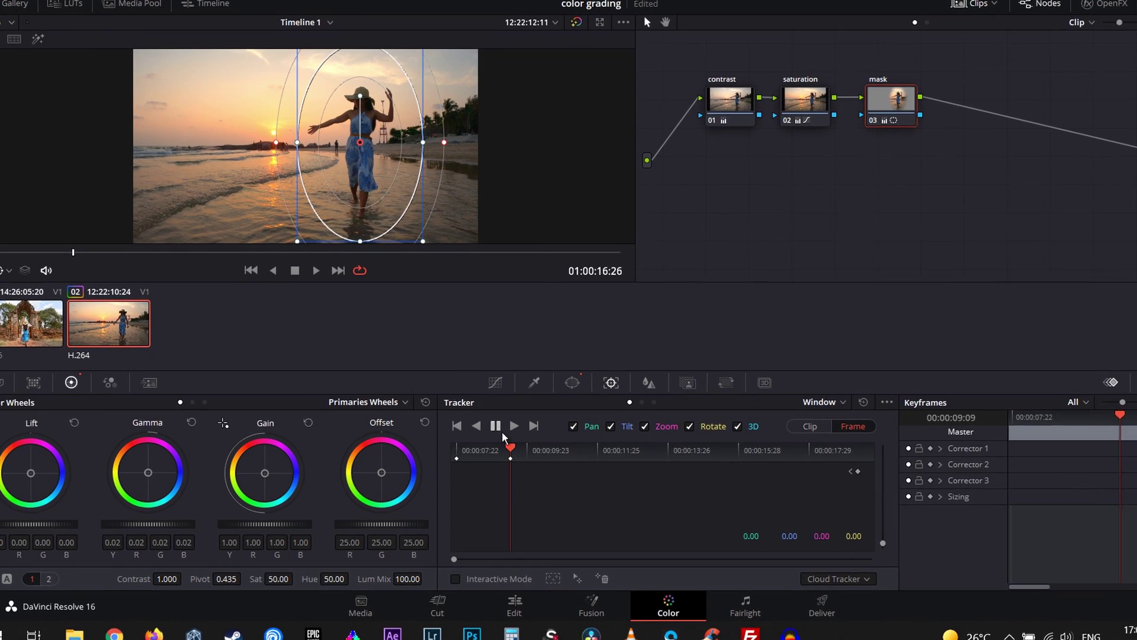
drag(535, 451, 606, 456)
drag(371, 134, 355, 132)
drag(609, 447, 650, 452)
drag(370, 140, 384, 142)
- Continue recentering the circle window on the woman at 00:00:13:11, 00:00:14:28, 00:00:15:17, 00:00:18:02 and near the clip's end
drag(649, 445, 701, 458)
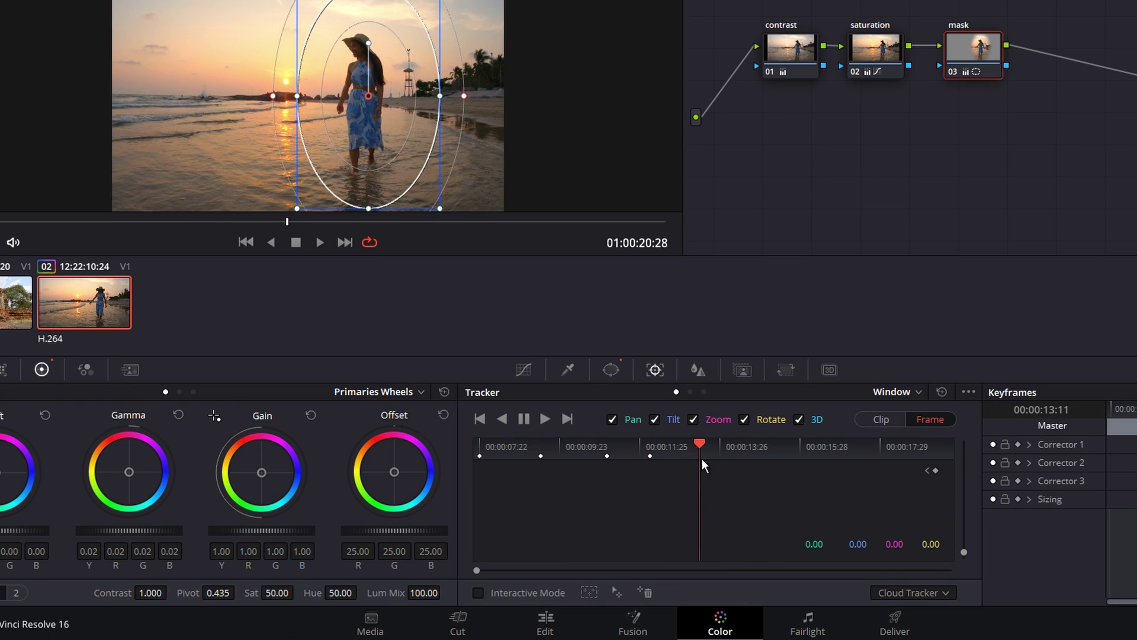
drag(389, 148, 384, 148)
drag(706, 449, 762, 455)
drag(396, 163, 393, 156)
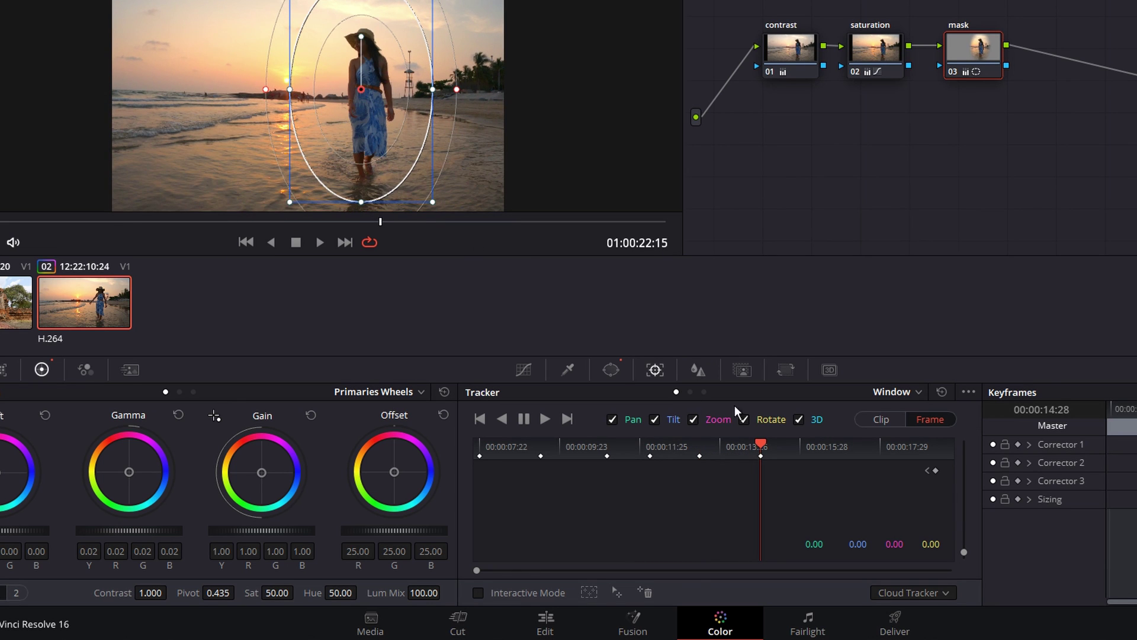
drag(773, 449, 786, 452)
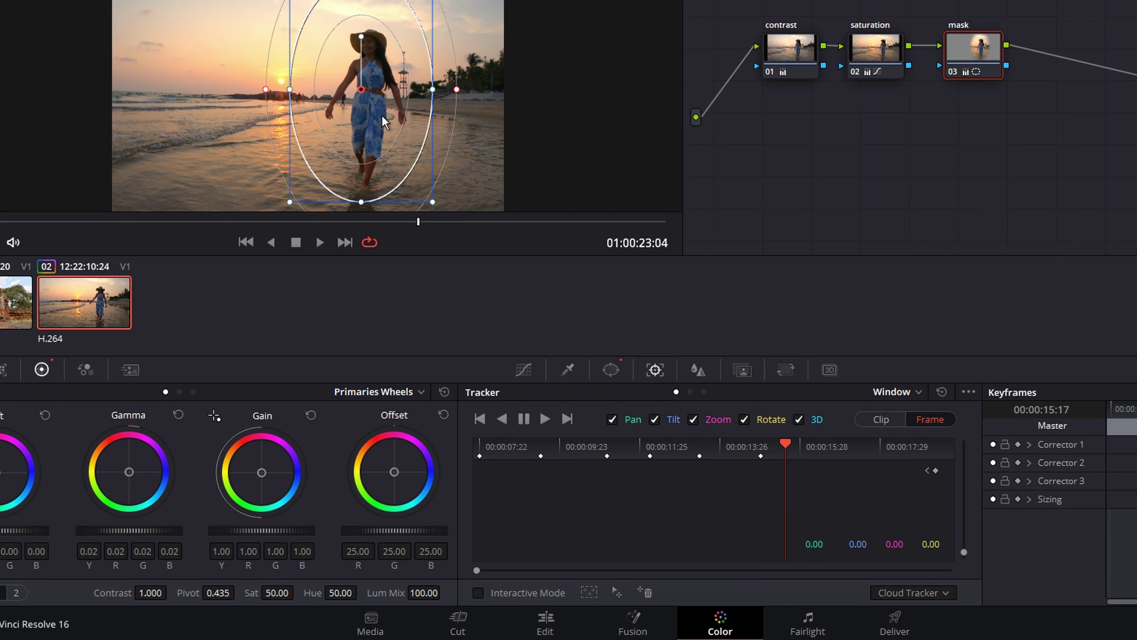
drag(381, 115, 387, 113)
drag(789, 445, 807, 464)
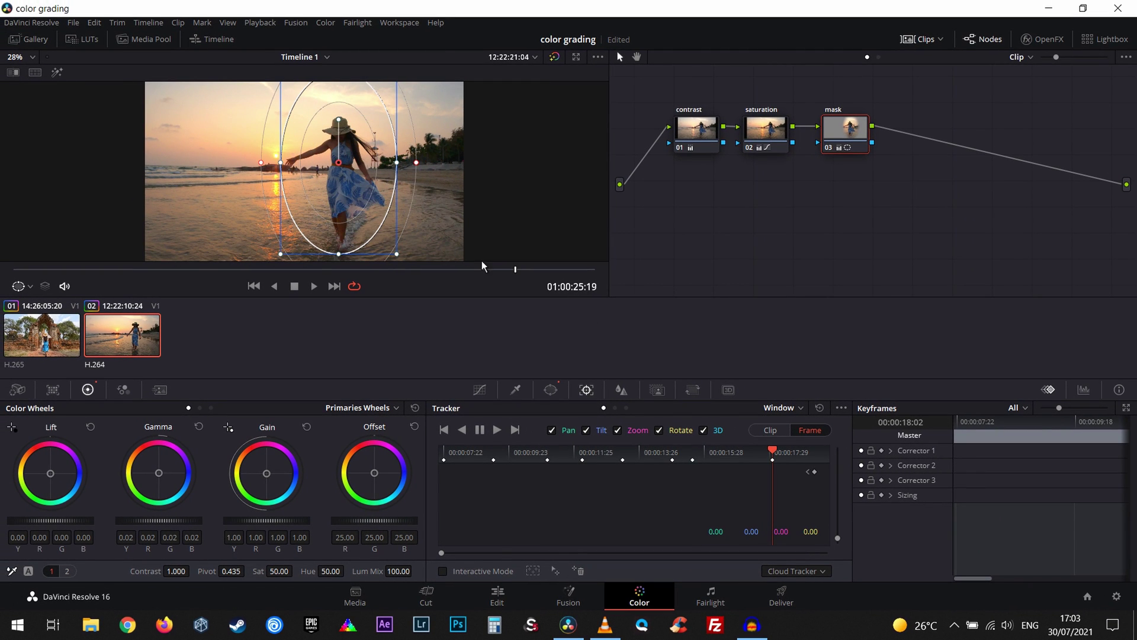
drag(791, 456, 822, 460)
- Return to the clip's start and play it through to check how the keyframed window follows the woman
drag(176, 270, 14, 270)
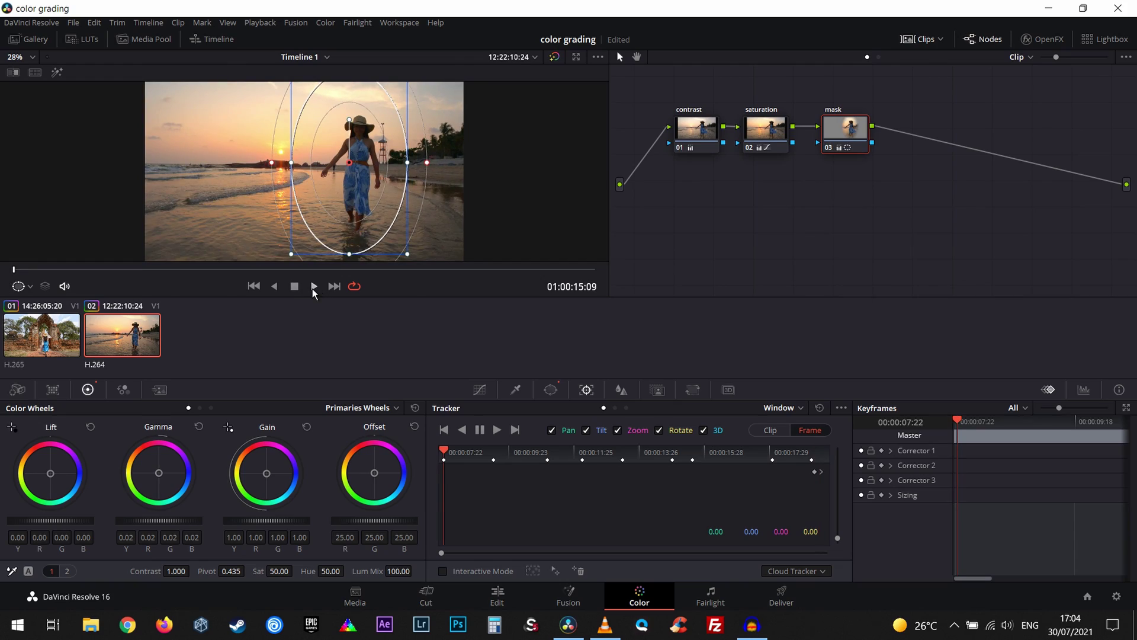
click(313, 287)
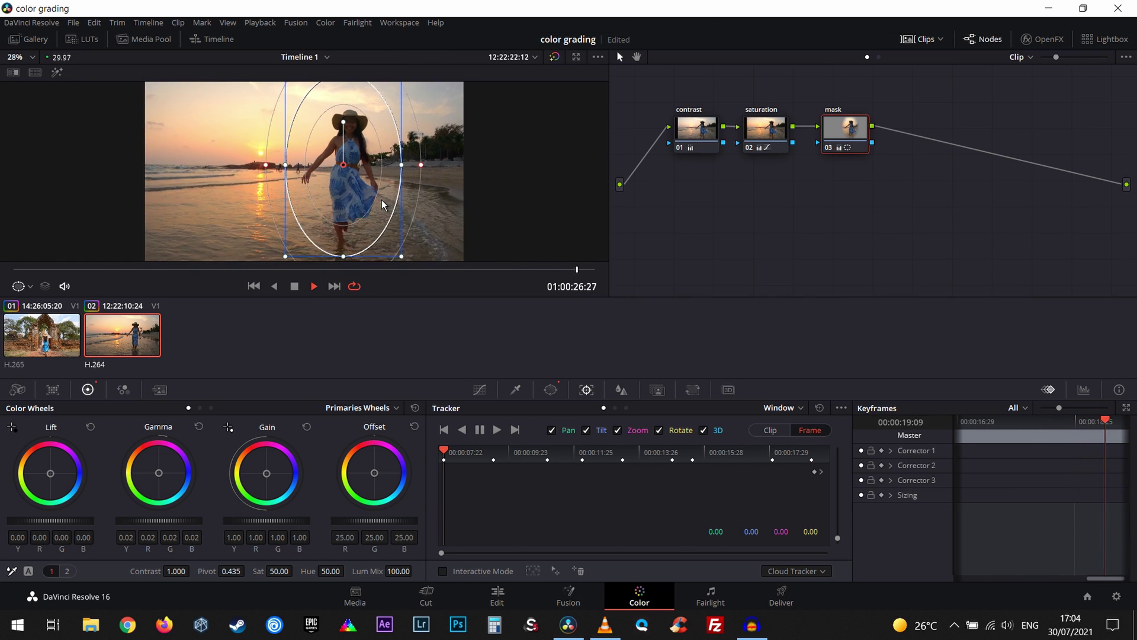
key(space)
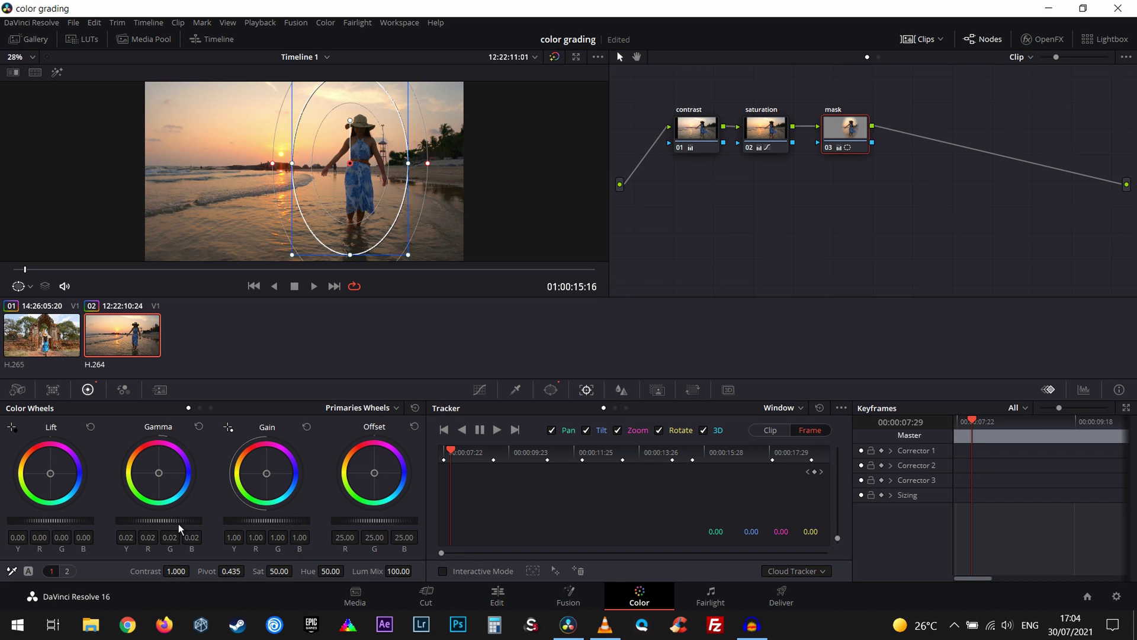
- Try a gamma of -0.07 on the mask node and bring it back to 0.02
scroll(179, 523, down, 12)
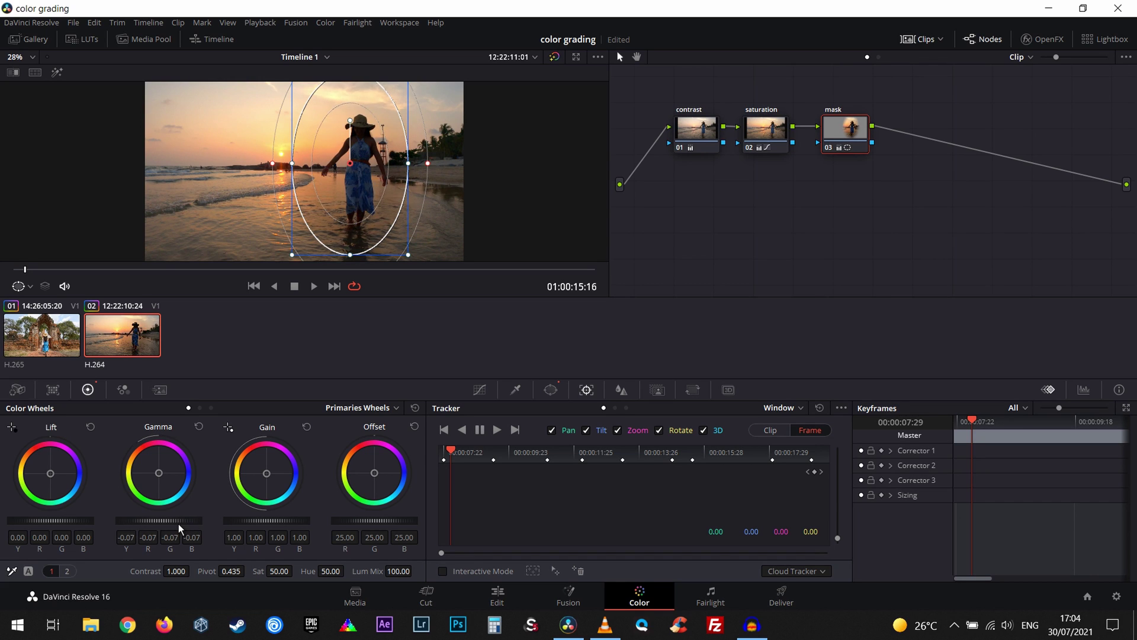
scroll(179, 524, up, 11)
scroll(162, 519, down, 1)
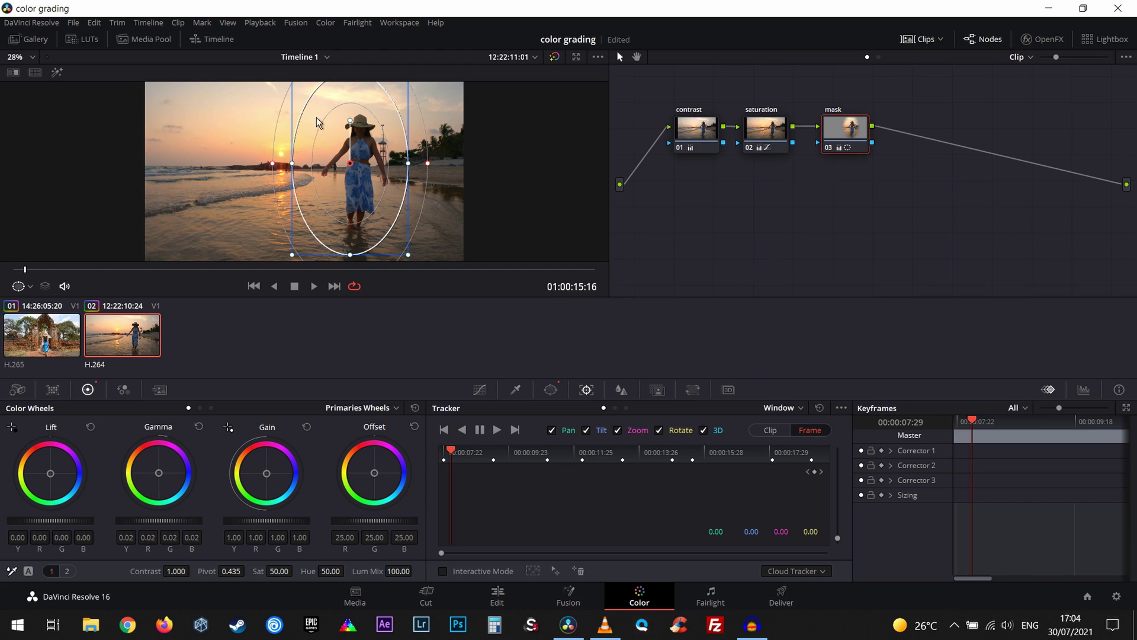
- Add a serial node after the mask node and label it "sharpness"
key(alt+s)
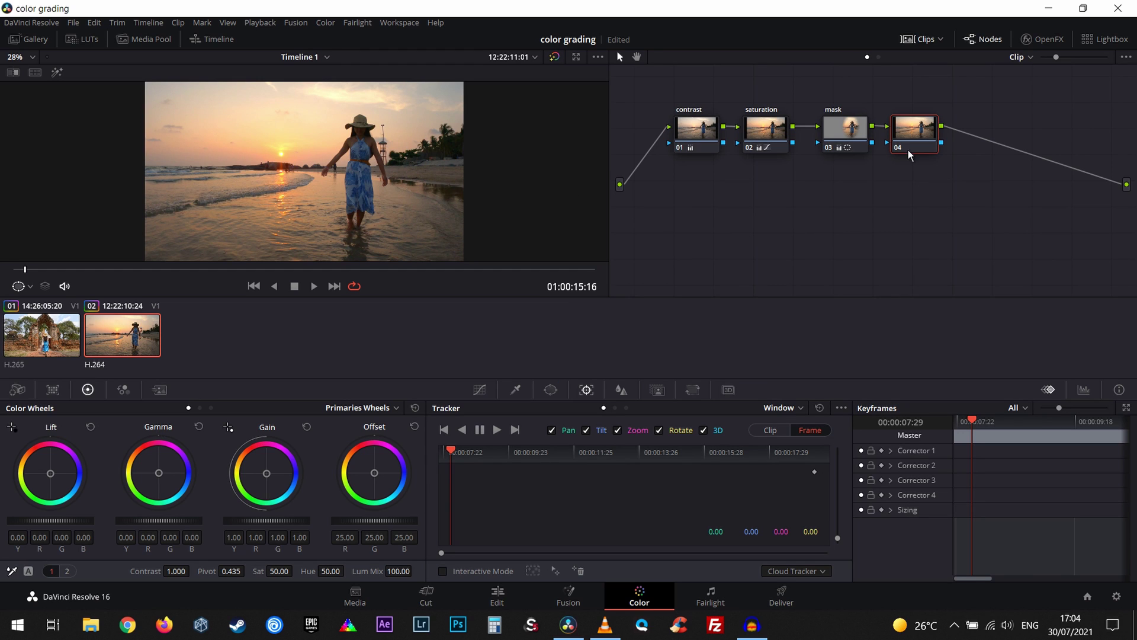
right_click(911, 152)
click(933, 157)
text(sharpness)
key(Return)
- Sharpen the beach clip by lowering the sharpness node's linked blur radius to 0.46
click(624, 393)
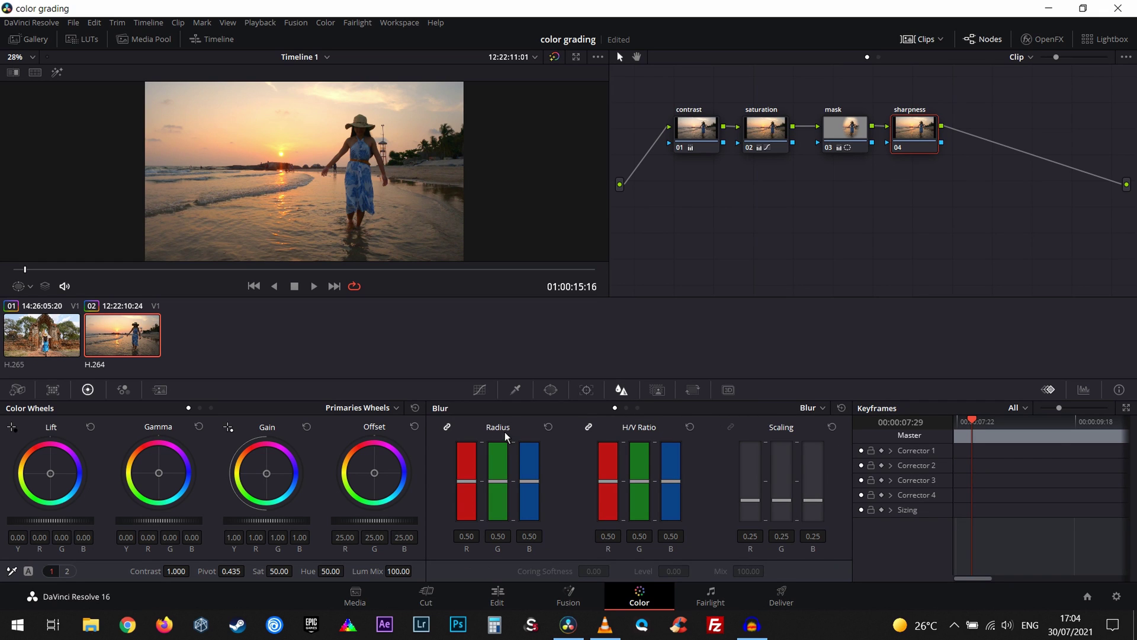
drag(468, 483, 458, 486)
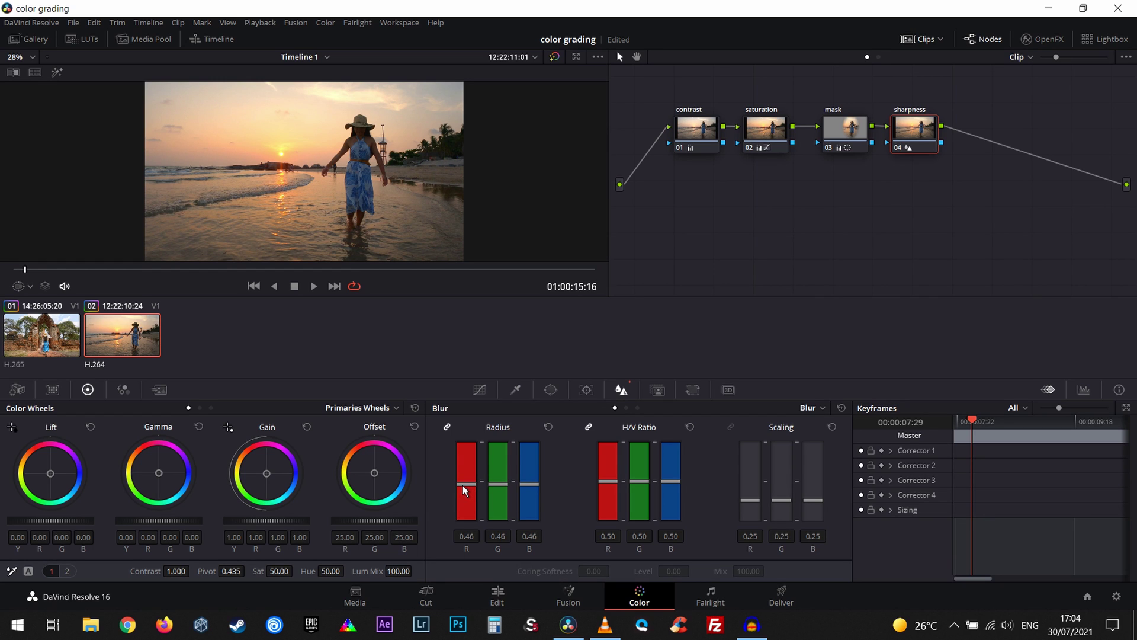